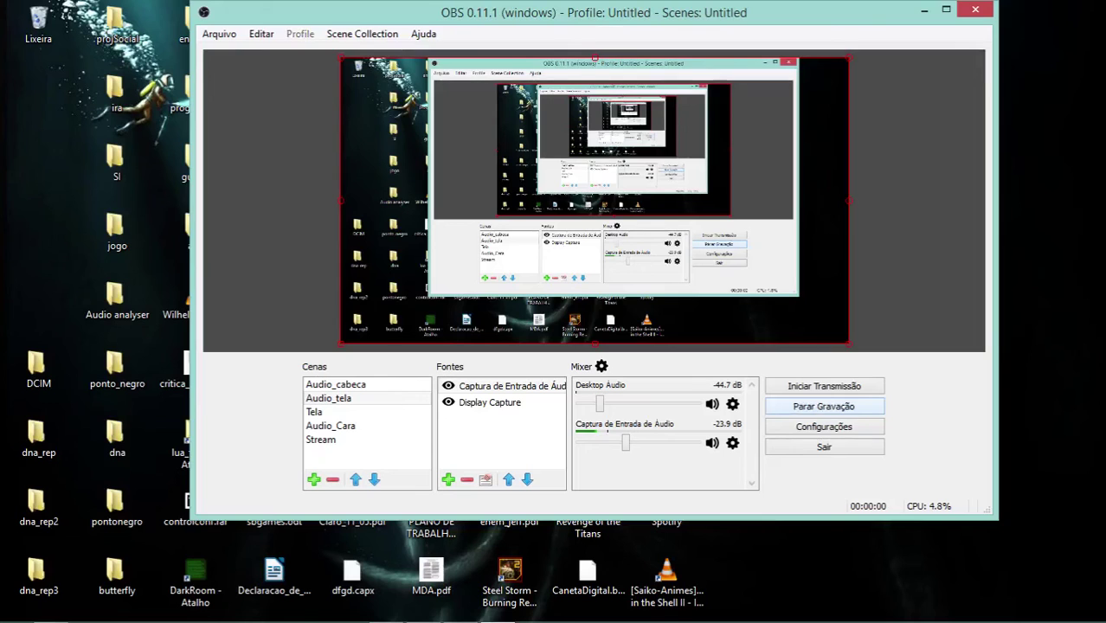
# Bring the Chrome window showing the Krita Desktop download page to the front
pyautogui.click(387, 611)
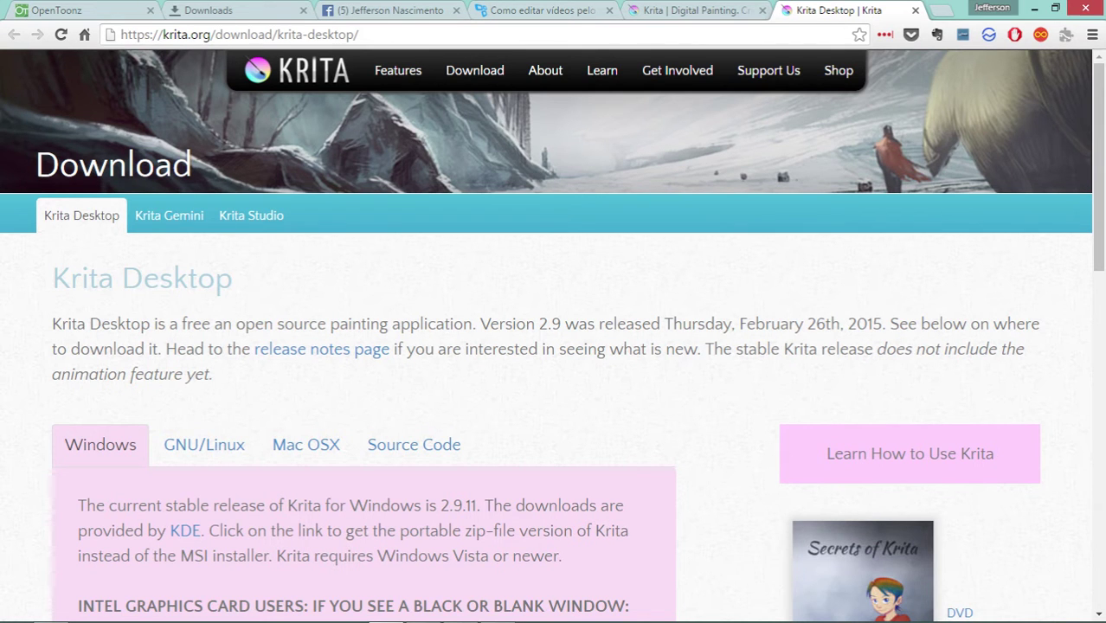
# Switch to the krita.org home page tab and scroll through its News list and back up
pyautogui.hotkey('ctrl', 'shift', 'Tab')
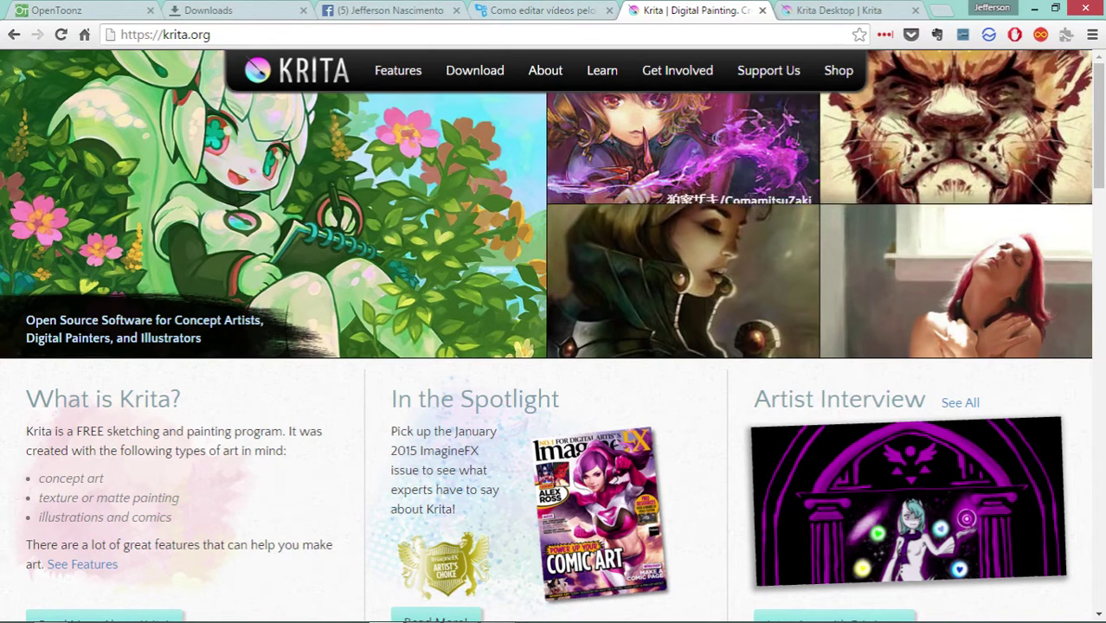
pyautogui.scroll(-10, 554, 346)
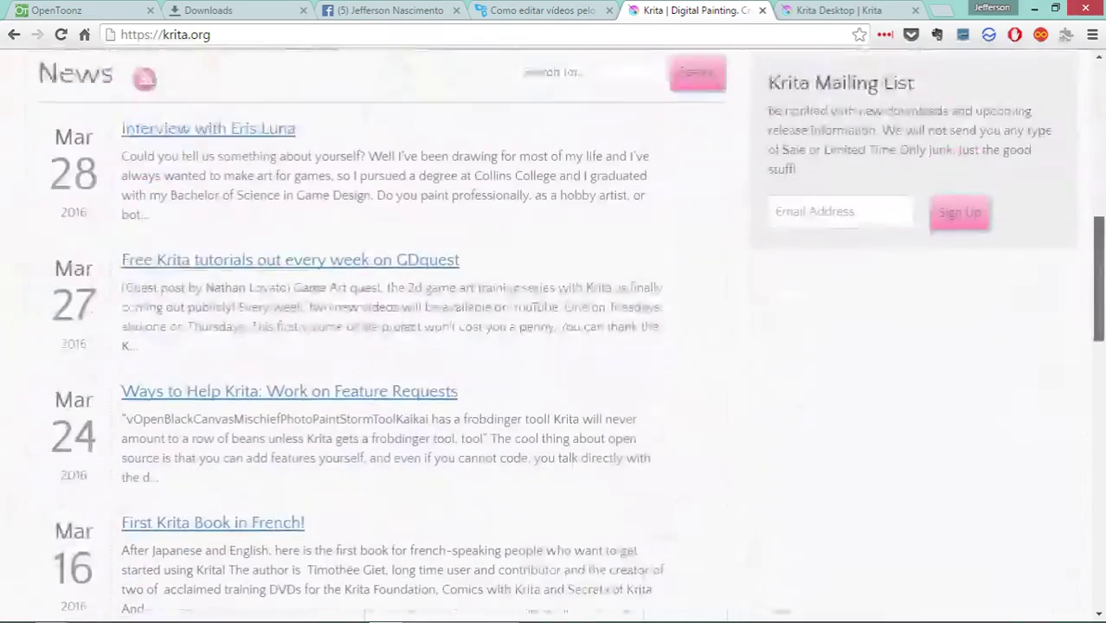
pyautogui.scroll(1, 554, 346)
pyautogui.scroll(-1, 554, 346)
pyautogui.scroll(-2, 554, 346)
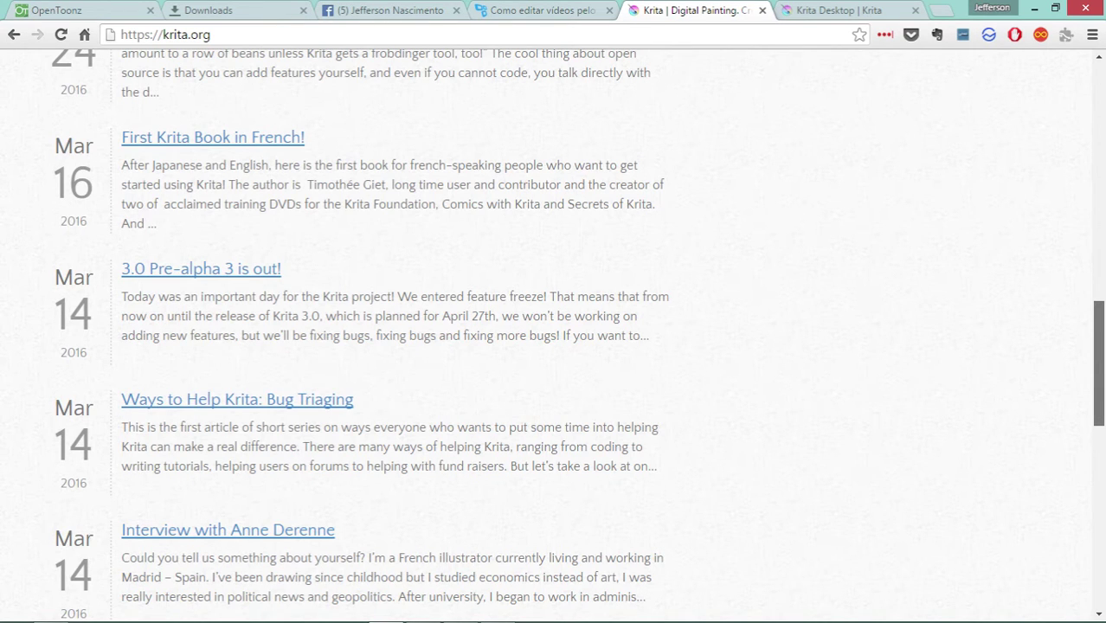
pyautogui.scroll(1, 554, 347)
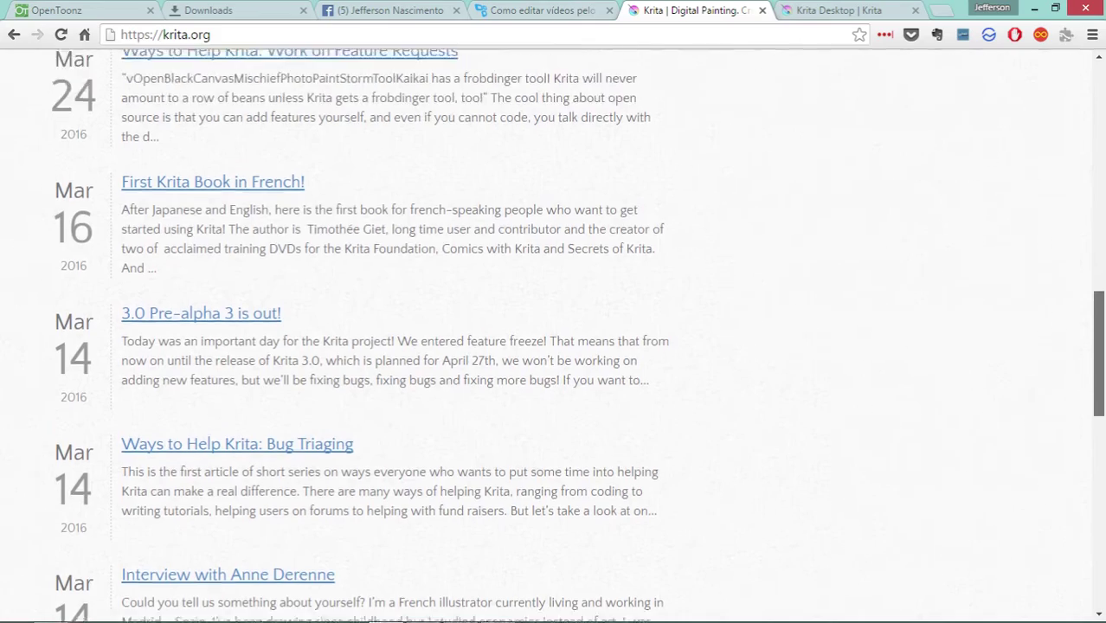
pyautogui.scroll(7, 554, 346)
pyautogui.scroll(2, 553, 347)
pyautogui.scroll(1, 553, 346)
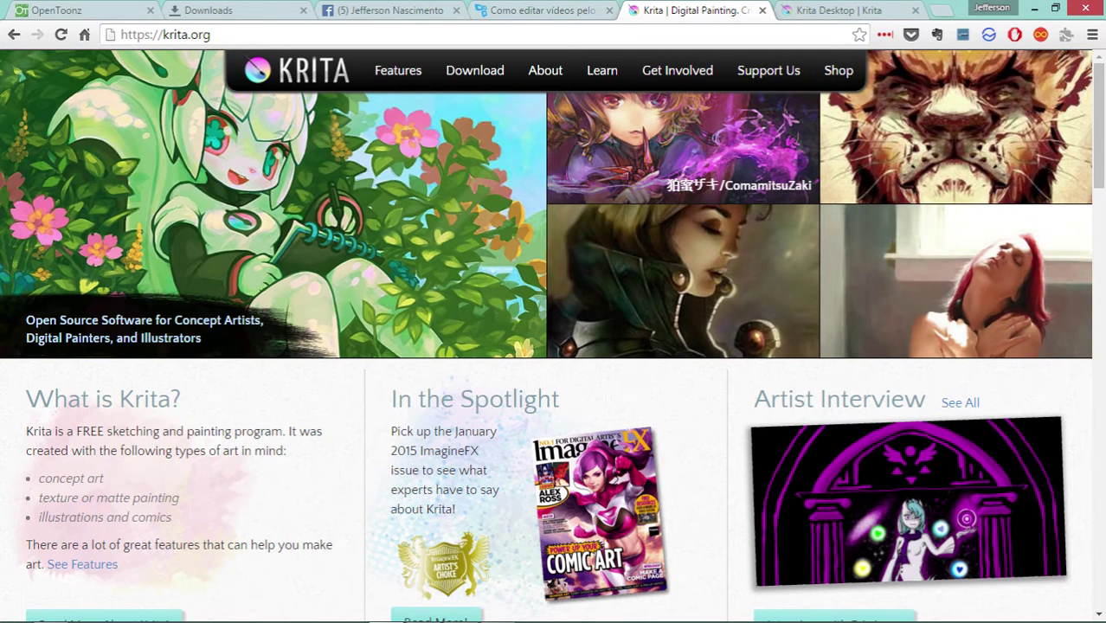
pyautogui.scroll(-1, 553, 335)
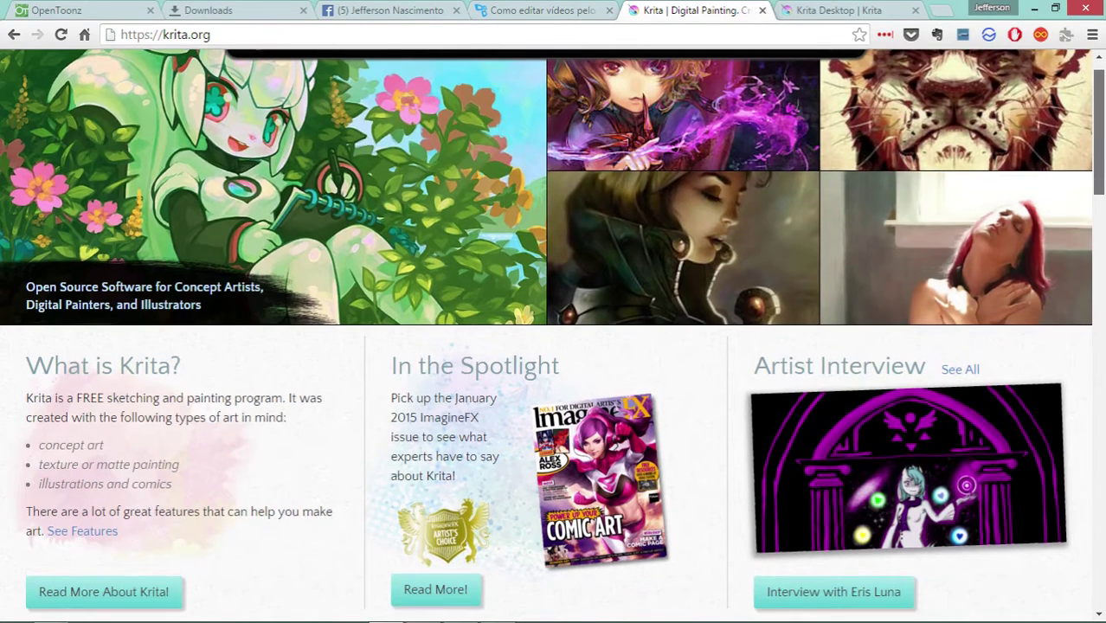
pyautogui.scroll(1, 553, 335)
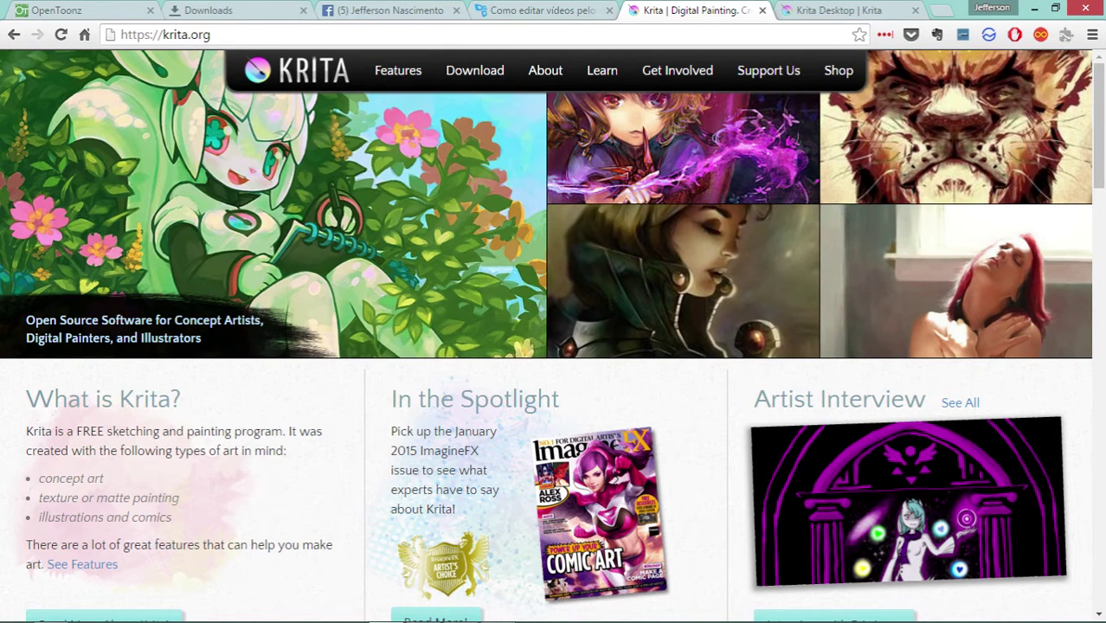
pyautogui.scroll(-2, 553, 334)
pyautogui.scroll(2, 553, 335)
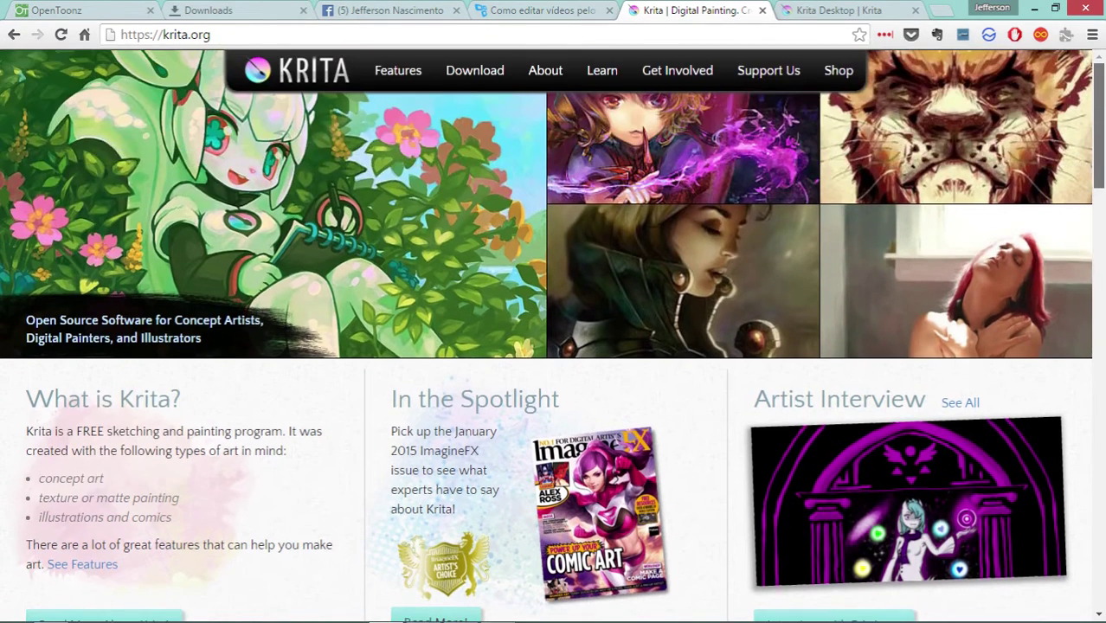
pyautogui.scroll(-5, 553, 336)
pyautogui.scroll(-3, 553, 336)
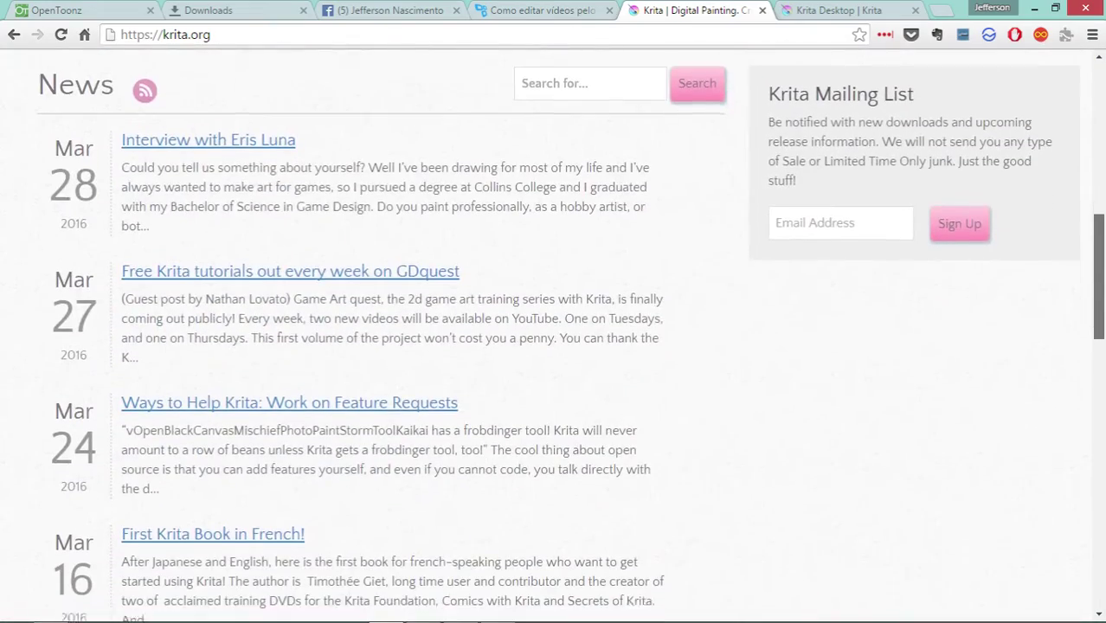
pyautogui.scroll(-3, 553, 346)
pyautogui.scroll(-2, 553, 346)
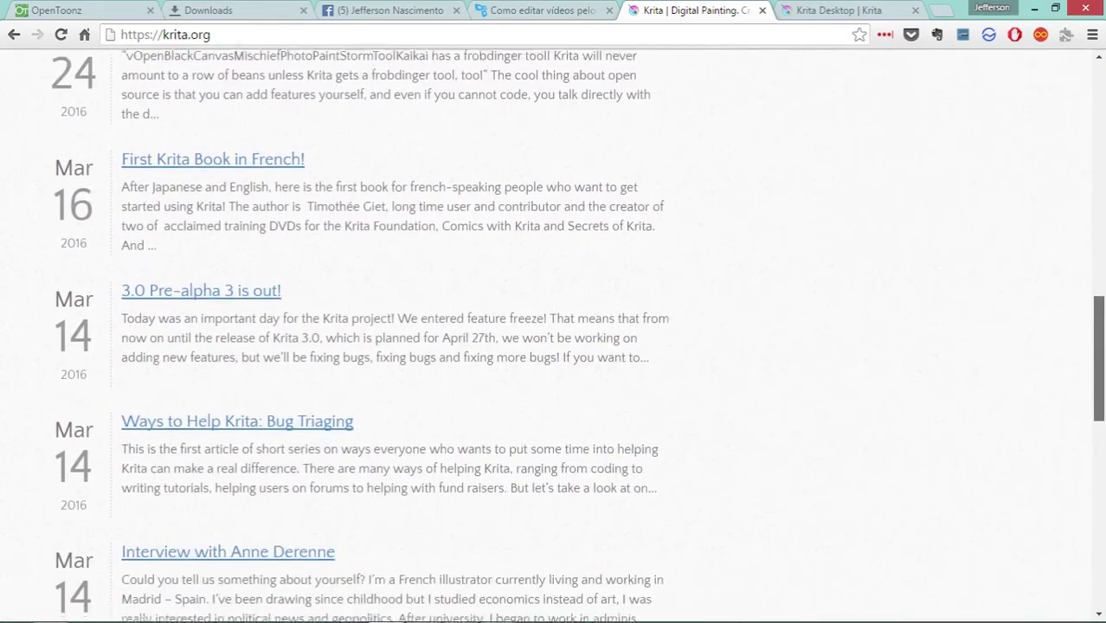
pyautogui.scroll(-1, 553, 336)
pyautogui.scroll(2, 553, 335)
pyautogui.scroll(1, 553, 336)
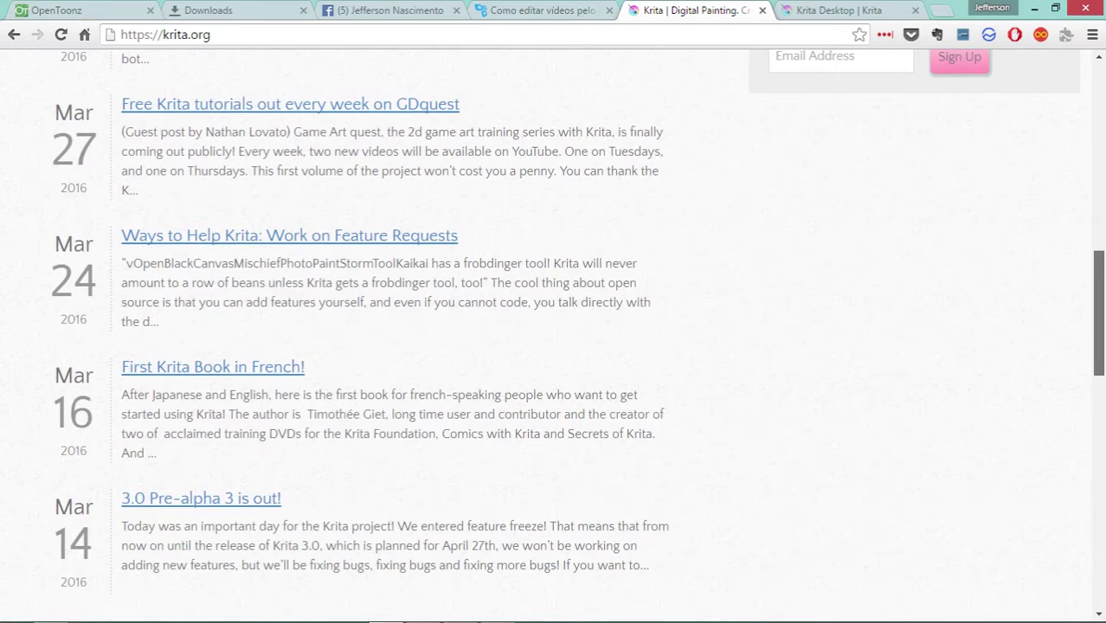
pyautogui.scroll(-1, 553, 336)
pyautogui.scroll(-1, 553, 337)
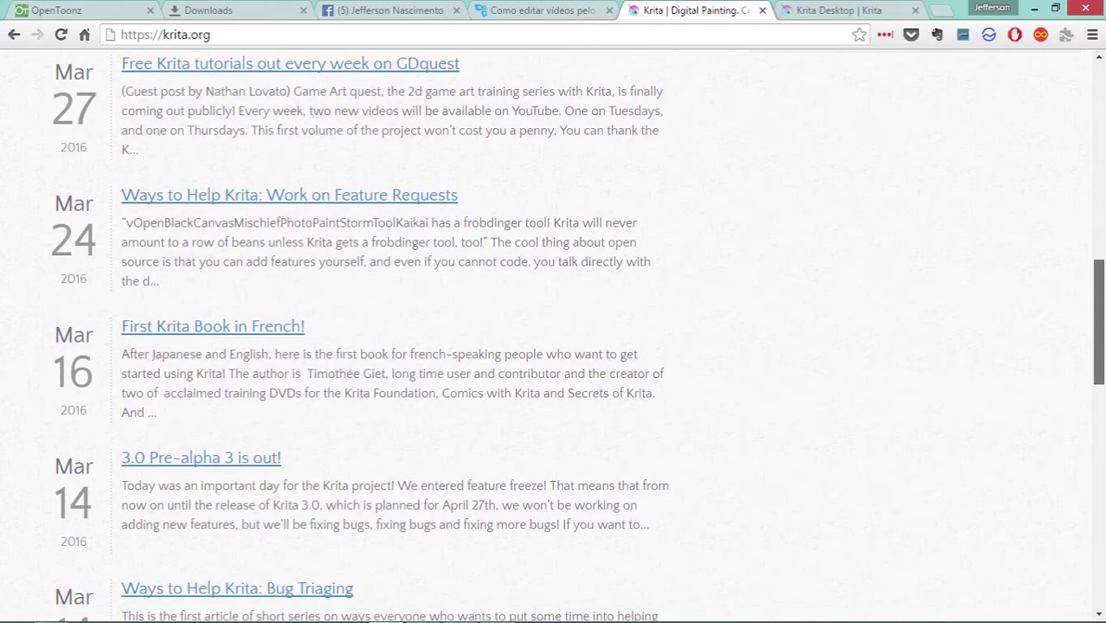
pyautogui.scroll(-1, 553, 336)
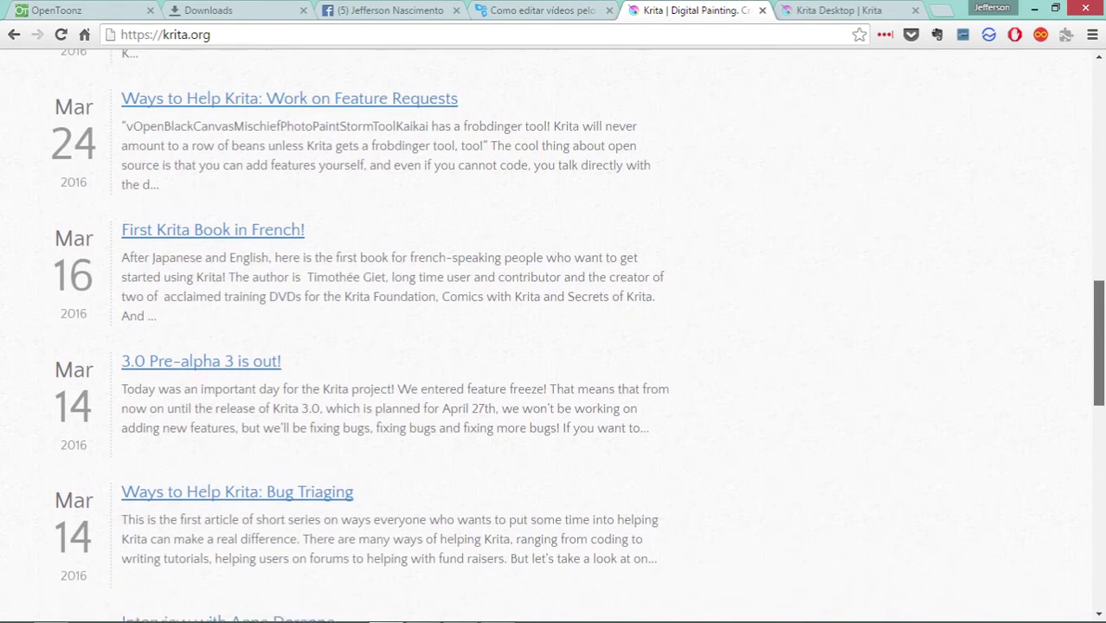
pyautogui.scroll(-2, 553, 336)
pyautogui.scroll(1, 552, 336)
pyautogui.scroll(-1, 553, 336)
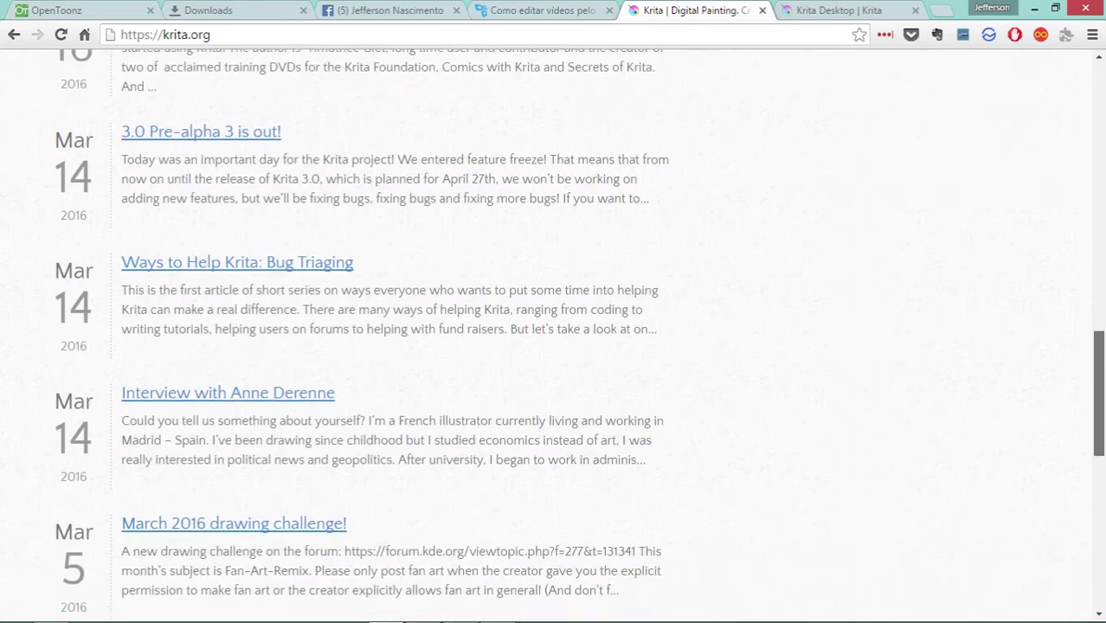
pyautogui.scroll(-1, 553, 336)
pyautogui.scroll(-1, 553, 336)
pyautogui.scroll(-2, 553, 336)
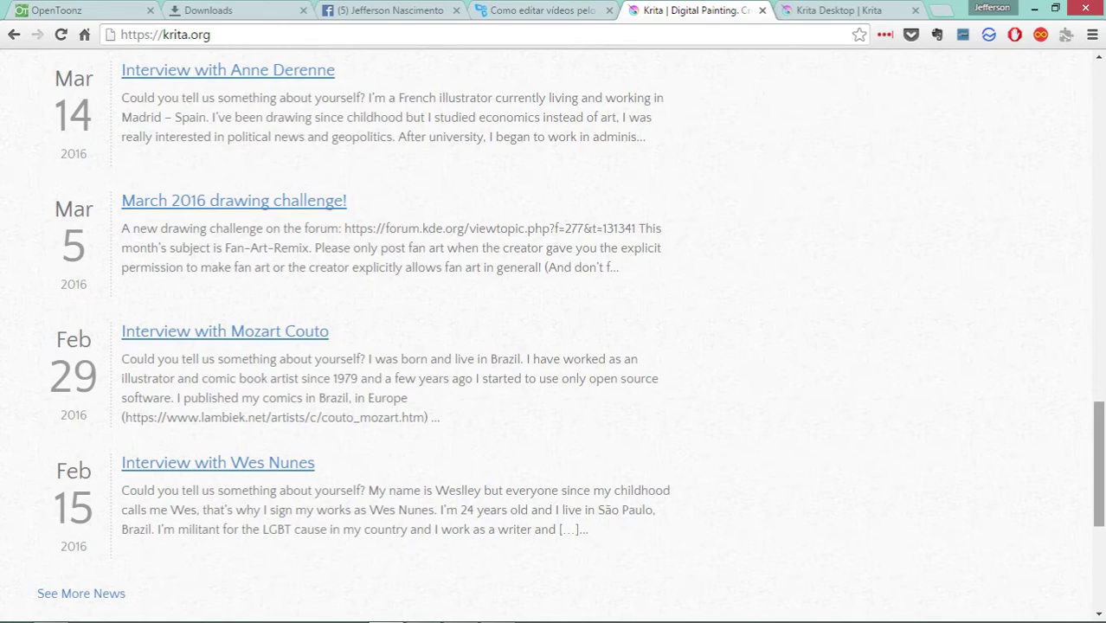
pyautogui.moveTo(1097, 464); pyautogui.dragTo(1097, 123)
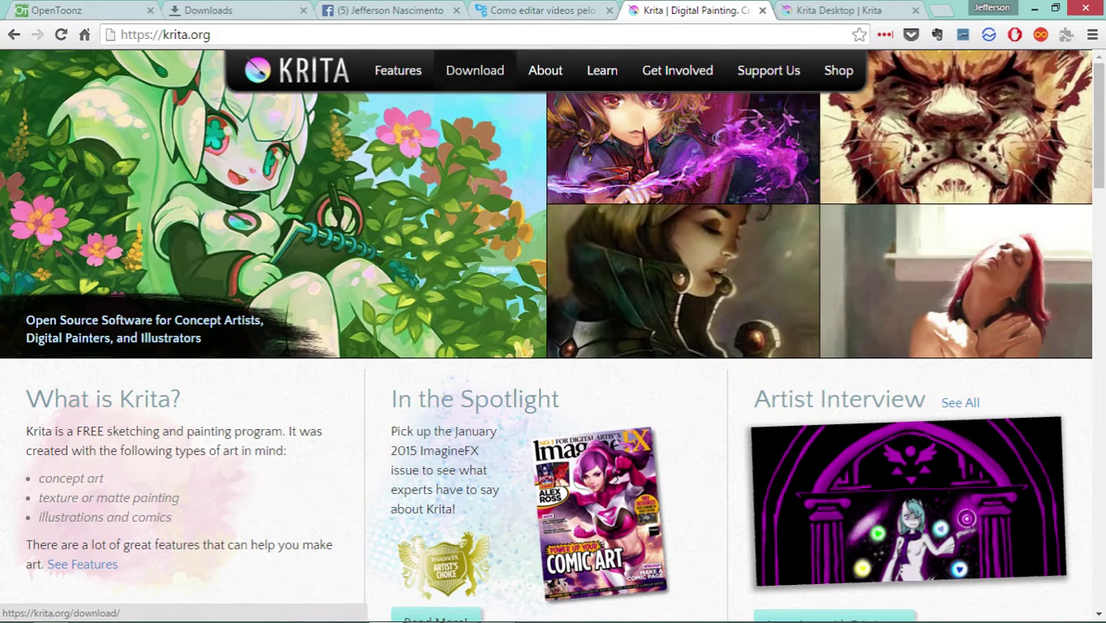
# Go to the Krita Desktop download page and scroll to its Windows section
pyautogui.click(474, 70)
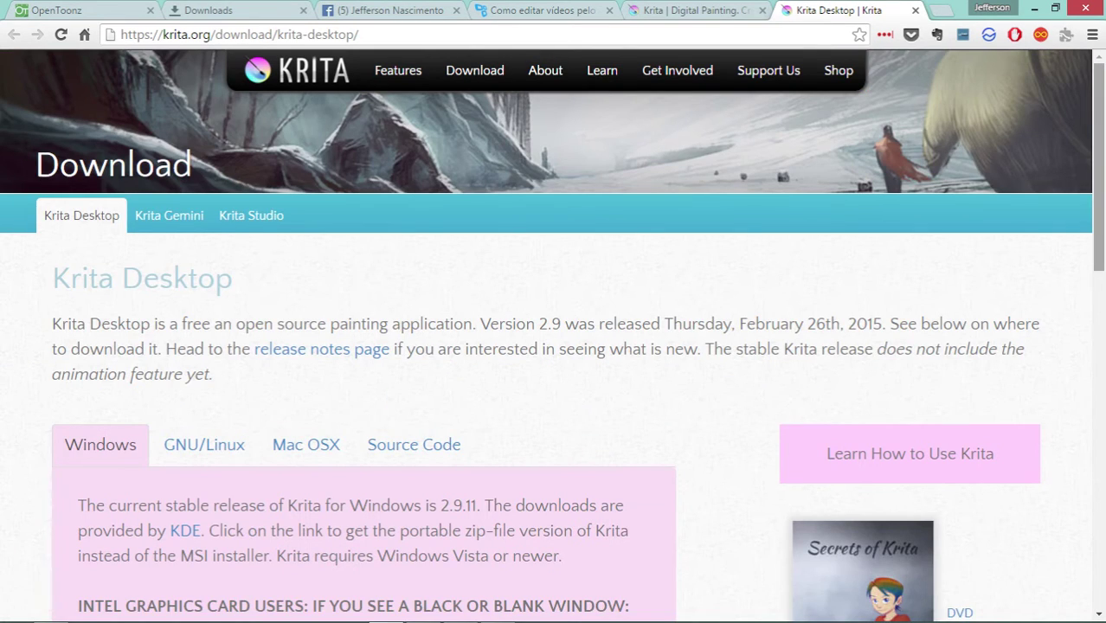
pyautogui.scroll(-2, 204, 100)
pyautogui.scroll(-2, 204, 101)
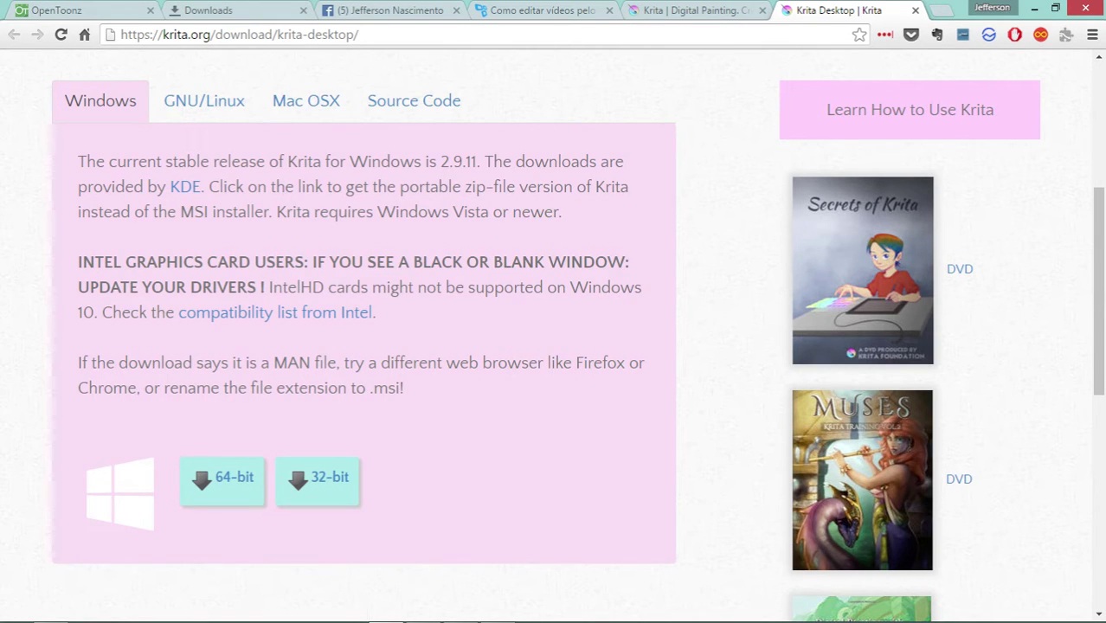
# Highlight the operating system names and IntelHD driver note, then switch to the Krita window
pyautogui.moveTo(65, 100); pyautogui.dragTo(340, 101)
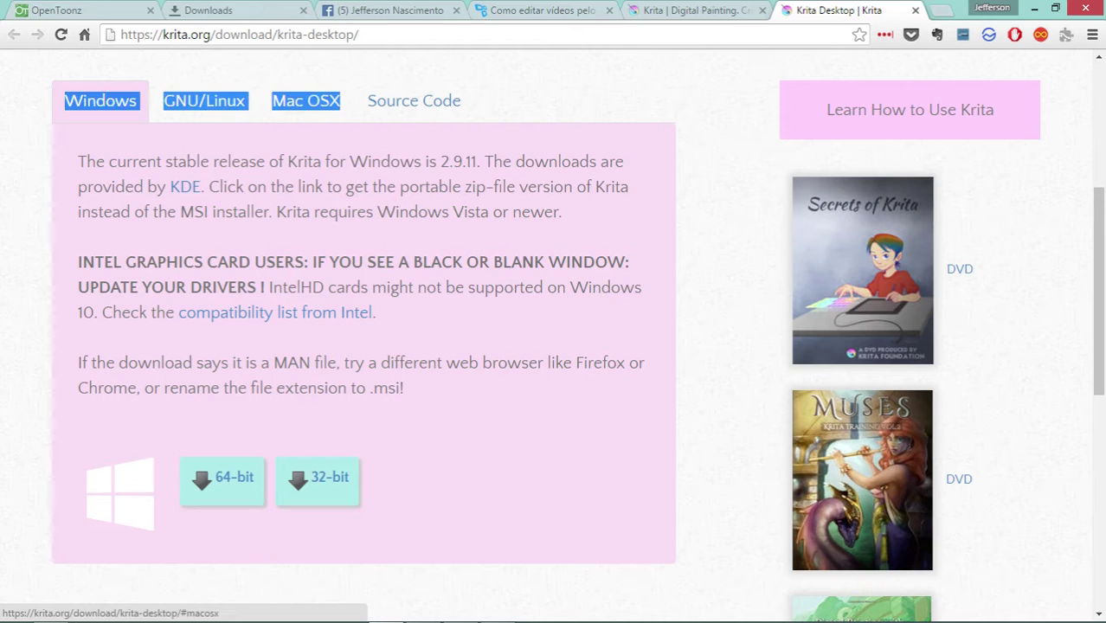
pyautogui.click(520, 100)
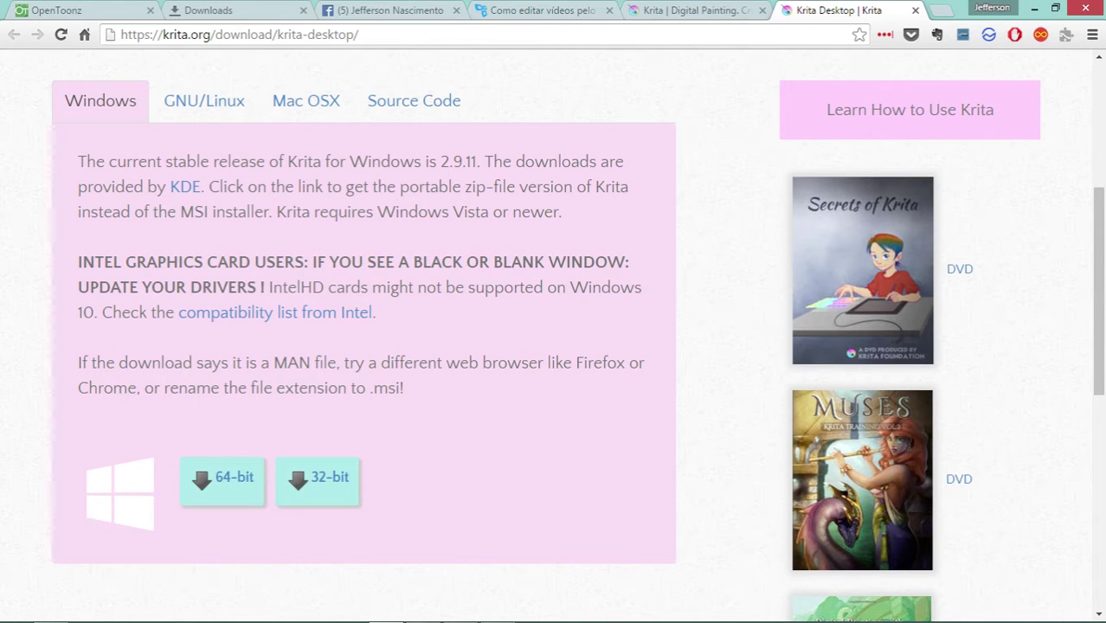
pyautogui.moveTo(379, 314); pyautogui.dragTo(268, 288)
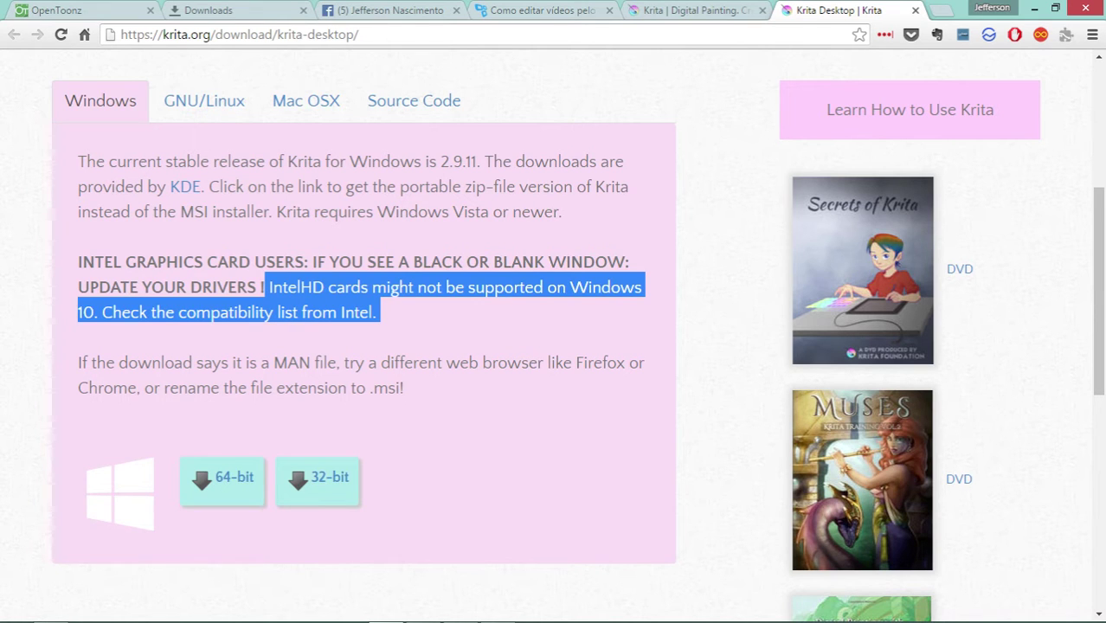
pyautogui.click(268, 288)
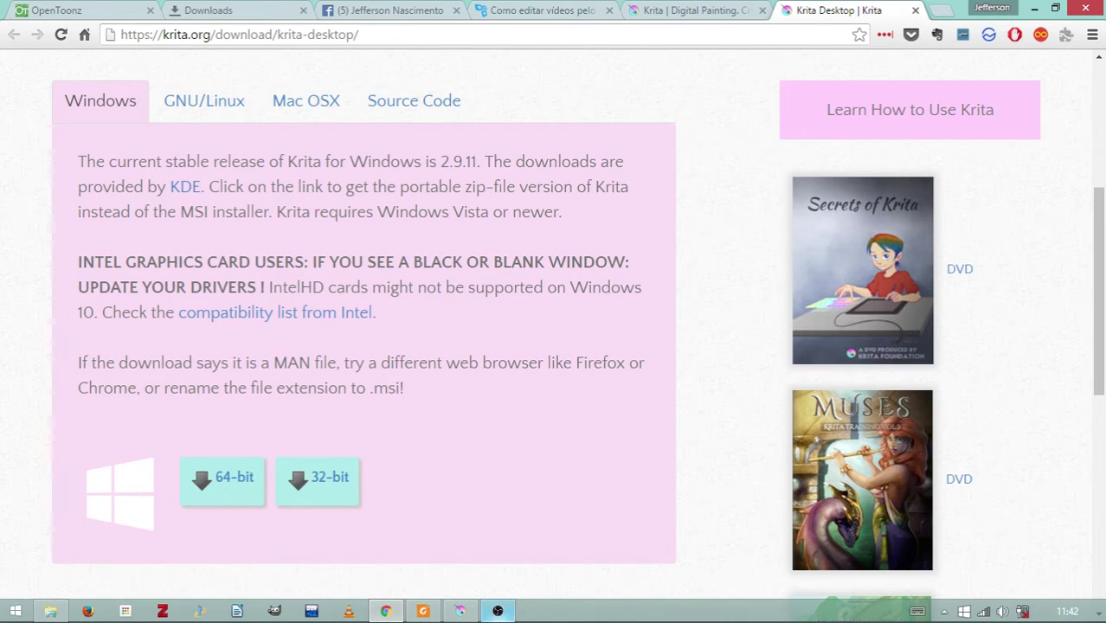
pyautogui.moveTo(460, 611)
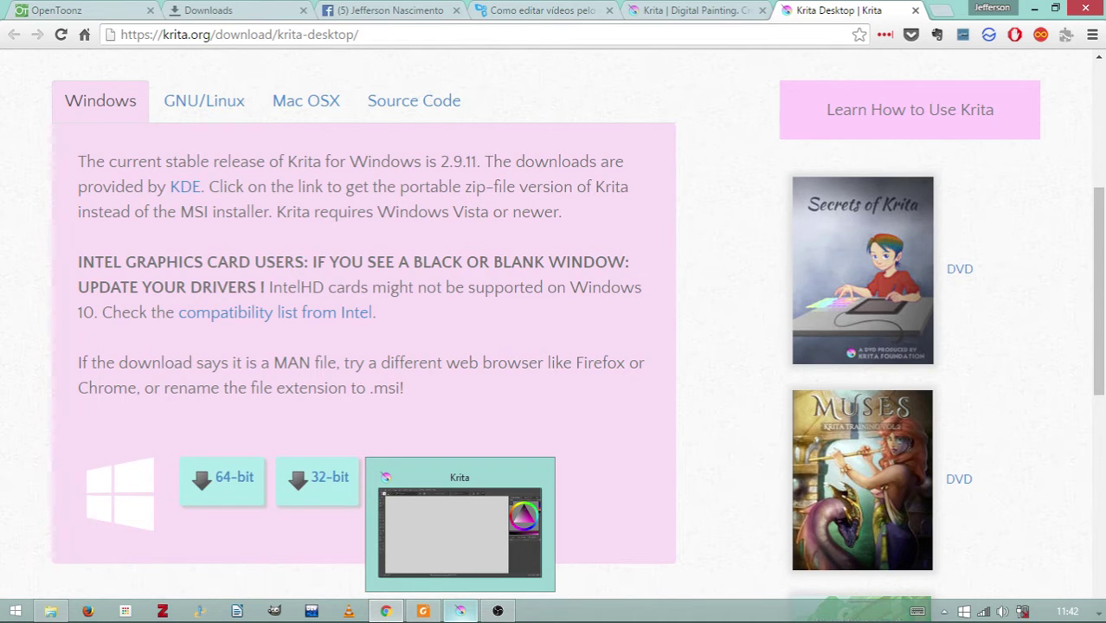
pyautogui.click(459, 527)
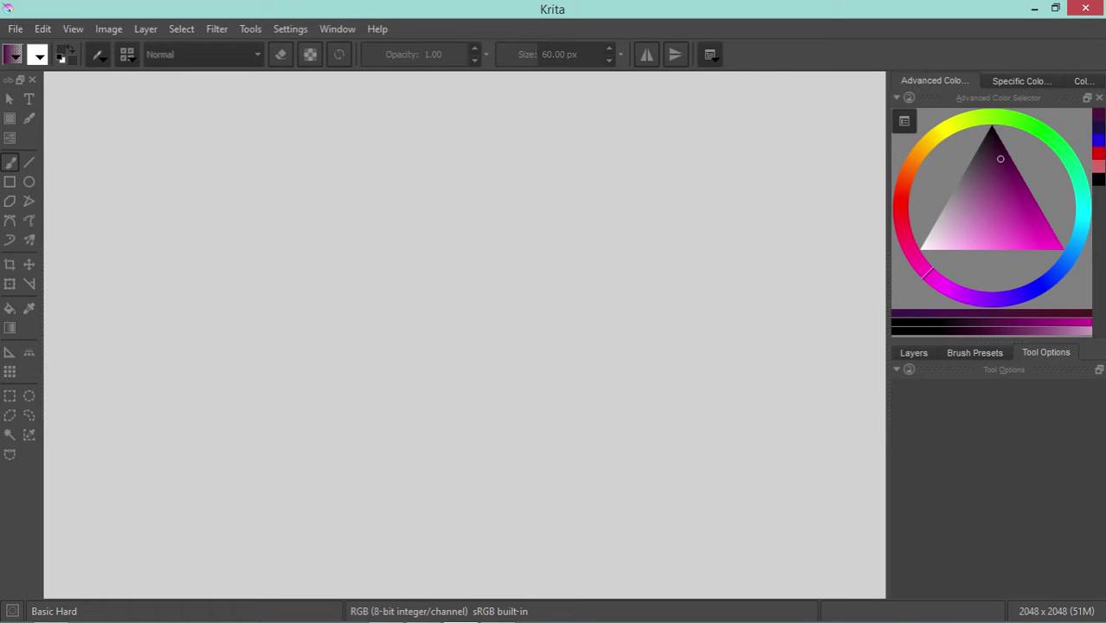
# Start a new Custom Document from the File menu, preset 2048 x 2048 px RGB 8-bit
pyautogui.click(15, 28)
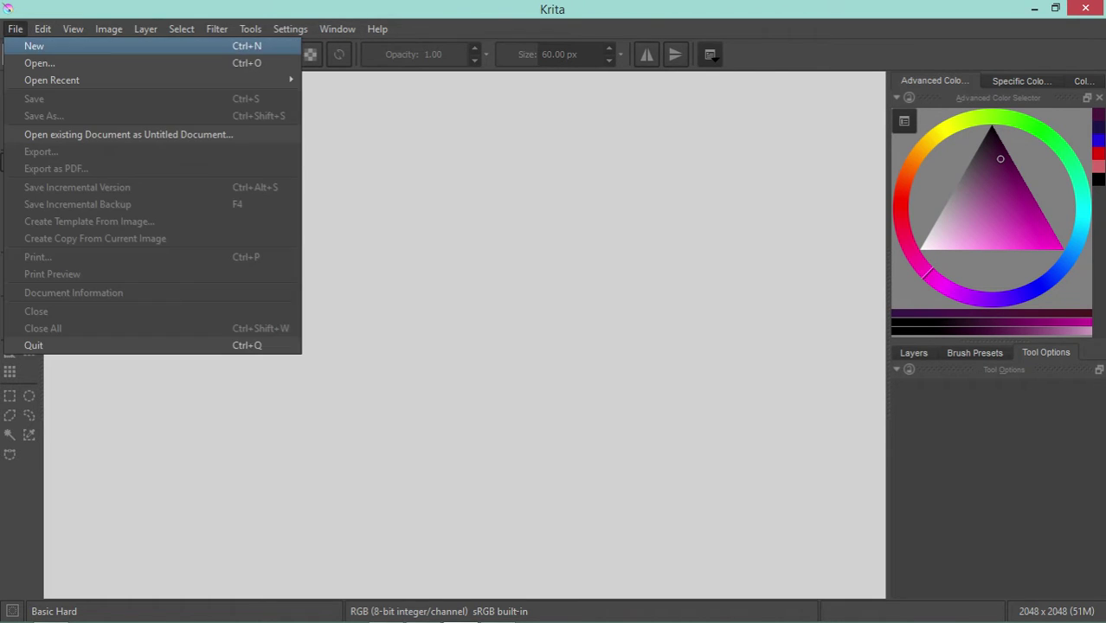
pyautogui.click(34, 46)
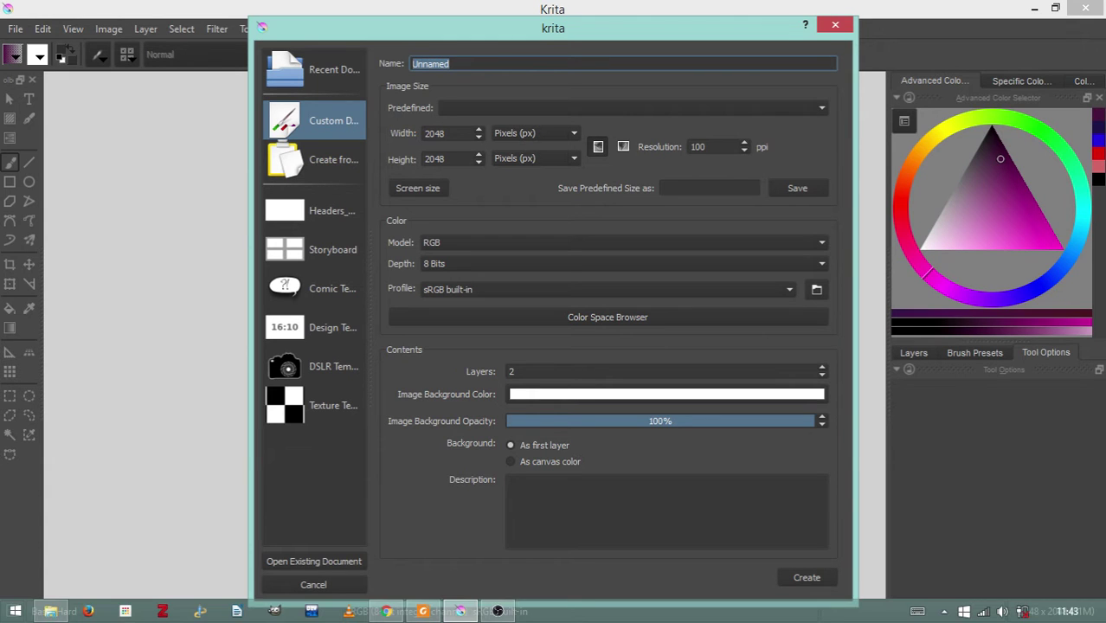
# Name the new document 'kritajeff' using the on-screen keyboard
pyautogui.click(906, 611)
pyautogui.write('k')
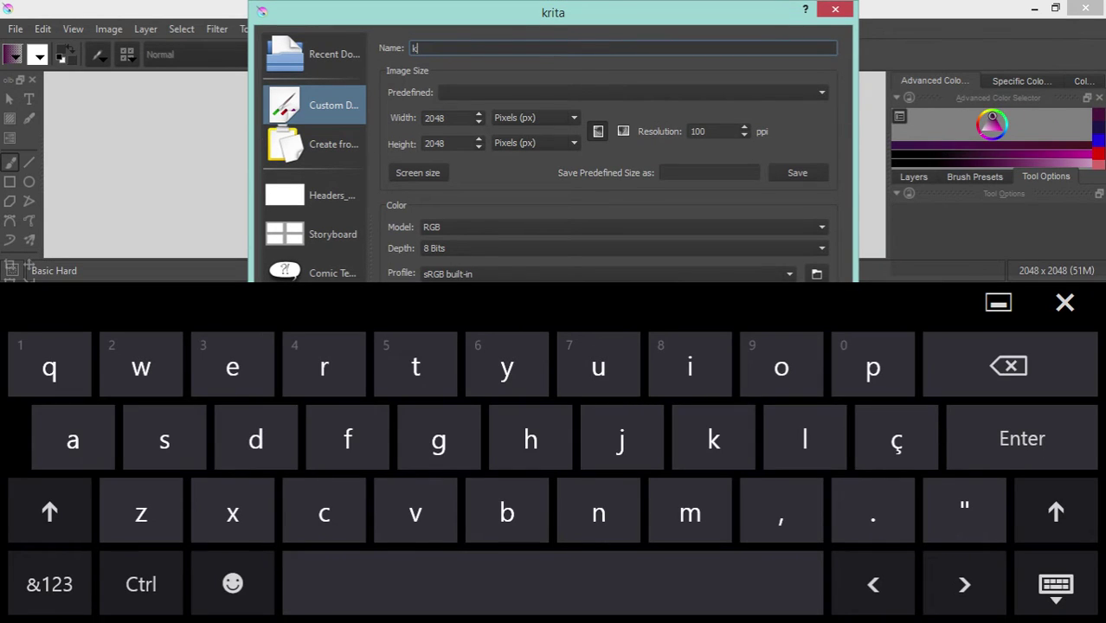
pyautogui.write('rit')
pyautogui.write('aje')
pyautogui.write('ff')
pyautogui.click(1064, 303)
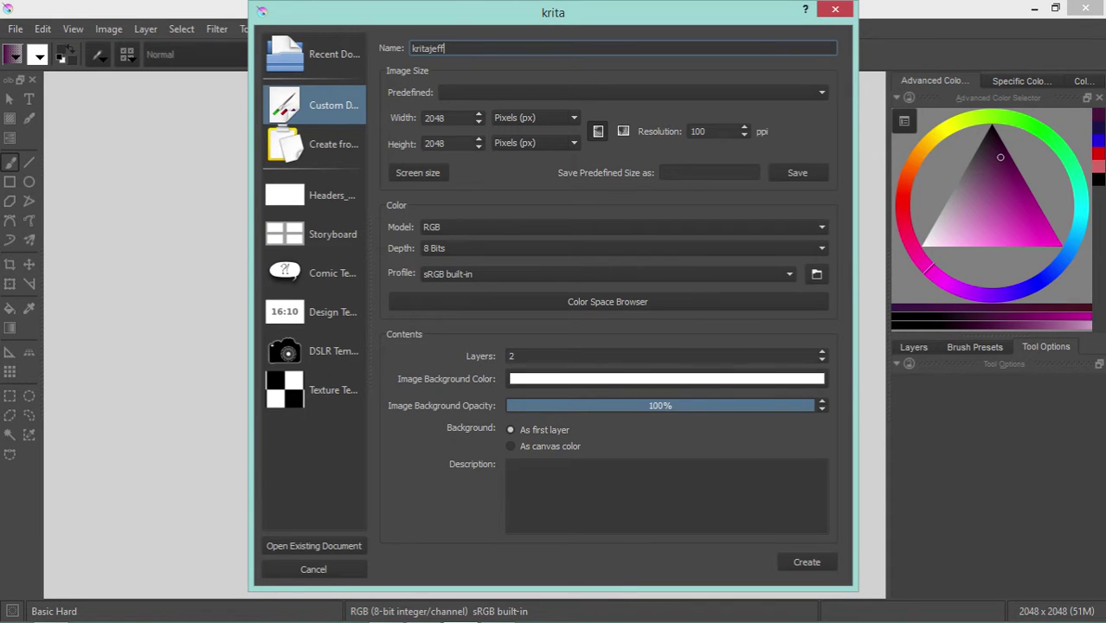
# Keep the canvas at 2048 × 2048 px and 100 ppi after trying orientations, and create it
pyautogui.click(630, 92)
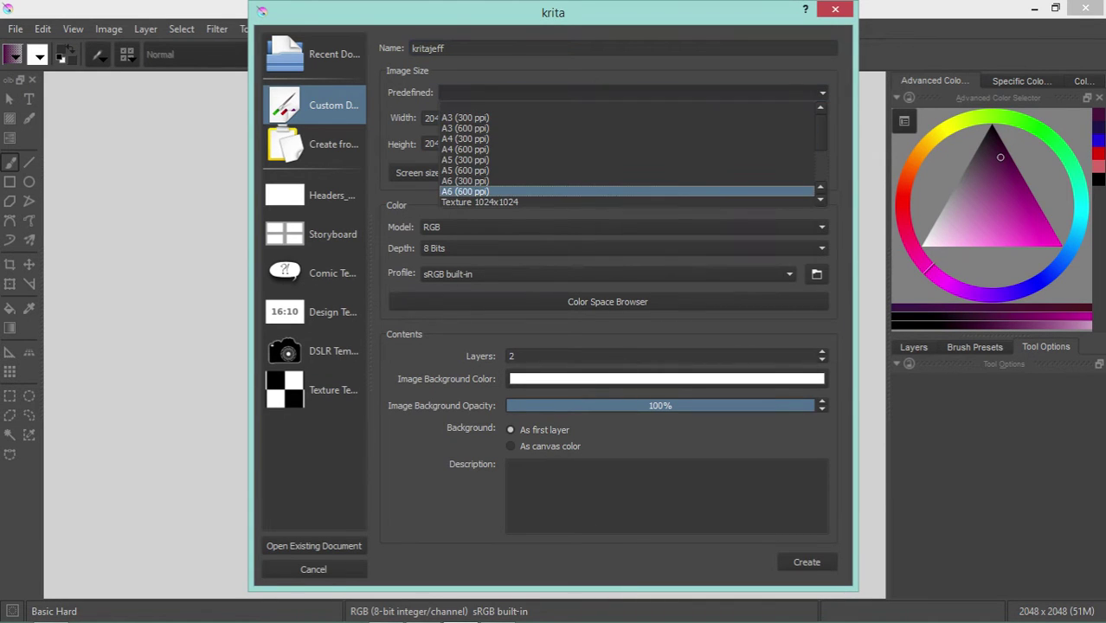
pyautogui.press('Escape')
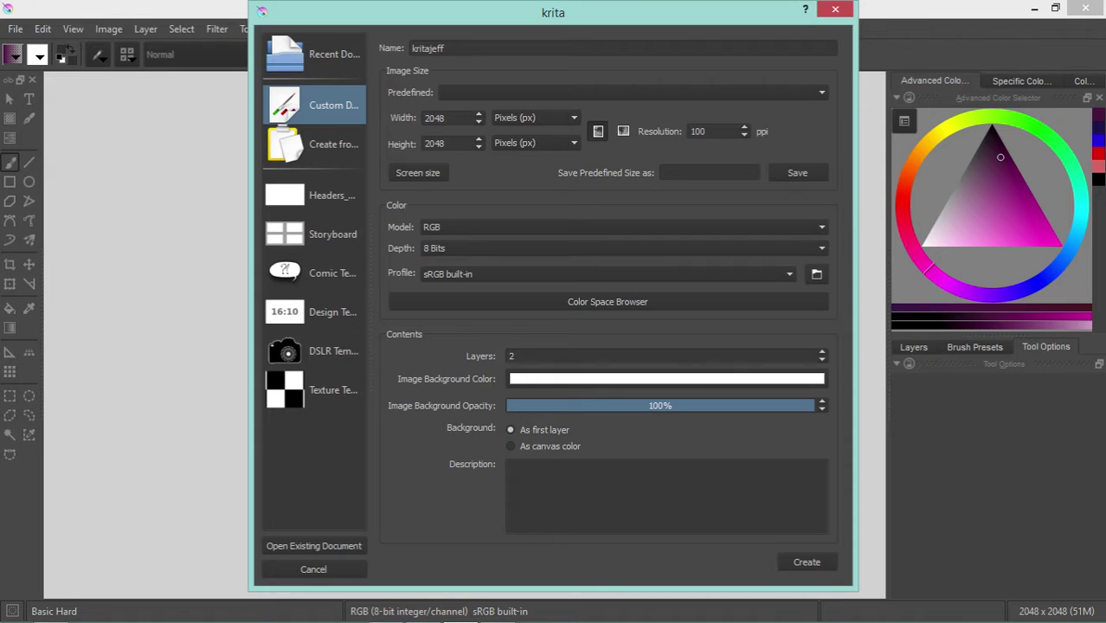
pyautogui.click(623, 131)
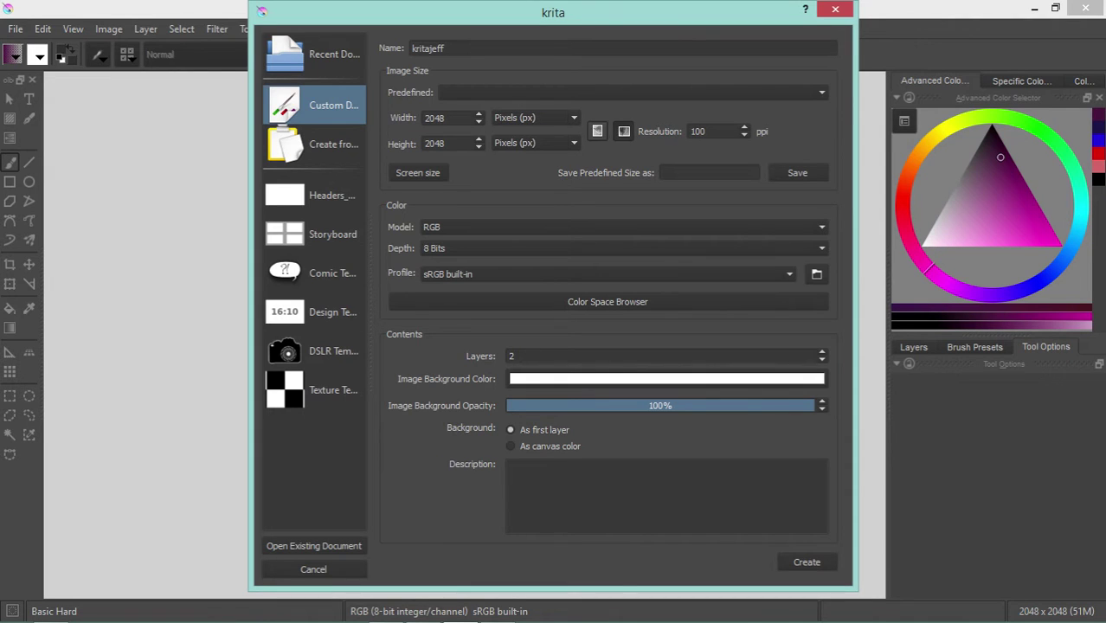
pyautogui.click(623, 131)
pyautogui.click(623, 131)
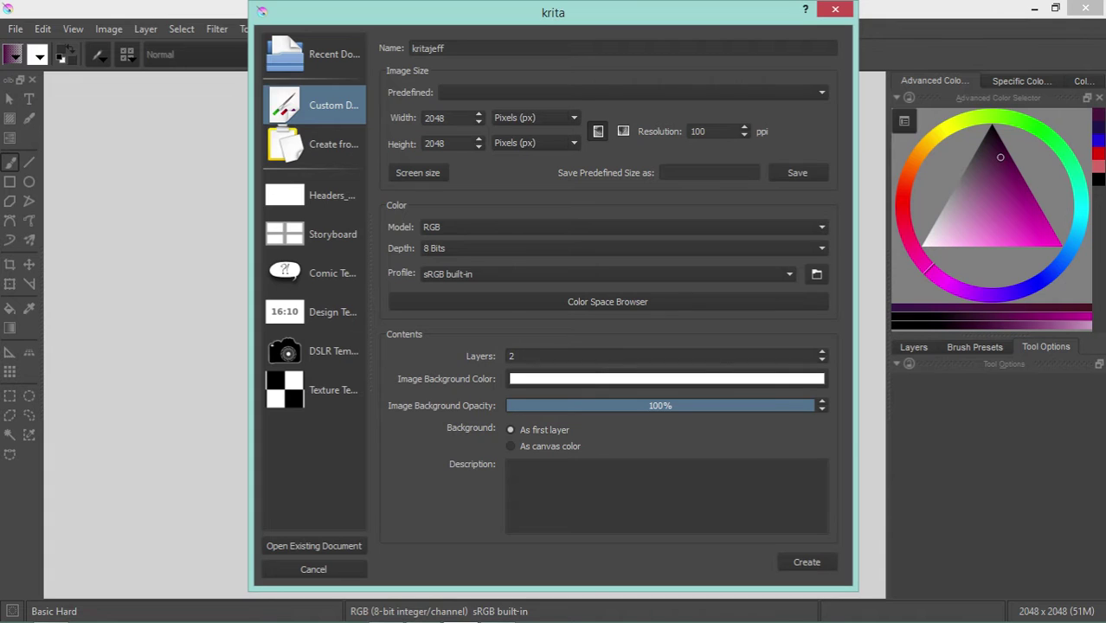
pyautogui.press('Tab')
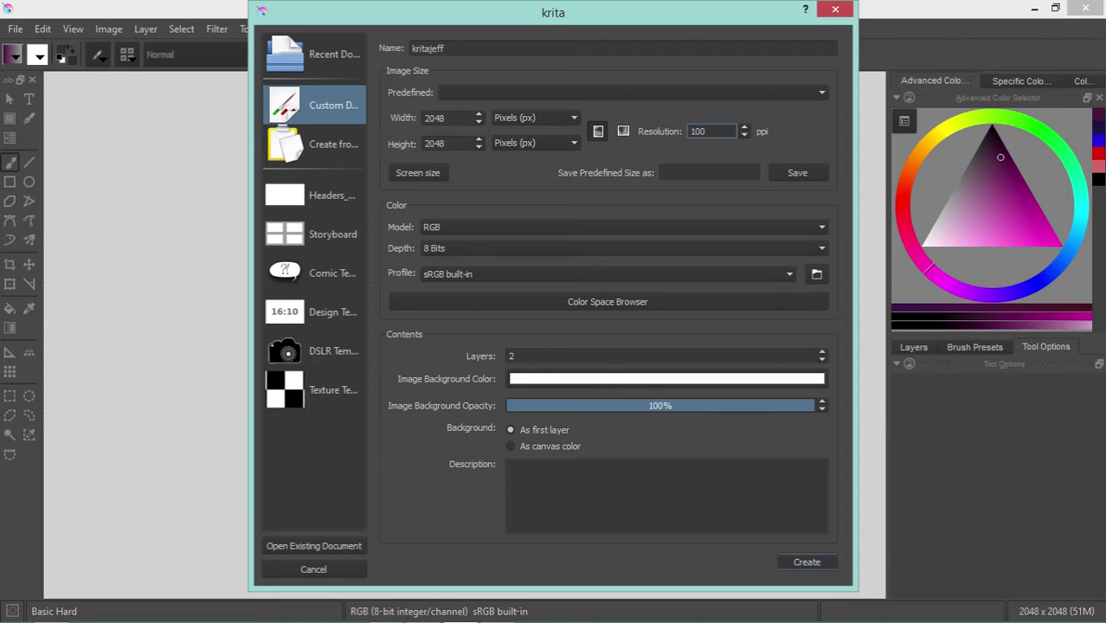
pyautogui.click(806, 561)
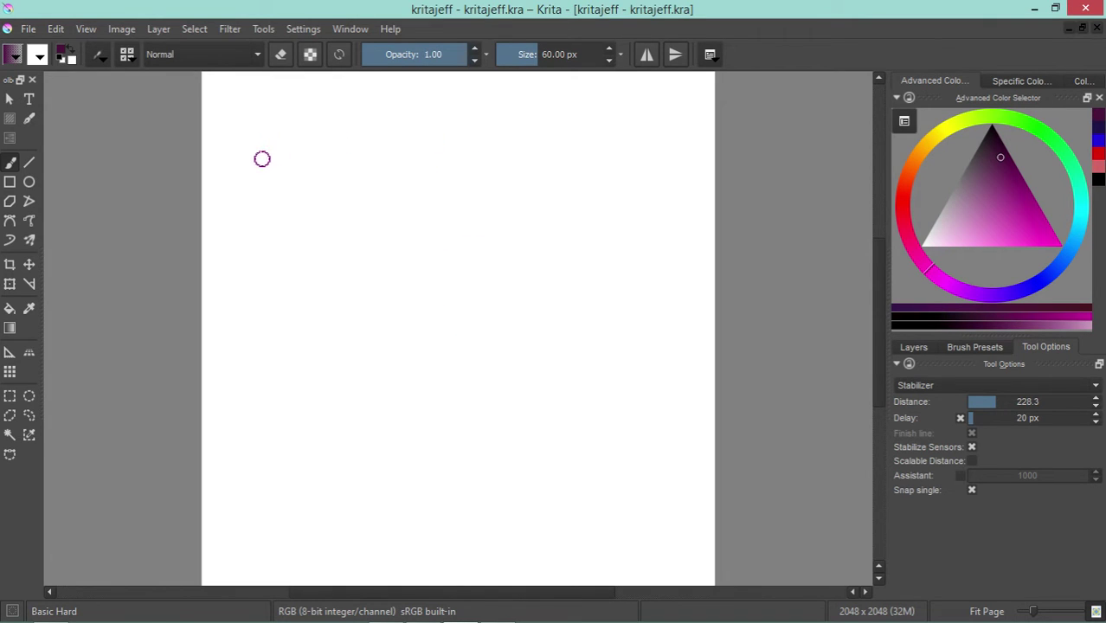
# Paint a test stroke, set brush smoothing to No Smoothing, then undo the stroke
pyautogui.moveTo(262, 158); pyautogui.dragTo(418, 160)
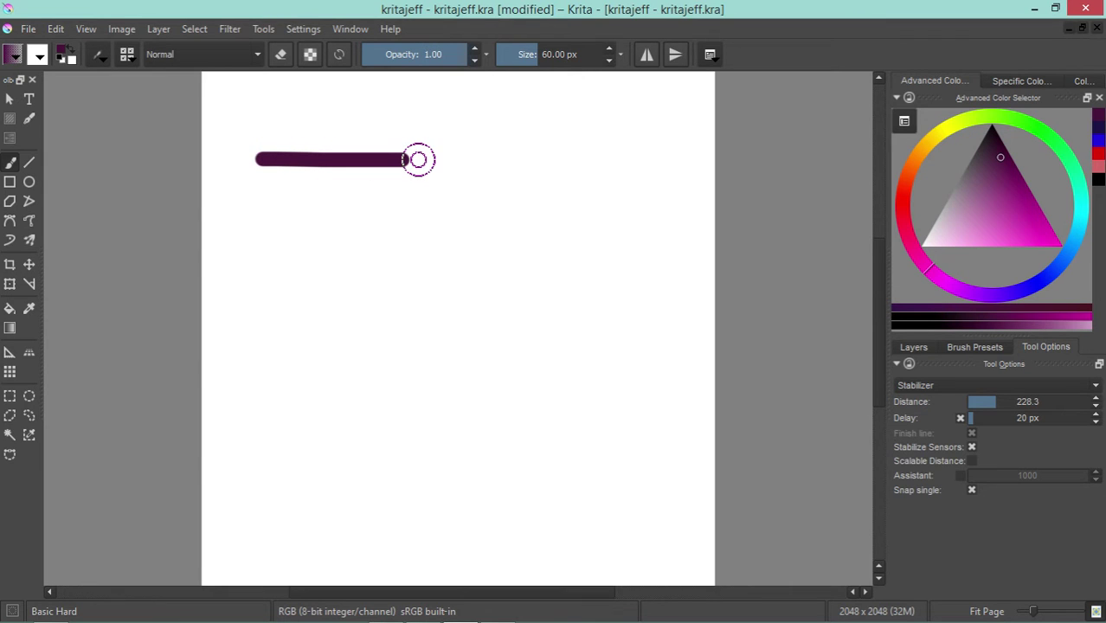
pyautogui.click(995, 385)
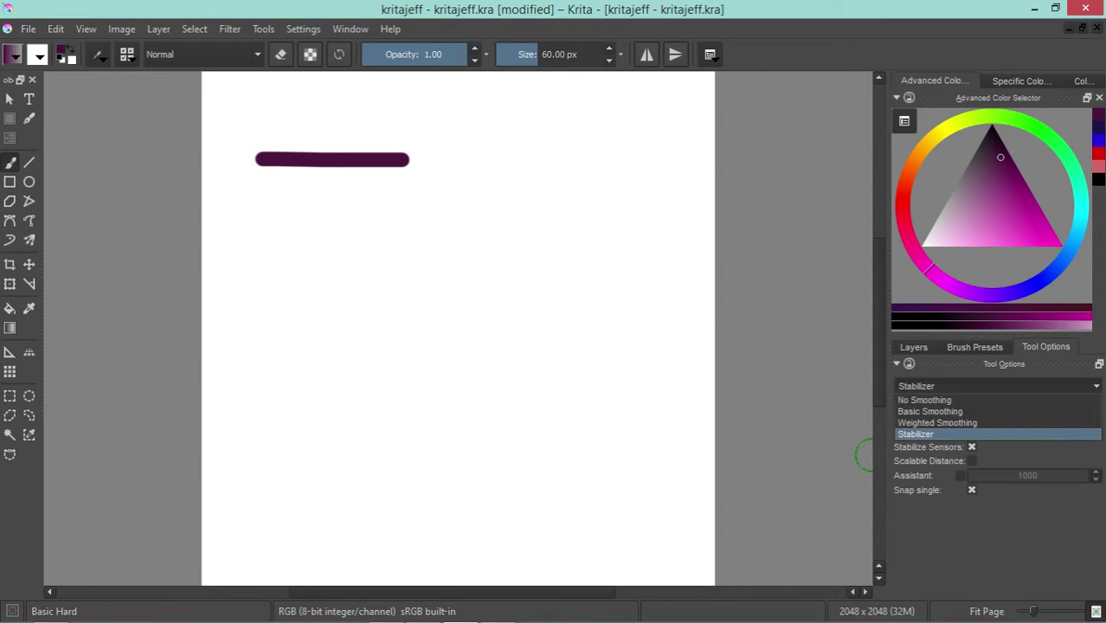
pyautogui.click(924, 400)
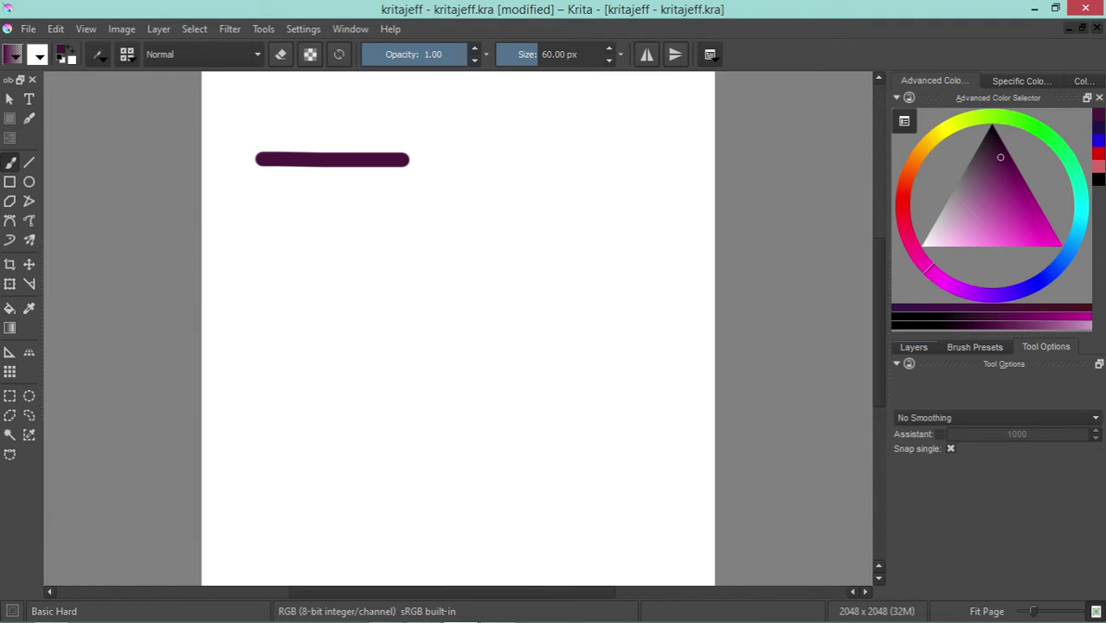
pyautogui.click(913, 347)
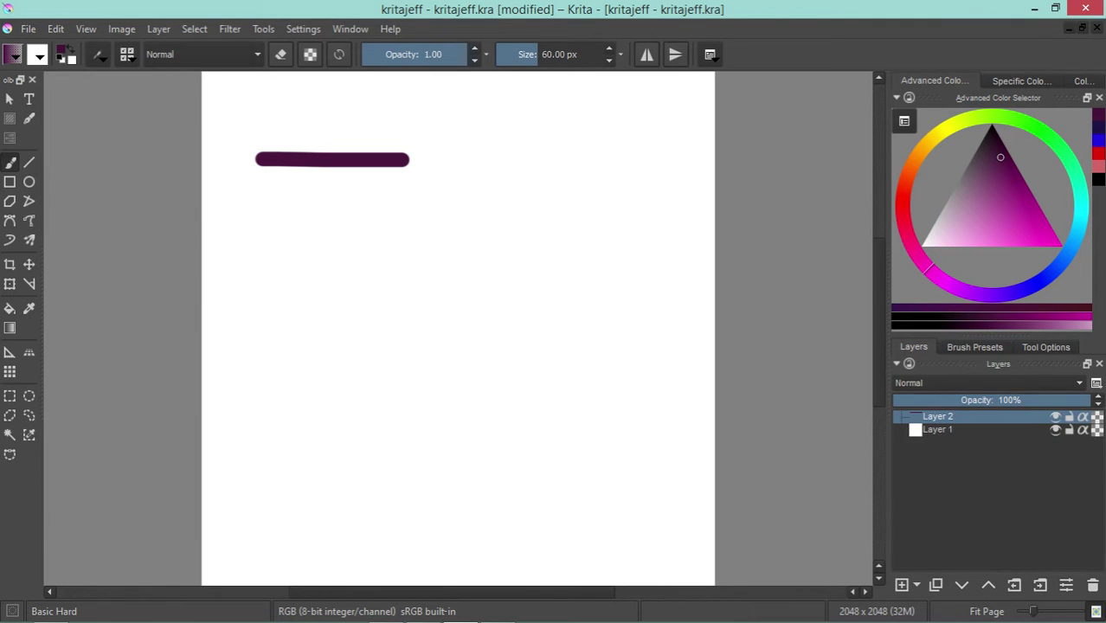
pyautogui.click(1046, 347)
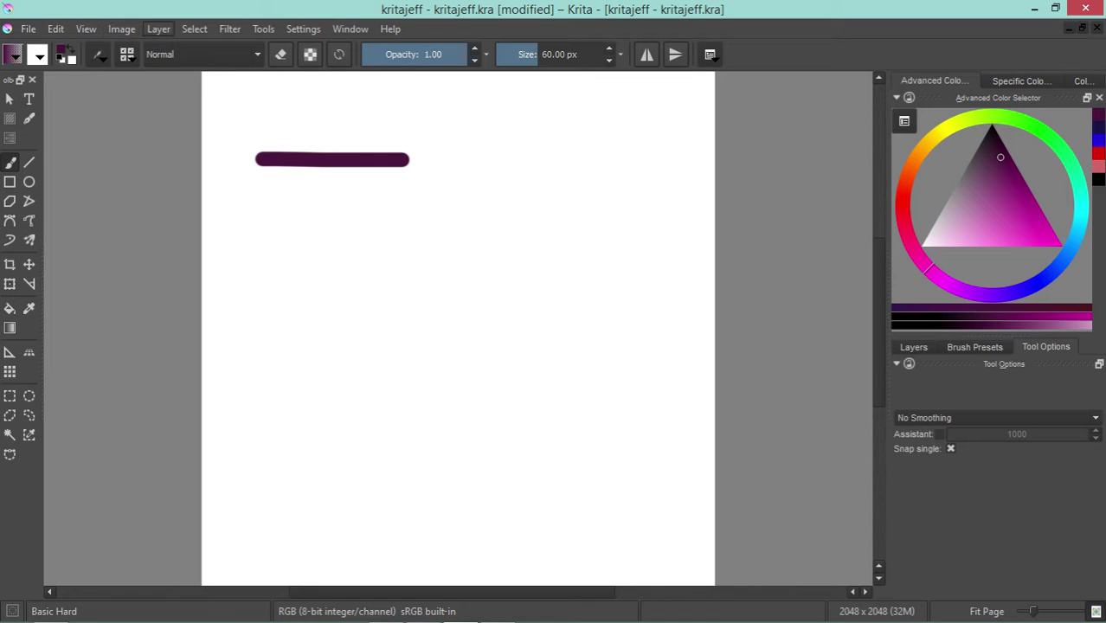
pyautogui.click(55, 28)
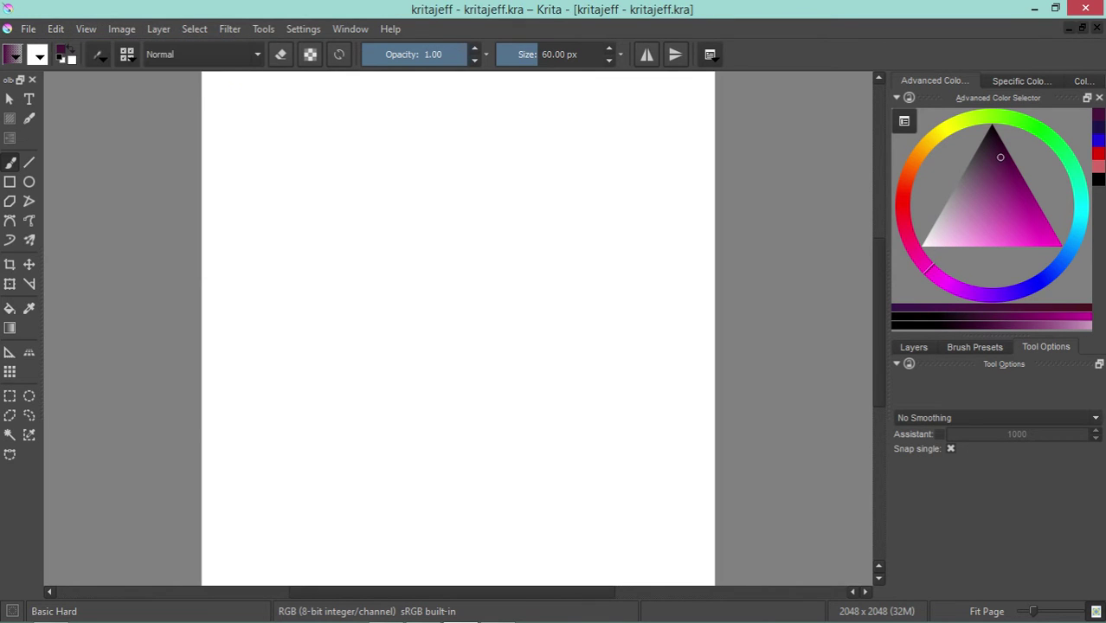
pyautogui.moveTo(219, 200)
pyautogui.mouseDown()
pyautogui.moveTo(469, 198)
pyautogui.moveTo(553, 254)
pyautogui.moveTo(533, 292)
pyautogui.moveTo(467, 275)
pyautogui.moveTo(278, 291)
pyautogui.moveTo(284, 252)
pyautogui.moveTo(450, 249)
pyautogui.moveTo(486, 277)
pyautogui.moveTo(526, 358)
pyautogui.moveTo(593, 313)
pyautogui.moveTo(568, 220)
pyautogui.moveTo(571, 174)
pyautogui.moveTo(598, 113)
pyautogui.moveTo(678, 105)
pyautogui.mouseUp()
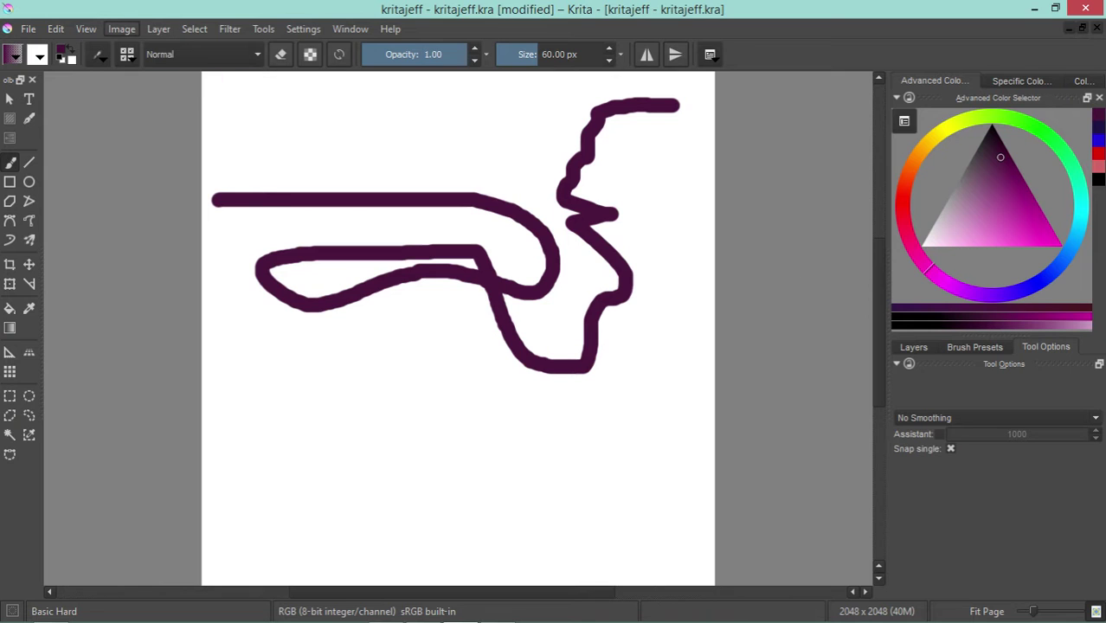
pyautogui.click(86, 29)
pyautogui.press('Escape')
pyautogui.click(56, 29)
pyautogui.click(86, 46)
pyautogui.hotkey('ctrl', 'z')
pyautogui.hotkey('ctrl', 'z')
pyautogui.hotkey('ctrl', 'z')
pyautogui.hotkey('ctrl', 'z')
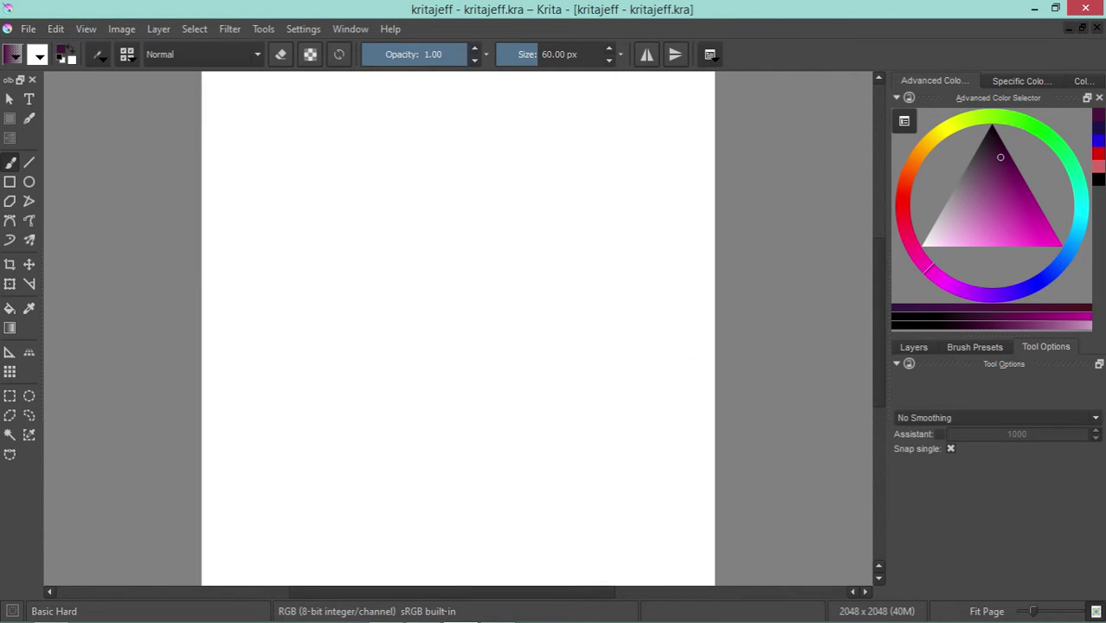
# Set brush smoothing to Basic Smoothing and paint a wavy test stroke across the canvas
pyautogui.click(995, 418)
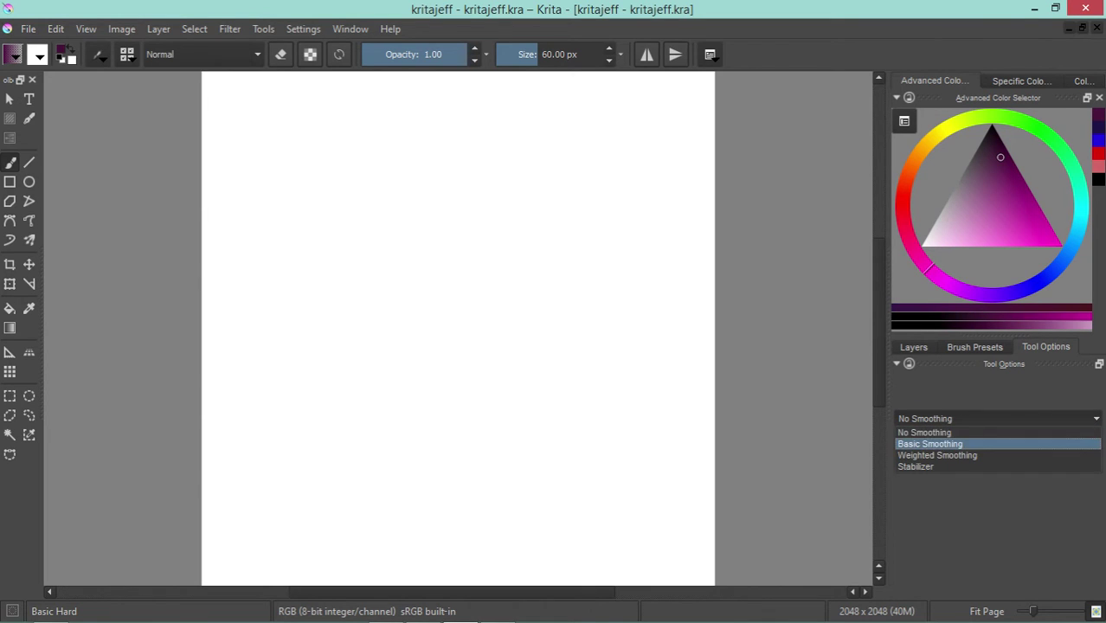
pyautogui.click(930, 443)
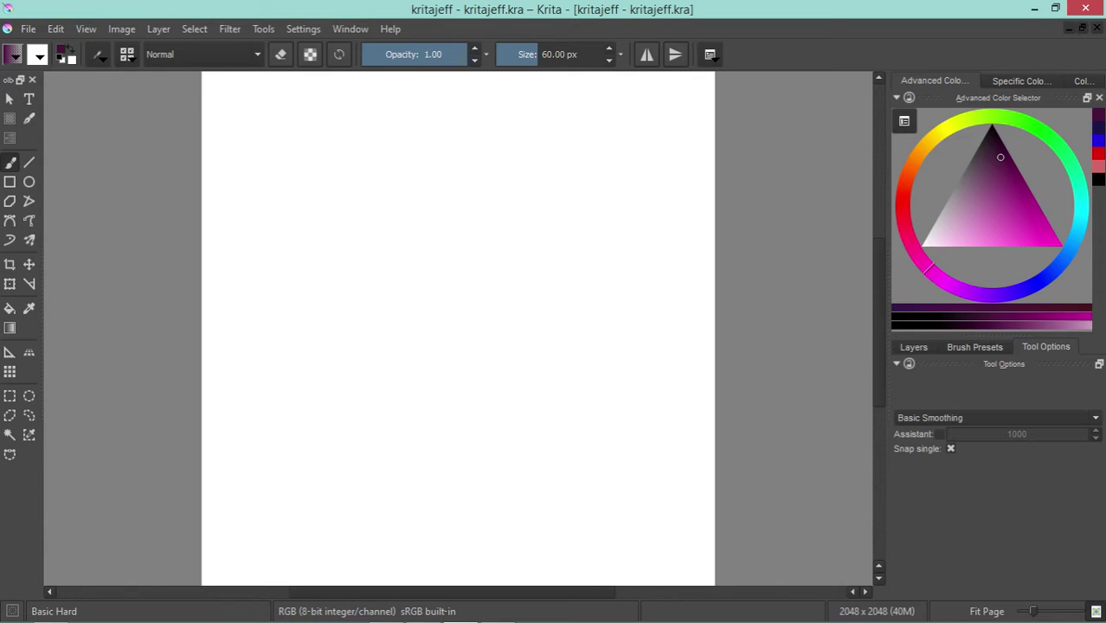
pyautogui.moveTo(251, 199)
pyautogui.mouseDown()
pyautogui.moveTo(445, 378)
pyautogui.moveTo(587, 373)
pyautogui.moveTo(578, 278)
pyautogui.moveTo(592, 217)
pyautogui.moveTo(614, 288)
pyautogui.moveTo(658, 265)
pyautogui.mouseUp()
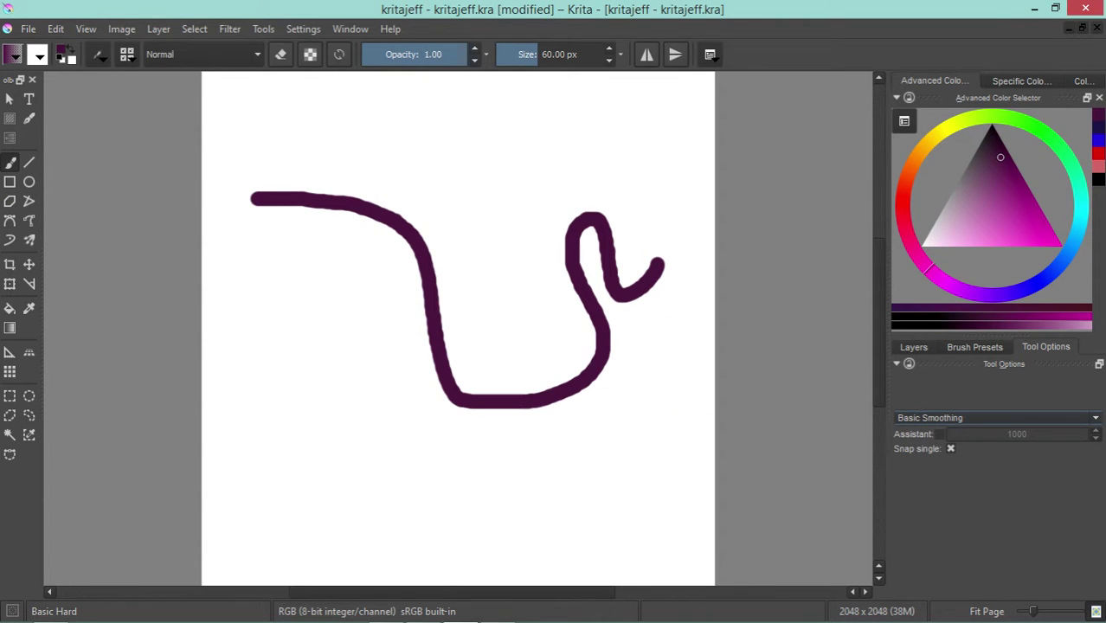
pyautogui.click(996, 418)
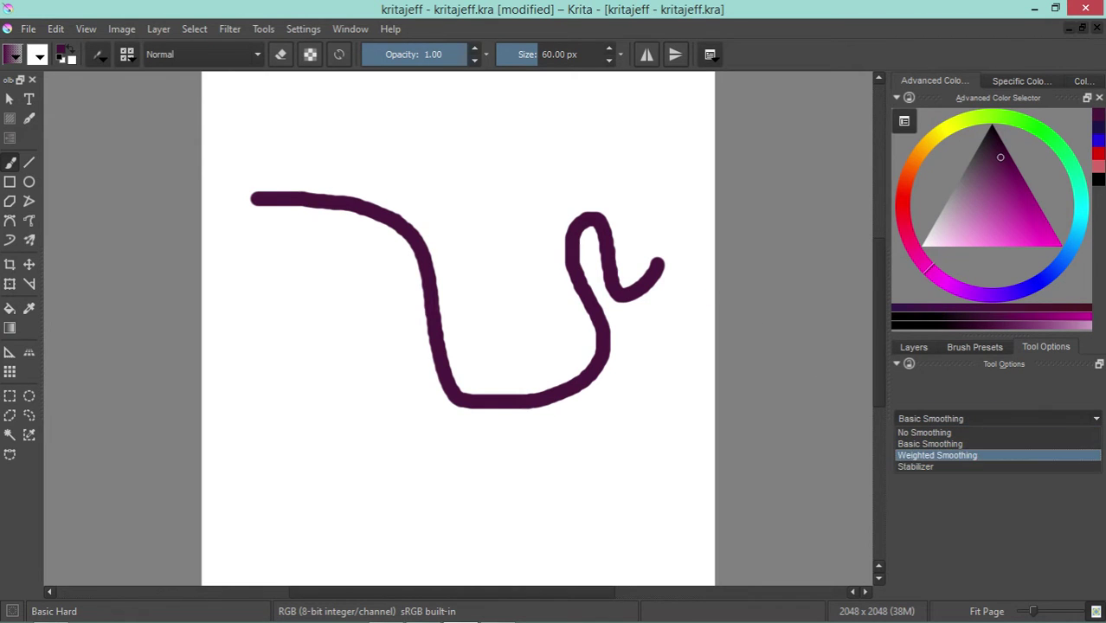
# Choose Weighted Smoothing, undo the earlier strokes, then paint and undo a test scribble
pyautogui.click(938, 455)
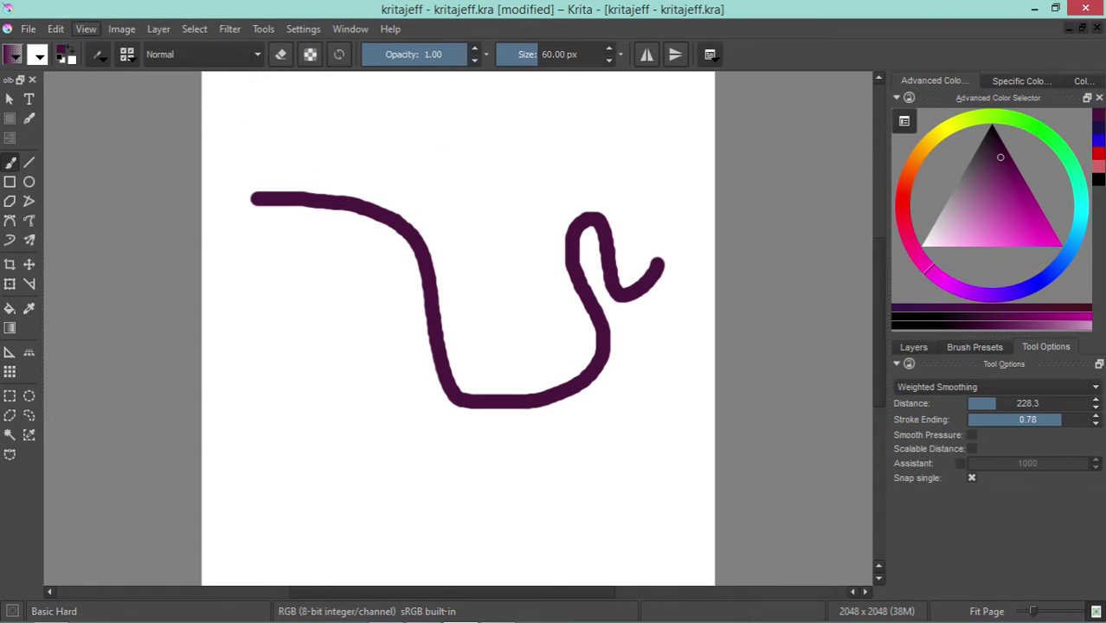
pyautogui.click(86, 28)
pyautogui.click(71, 45)
pyautogui.hotkey('ctrl', 'z')
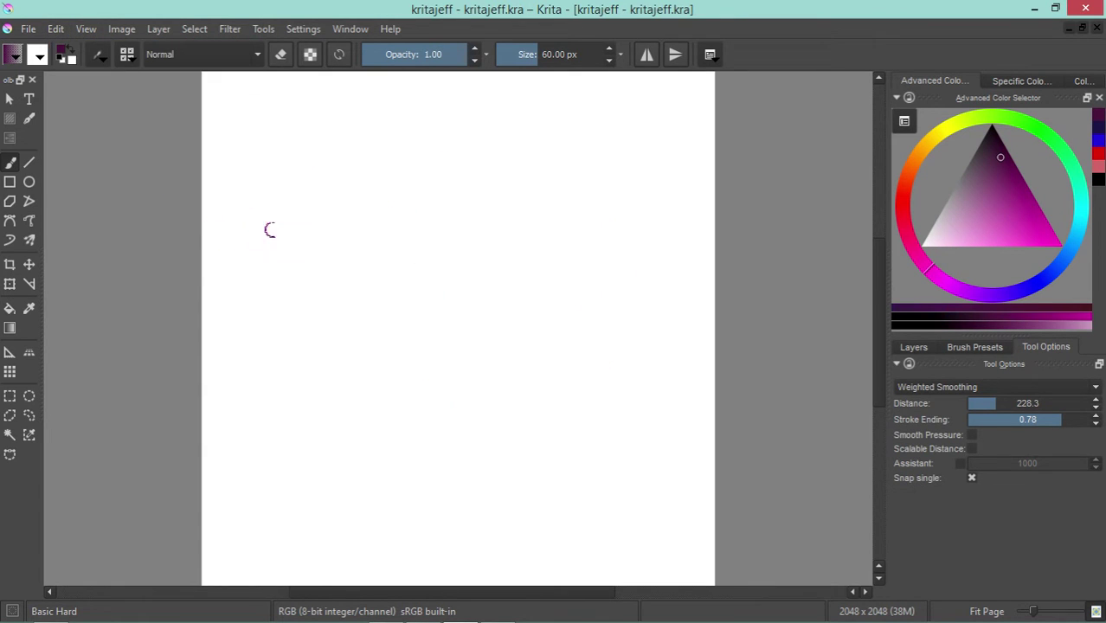
pyautogui.moveTo(258, 198)
pyautogui.mouseDown()
pyautogui.moveTo(329, 192)
pyautogui.moveTo(519, 210)
pyautogui.moveTo(494, 299)
pyautogui.moveTo(289, 220)
pyautogui.moveTo(257, 247)
pyautogui.moveTo(325, 313)
pyautogui.moveTo(292, 378)
pyautogui.moveTo(333, 429)
pyautogui.moveTo(398, 400)
pyautogui.moveTo(562, 414)
pyautogui.moveTo(684, 246)
pyautogui.moveTo(523, 136)
pyautogui.moveTo(271, 162)
pyautogui.moveTo(215, 260)
pyautogui.moveTo(219, 403)
pyautogui.moveTo(403, 469)
pyautogui.moveTo(463, 129)
pyautogui.moveTo(523, 185)
pyautogui.moveTo(493, 446)
pyautogui.moveTo(587, 449)
pyautogui.moveTo(586, 187)
pyautogui.moveTo(644, 195)
pyautogui.moveTo(403, 245)
pyautogui.moveTo(311, 324)
pyautogui.moveTo(333, 386)
pyautogui.mouseUp()
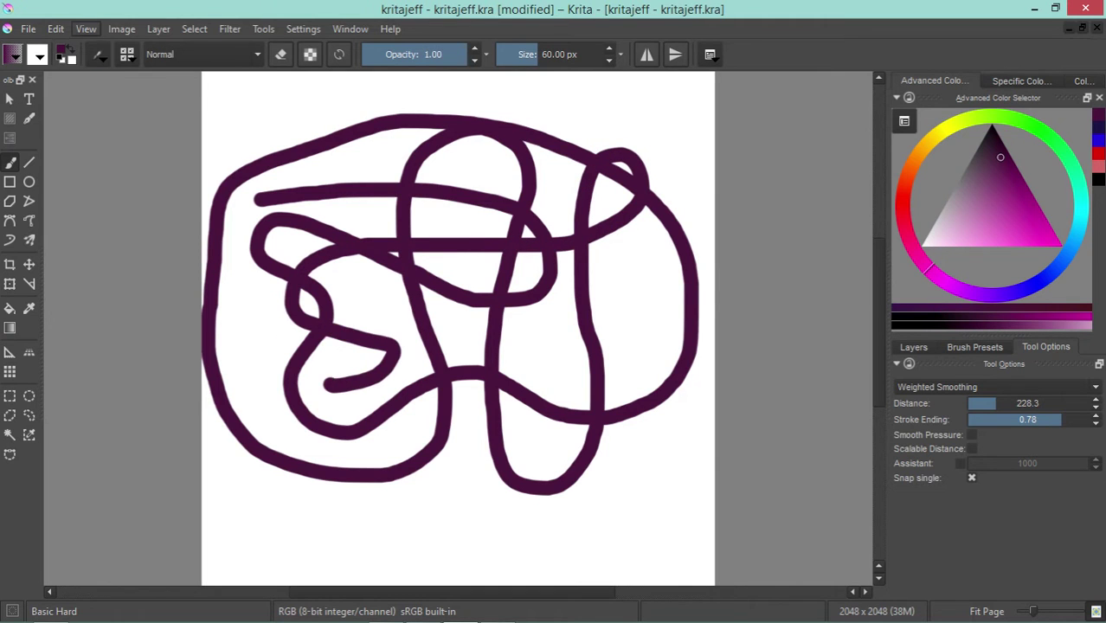
pyautogui.click(55, 29)
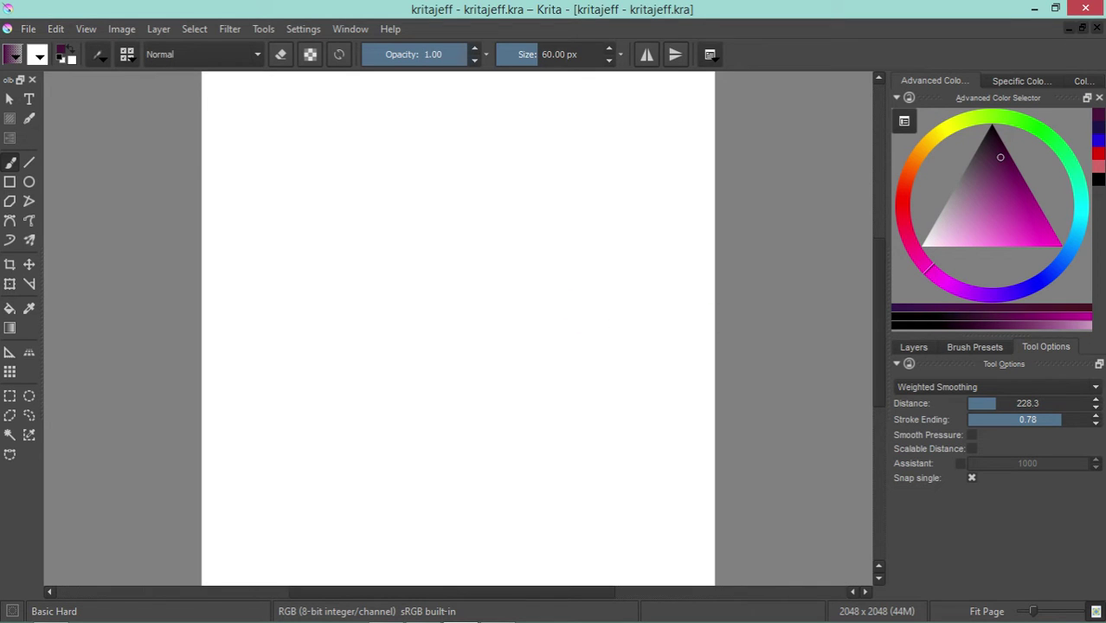
# Raise smoothing distance to about 556, test and undo a stroke, and lower stroke ending to 0.10
pyautogui.moveTo(995, 403)
pyautogui.mouseDown()
pyautogui.moveTo(1063, 403)
pyautogui.moveTo(1034, 403)
pyautogui.mouseUp()
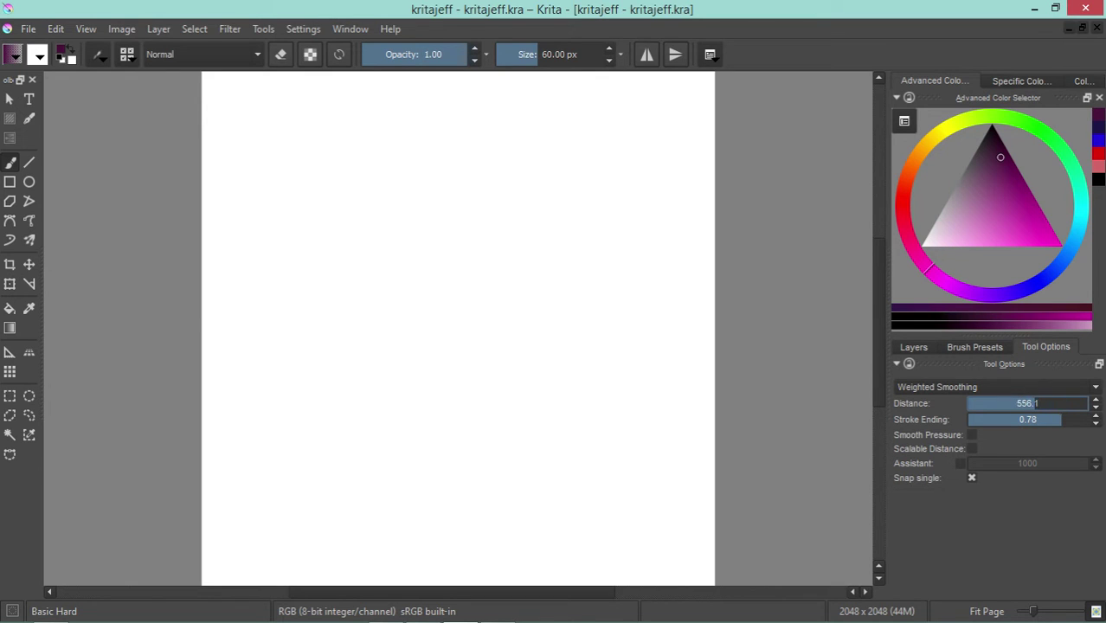
pyautogui.moveTo(247, 147)
pyautogui.mouseDown()
pyautogui.moveTo(555, 442)
pyautogui.moveTo(492, 334)
pyautogui.moveTo(540, 323)
pyautogui.moveTo(539, 272)
pyautogui.moveTo(455, 240)
pyautogui.moveTo(369, 169)
pyautogui.moveTo(461, 111)
pyautogui.moveTo(597, 166)
pyautogui.moveTo(647, 128)
pyautogui.moveTo(633, 110)
pyautogui.moveTo(610, 111)
pyautogui.moveTo(617, 177)
pyautogui.moveTo(674, 267)
pyautogui.moveTo(700, 403)
pyautogui.moveTo(652, 496)
pyautogui.moveTo(548, 504)
pyautogui.moveTo(443, 435)
pyautogui.moveTo(321, 239)
pyautogui.moveTo(299, 249)
pyautogui.moveTo(284, 296)
pyautogui.moveTo(309, 413)
pyautogui.moveTo(400, 504)
pyautogui.moveTo(447, 504)
pyautogui.moveTo(508, 481)
pyautogui.moveTo(574, 294)
pyautogui.moveTo(575, 182)
pyautogui.moveTo(547, 102)
pyautogui.moveTo(346, 112)
pyautogui.moveTo(303, 139)
pyautogui.mouseUp()
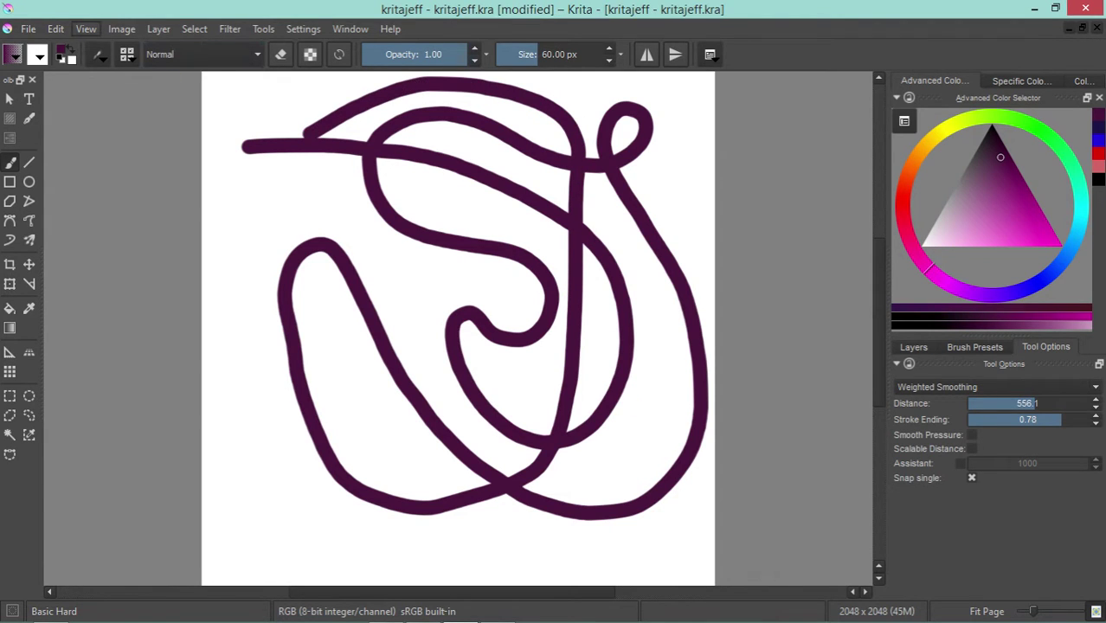
pyautogui.click(55, 28)
pyautogui.click(76, 46)
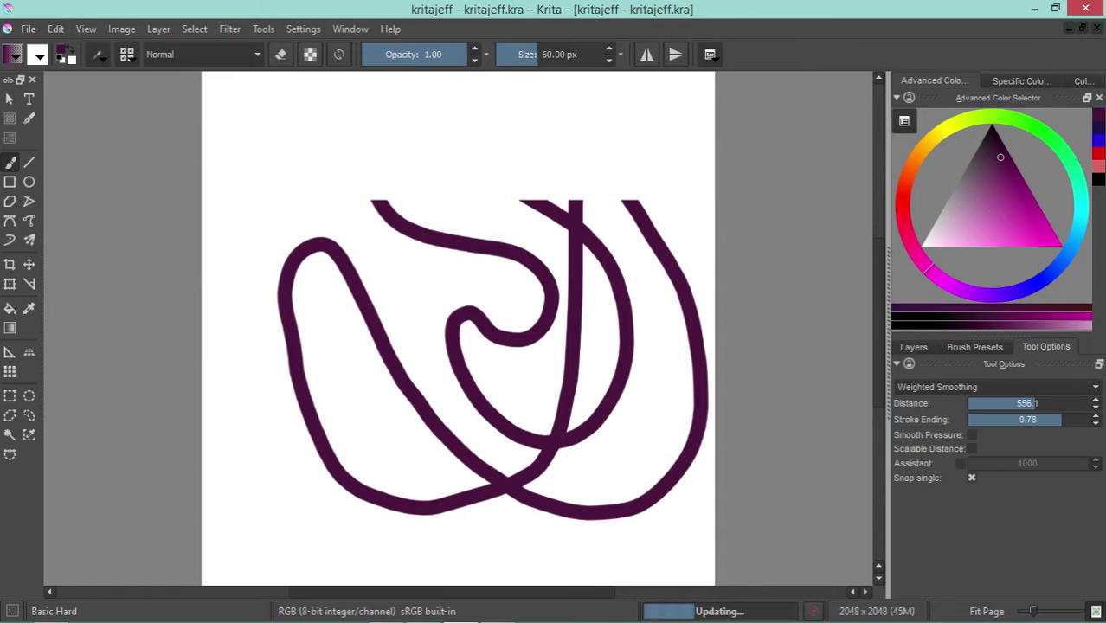
pyautogui.moveTo(1060, 419); pyautogui.dragTo(976, 419)
pyautogui.moveTo(658, 121)
pyautogui.mouseDown()
pyautogui.moveTo(257, 361)
pyautogui.moveTo(314, 437)
pyautogui.moveTo(628, 318)
pyautogui.moveTo(395, 167)
pyautogui.moveTo(277, 341)
pyautogui.moveTo(573, 349)
pyautogui.moveTo(666, 487)
pyautogui.moveTo(569, 519)
pyautogui.moveTo(354, 495)
pyautogui.mouseUp()
# Paint six more looping test strokes across the canvas
pyautogui.moveTo(402, 551)
pyautogui.mouseDown()
pyautogui.moveTo(447, 432)
pyautogui.moveTo(432, 234)
pyautogui.moveTo(497, 135)
pyautogui.moveTo(645, 302)
pyautogui.moveTo(450, 364)
pyautogui.moveTo(425, 342)
pyautogui.mouseUp()
pyautogui.moveTo(215, 180)
pyautogui.mouseDown()
pyautogui.moveTo(346, 148)
pyautogui.moveTo(727, 177)
pyautogui.mouseUp()
pyautogui.moveTo(708, 231)
pyautogui.mouseDown()
pyautogui.moveTo(480, 255)
pyautogui.moveTo(498, 294)
pyautogui.moveTo(588, 324)
pyautogui.mouseUp()
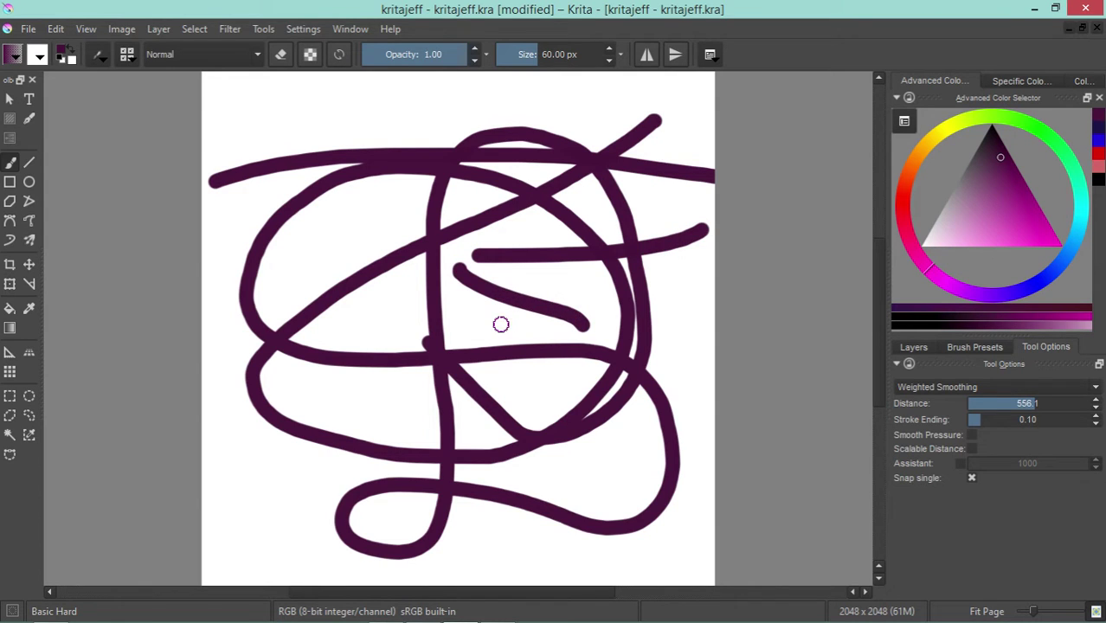
pyautogui.moveTo(499, 322)
pyautogui.mouseDown()
pyautogui.moveTo(526, 561)
pyautogui.moveTo(638, 385)
pyautogui.moveTo(612, 258)
pyautogui.mouseUp()
pyautogui.moveTo(401, 189)
pyautogui.mouseDown()
pyautogui.moveTo(311, 291)
pyautogui.moveTo(296, 426)
pyautogui.mouseUp()
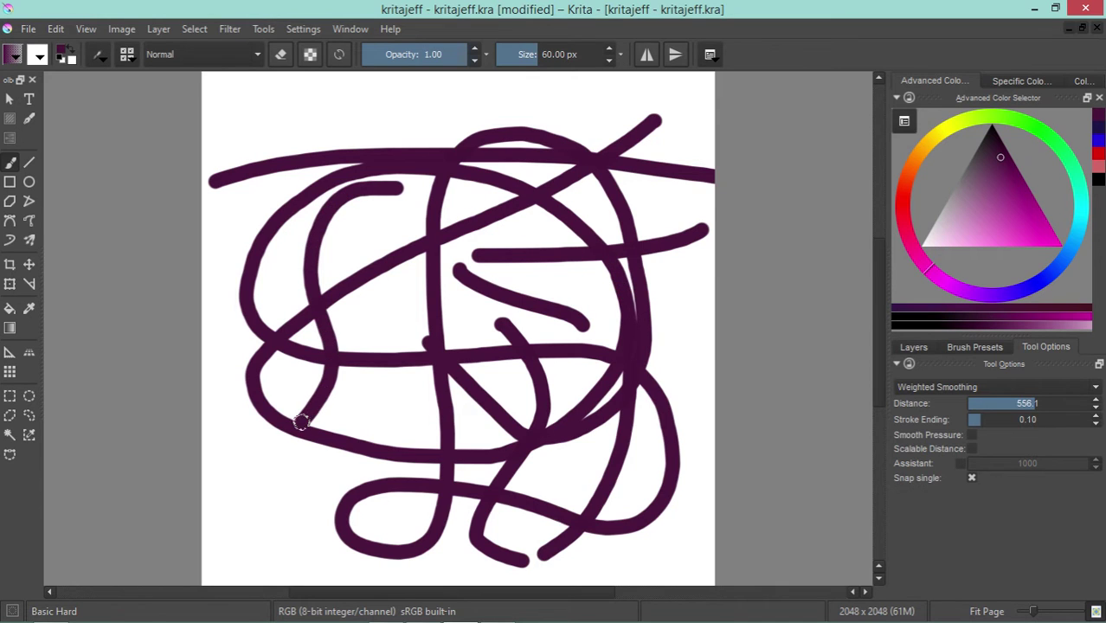
pyautogui.moveTo(243, 273)
pyautogui.mouseDown()
pyautogui.moveTo(232, 294)
pyautogui.moveTo(234, 485)
pyautogui.moveTo(277, 527)
pyautogui.moveTo(593, 432)
pyautogui.moveTo(534, 131)
pyautogui.moveTo(339, 79)
pyautogui.mouseUp()
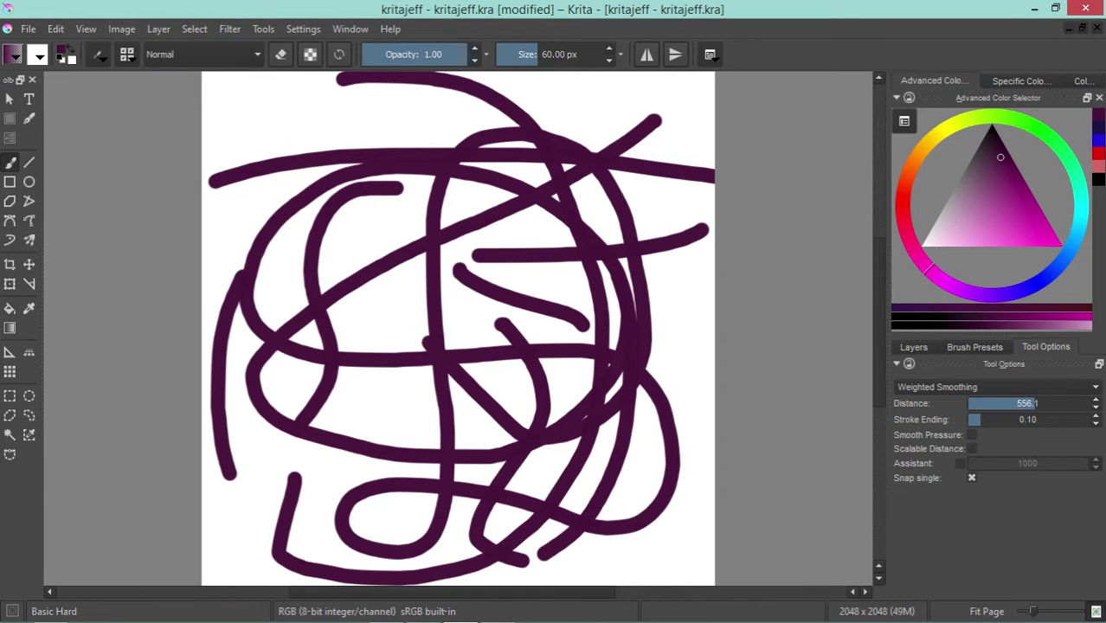
# Undo the test strokes and delete what remains, leaving the canvas blank
pyautogui.click(55, 29)
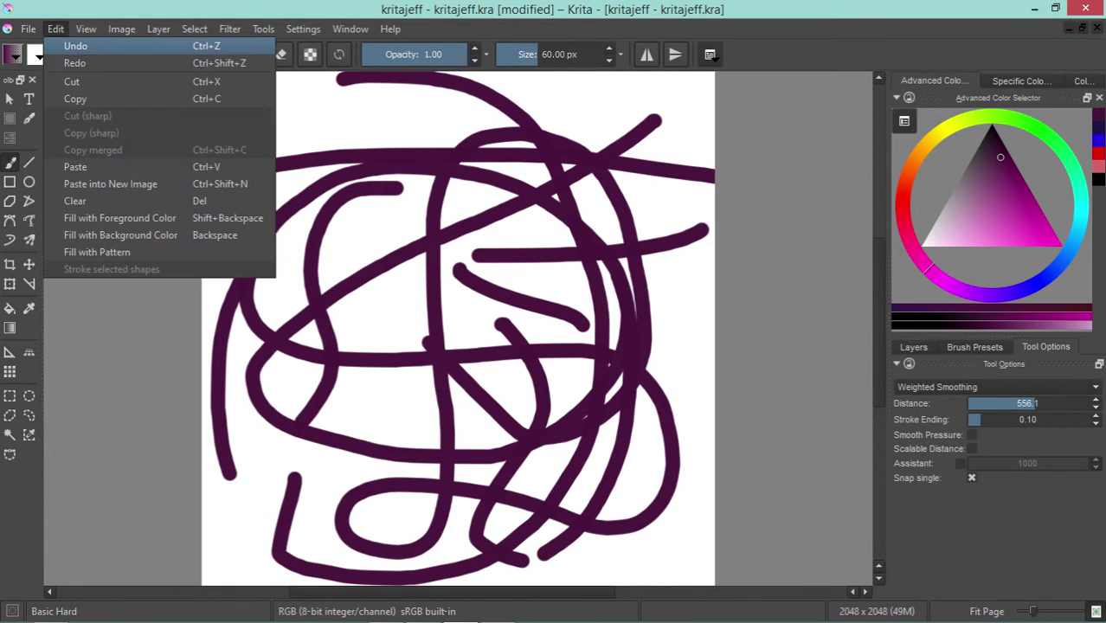
pyautogui.hotkey('ctrl', 'z')
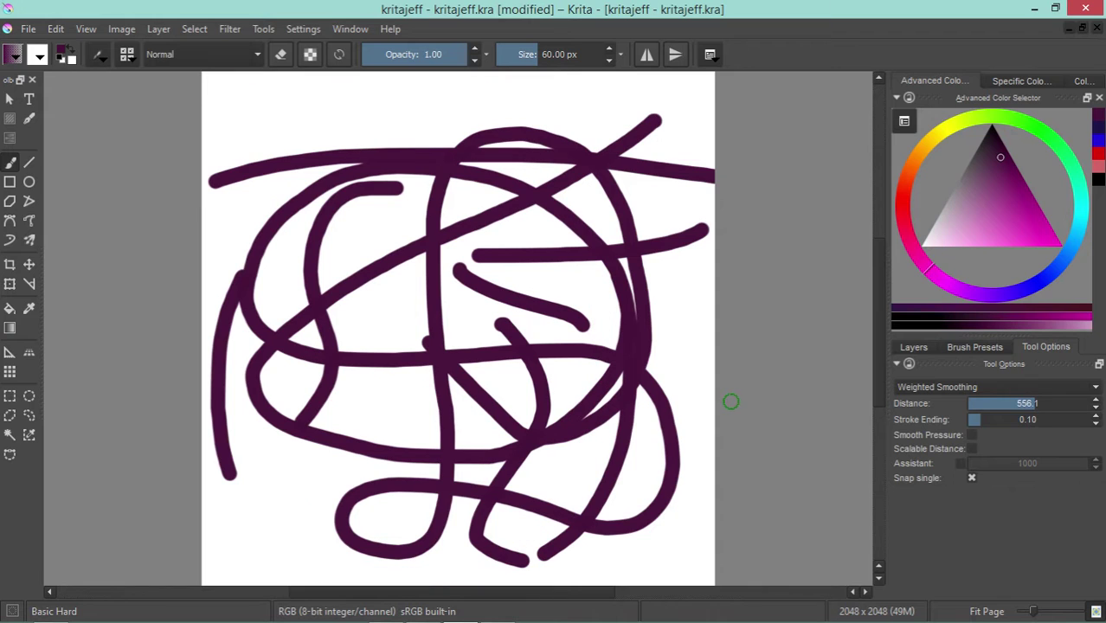
pyautogui.click(55, 29)
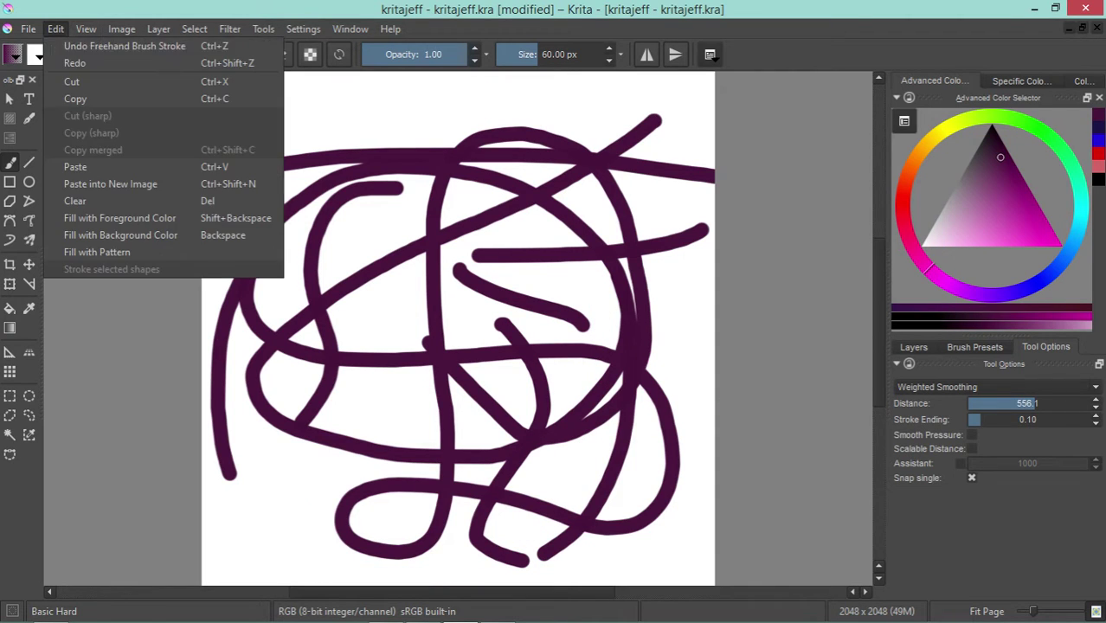
pyautogui.click(124, 45)
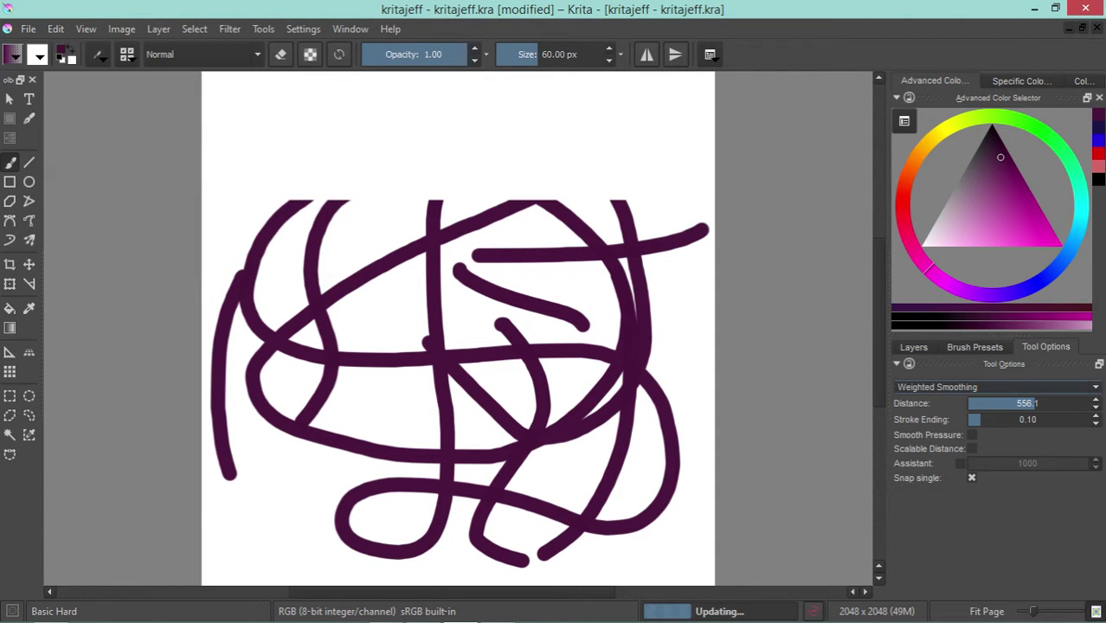
pyautogui.press('Delete')
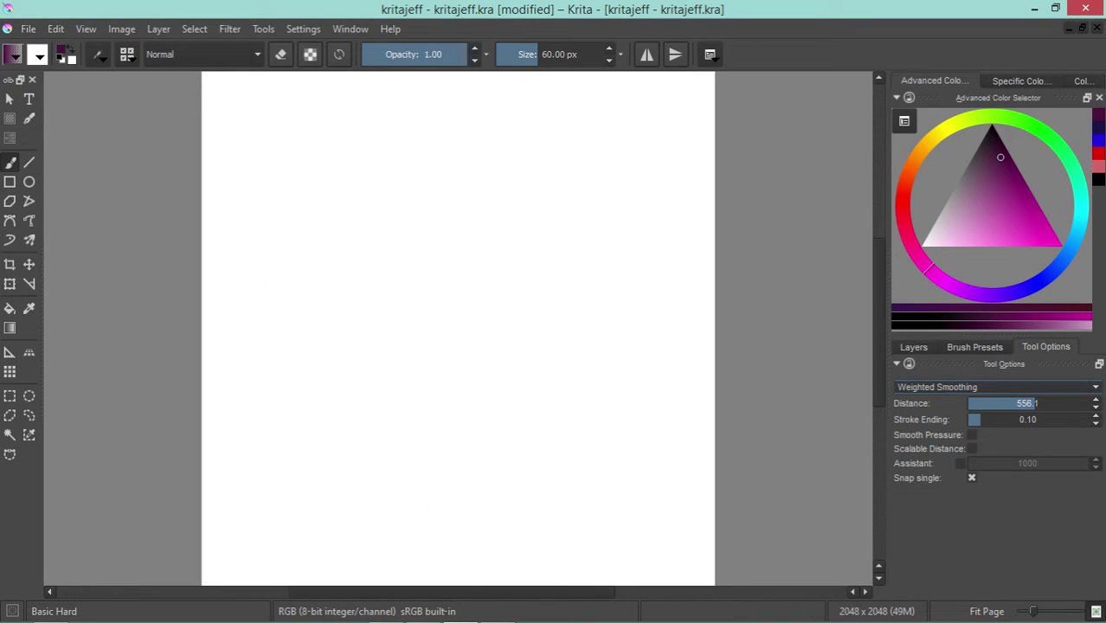
# Switch smoothing to Stabilizer, paint a wavy U-shaped test stroke, then raise distance to 576.6
pyautogui.click(995, 387)
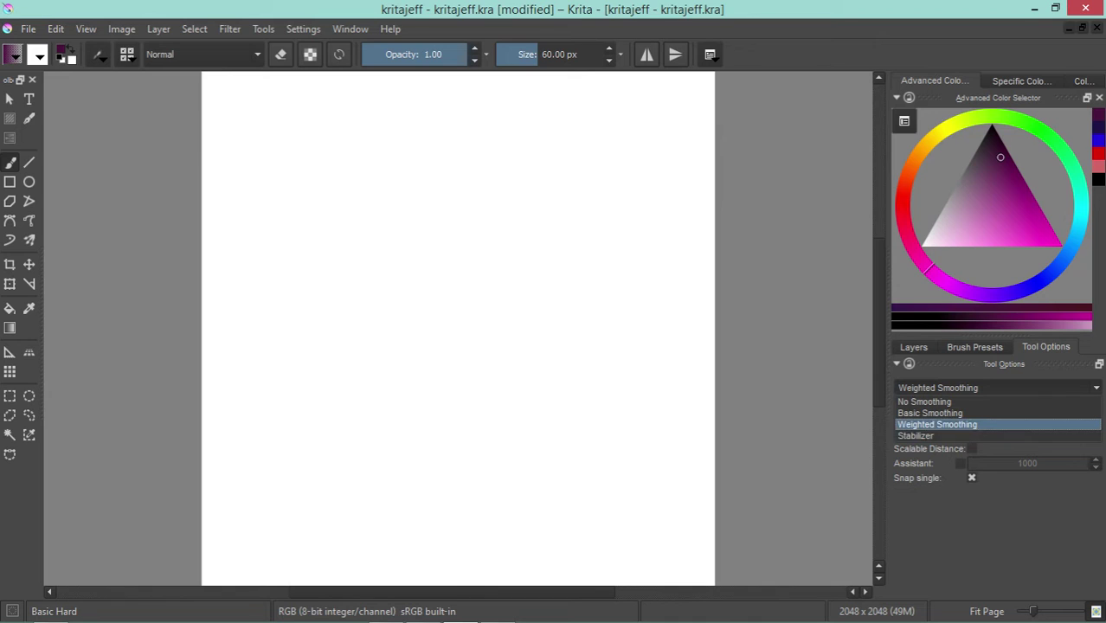
pyautogui.click(917, 436)
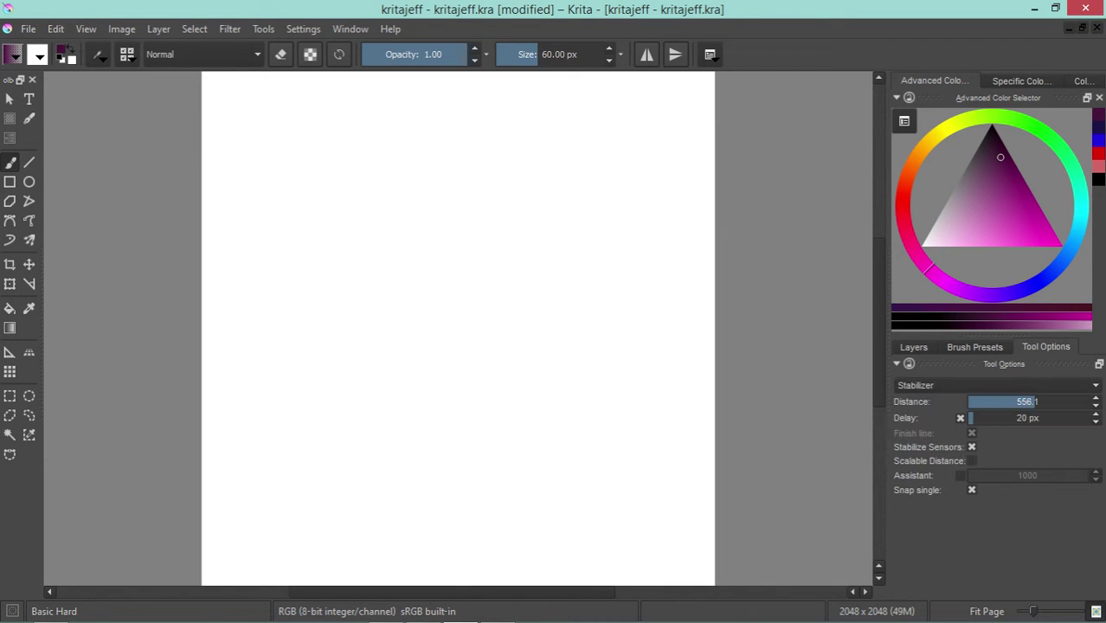
pyautogui.moveTo(1035, 401); pyautogui.dragTo(984, 401)
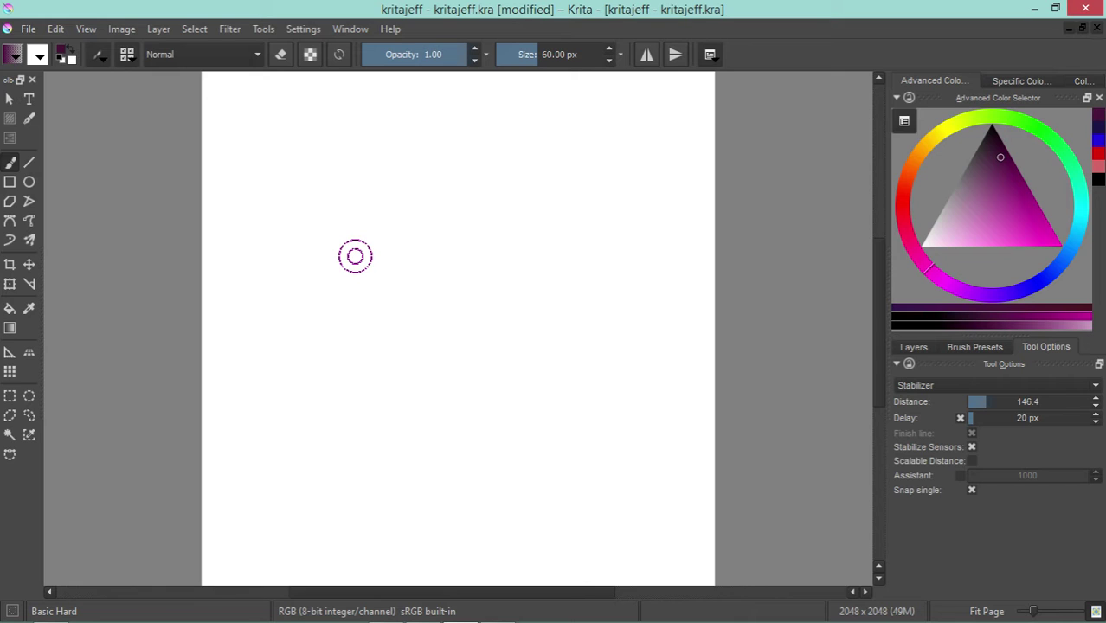
pyautogui.moveTo(355, 256)
pyautogui.mouseDown()
pyautogui.moveTo(420, 438)
pyautogui.moveTo(462, 474)
pyautogui.moveTo(489, 478)
pyautogui.moveTo(553, 449)
pyautogui.moveTo(571, 420)
pyautogui.moveTo(591, 242)
pyautogui.moveTo(632, 222)
pyautogui.moveTo(657, 232)
pyautogui.moveTo(671, 254)
pyautogui.moveTo(647, 410)
pyautogui.mouseUp()
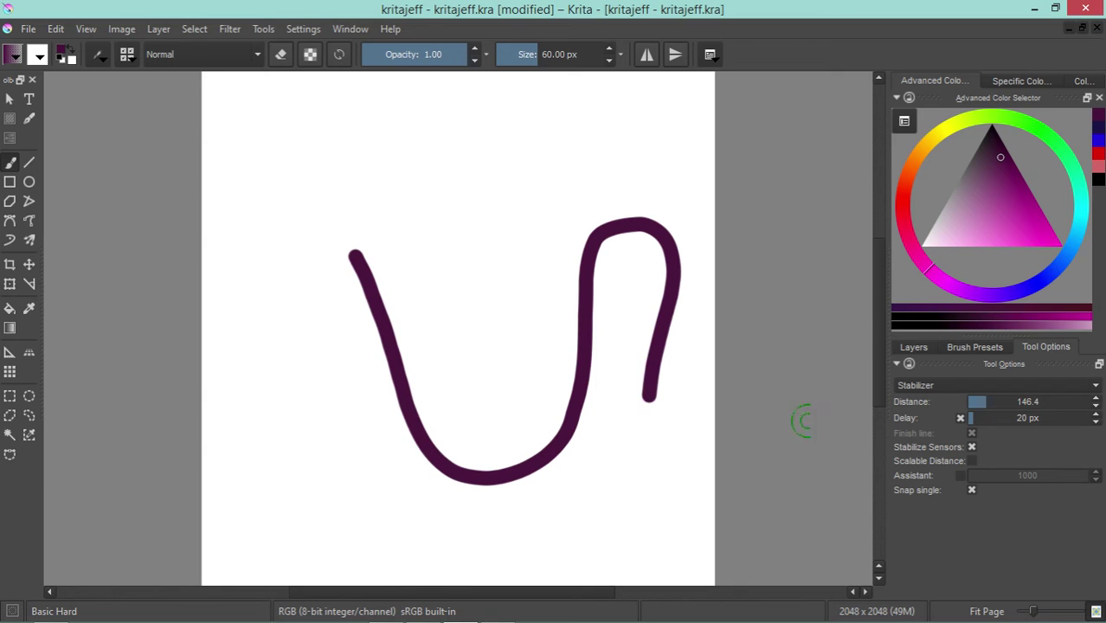
pyautogui.moveTo(985, 402); pyautogui.dragTo(1039, 402)
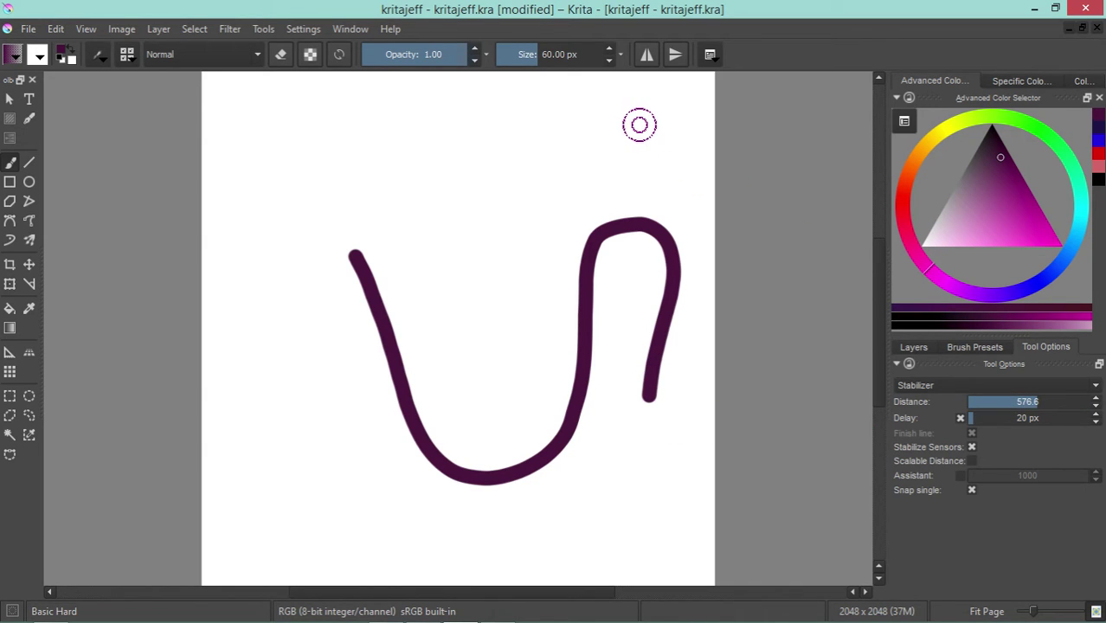
# Paint two more stabilized test strokes across the top, then wipe the canvas with Edit > Clear
pyautogui.moveTo(639, 125)
pyautogui.mouseDown()
pyautogui.moveTo(321, 185)
pyautogui.moveTo(226, 316)
pyautogui.moveTo(333, 449)
pyautogui.moveTo(533, 405)
pyautogui.moveTo(491, 219)
pyautogui.moveTo(363, 121)
pyautogui.mouseUp()
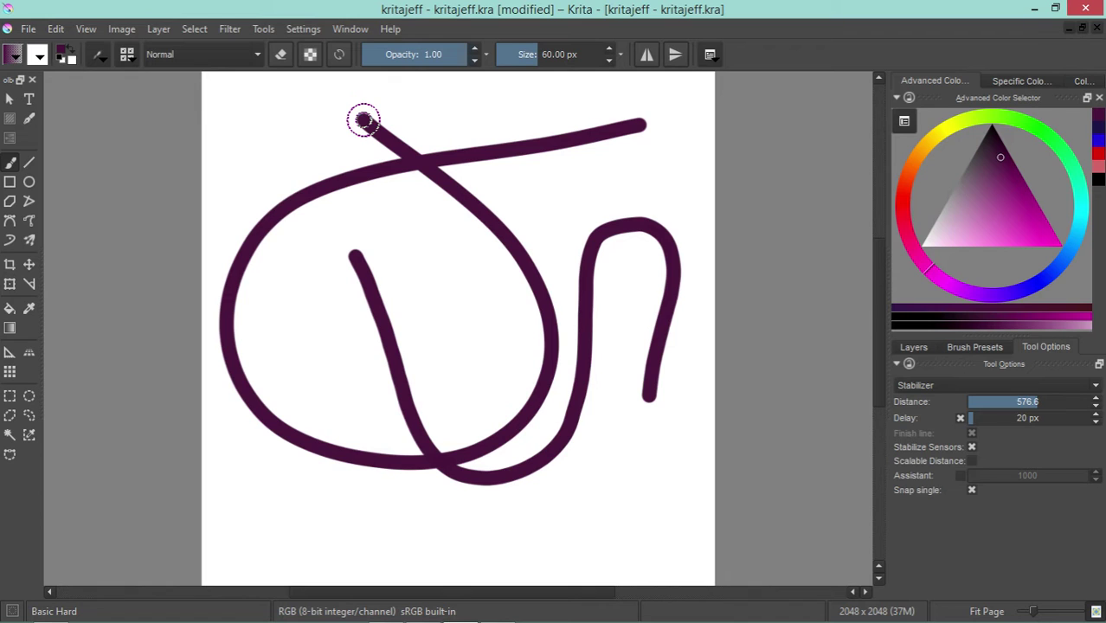
pyautogui.moveTo(363, 119)
pyautogui.mouseDown()
pyautogui.moveTo(428, 316)
pyautogui.moveTo(497, 417)
pyautogui.moveTo(627, 537)
pyautogui.moveTo(642, 467)
pyautogui.moveTo(564, 160)
pyautogui.moveTo(524, 91)
pyautogui.moveTo(491, 84)
pyautogui.moveTo(301, 148)
pyautogui.moveTo(246, 213)
pyautogui.moveTo(246, 227)
pyautogui.moveTo(462, 554)
pyautogui.moveTo(558, 101)
pyautogui.moveTo(212, 229)
pyautogui.moveTo(662, 355)
pyautogui.moveTo(229, 434)
pyautogui.moveTo(671, 563)
pyautogui.moveTo(711, 138)
pyautogui.mouseUp()
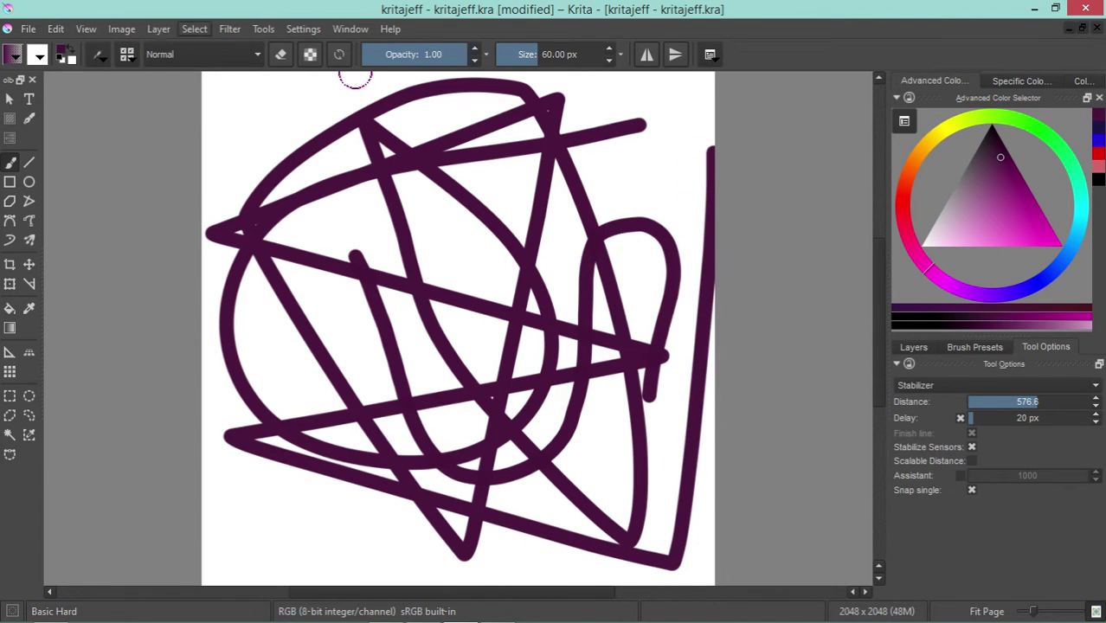
pyautogui.click(85, 28)
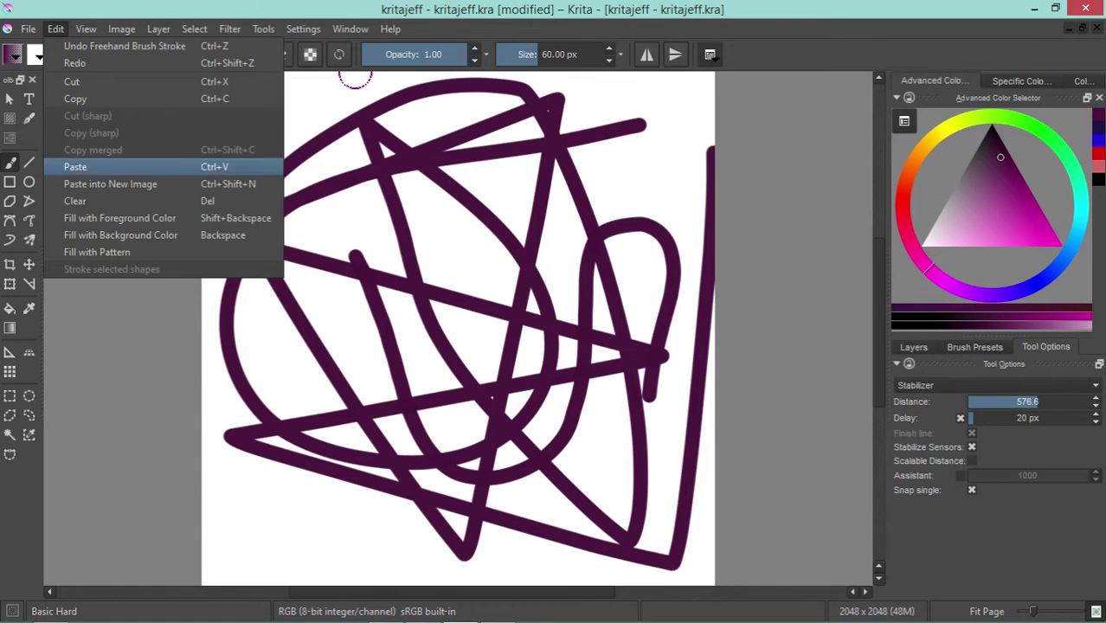
pyautogui.click(75, 201)
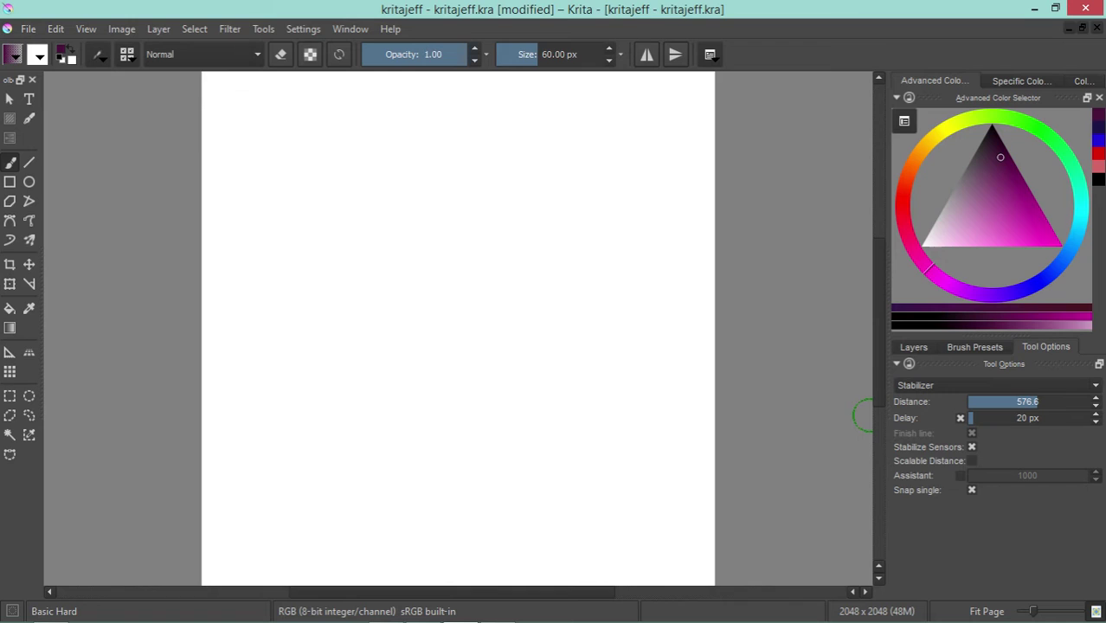
# Set stabilizer distance to 160 and delay to 143 px, draw a triangle, then lower delay to 51 px
pyautogui.write('160')
pyautogui.press('Return')
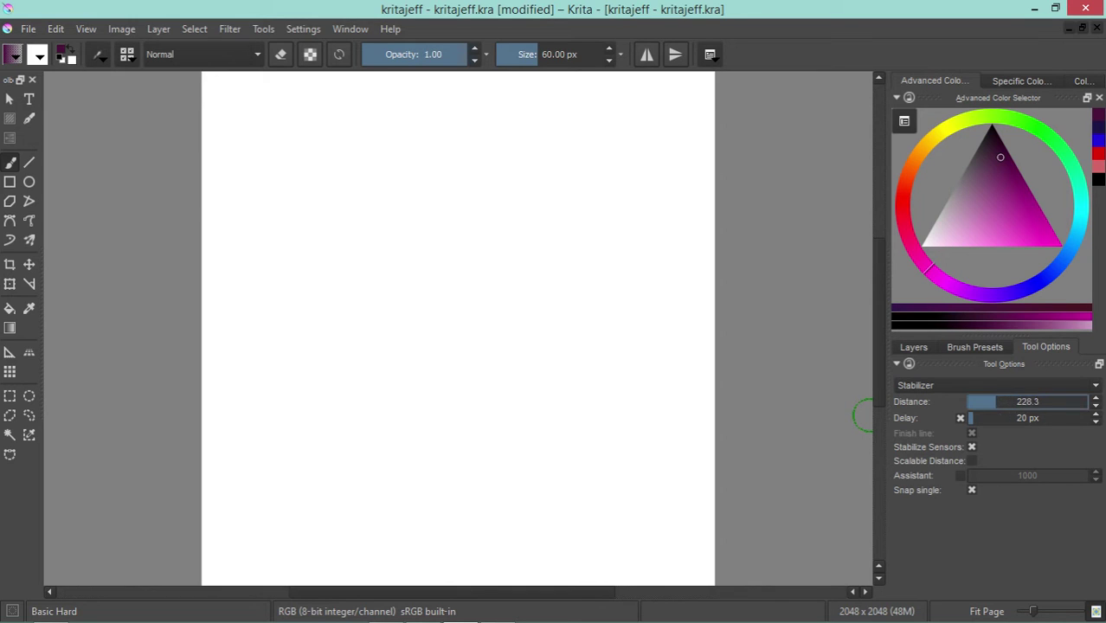
pyautogui.moveTo(971, 418); pyautogui.dragTo(1000, 418)
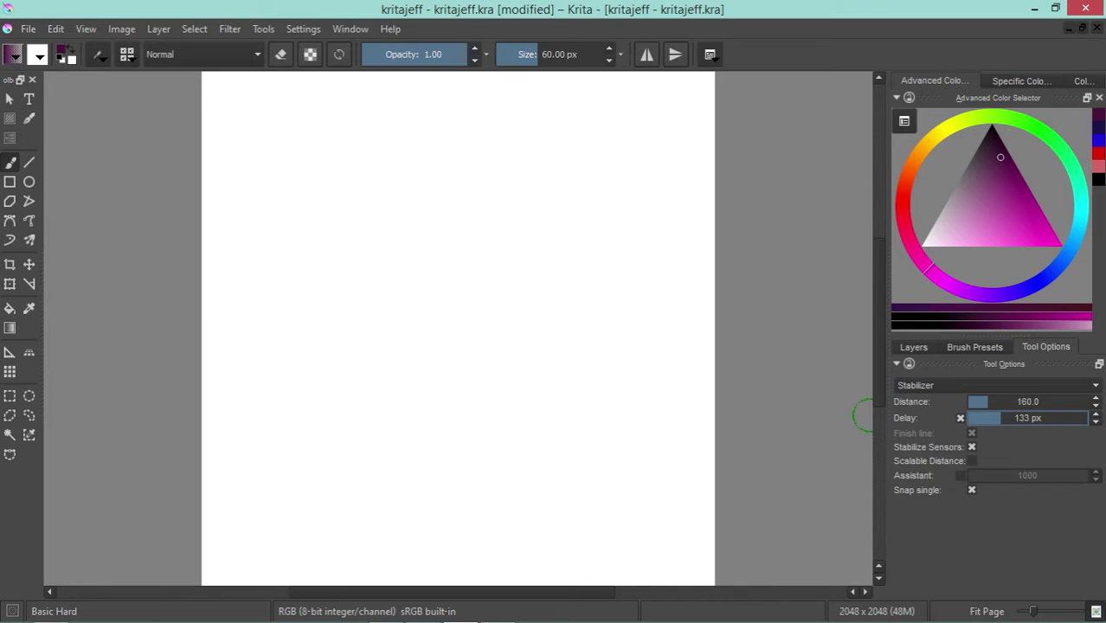
pyautogui.moveTo(1000, 418); pyautogui.dragTo(1008, 418)
pyautogui.write('143')
pyautogui.press('Return')
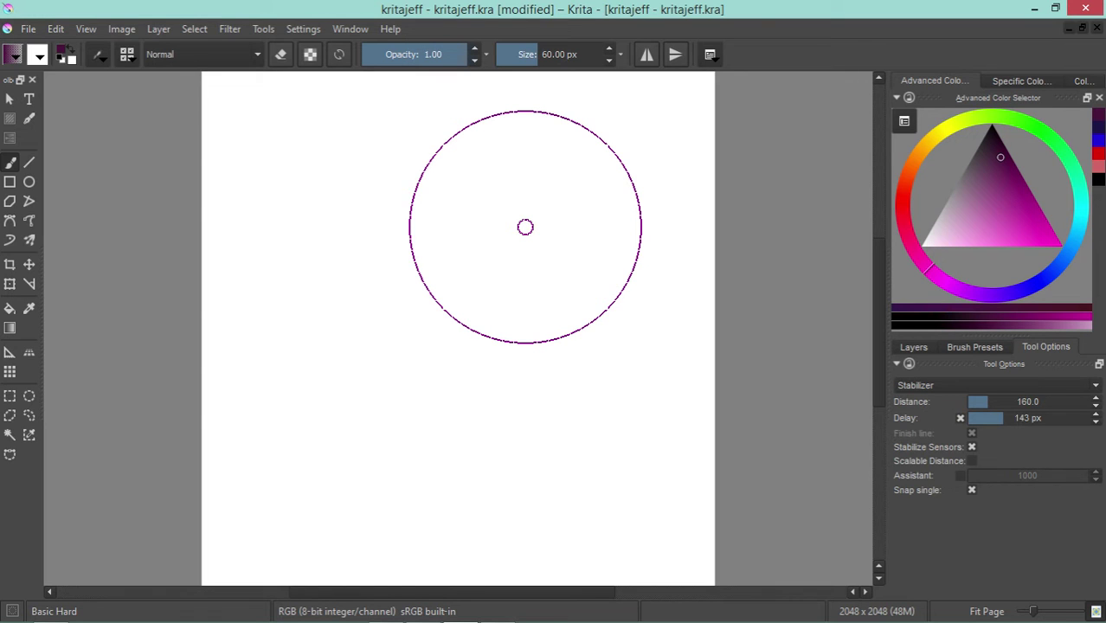
pyautogui.moveTo(525, 226)
pyautogui.mouseDown()
pyautogui.moveTo(364, 436)
pyautogui.moveTo(582, 447)
pyautogui.moveTo(605, 177)
pyautogui.moveTo(519, 236)
pyautogui.mouseUp()
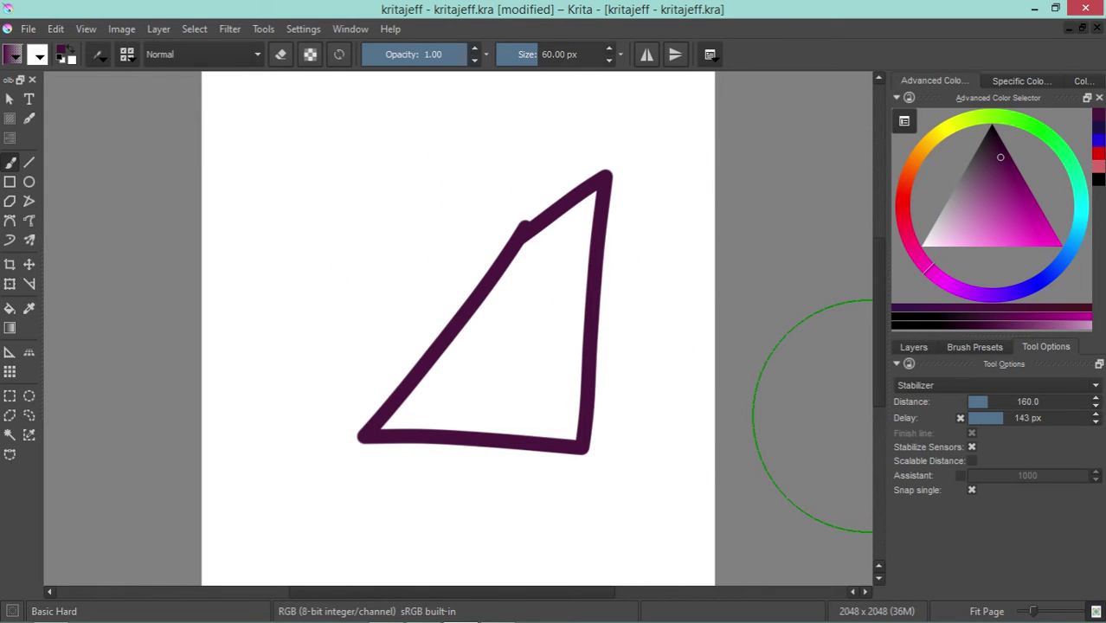
pyautogui.moveTo(1002, 418); pyautogui.dragTo(972, 418)
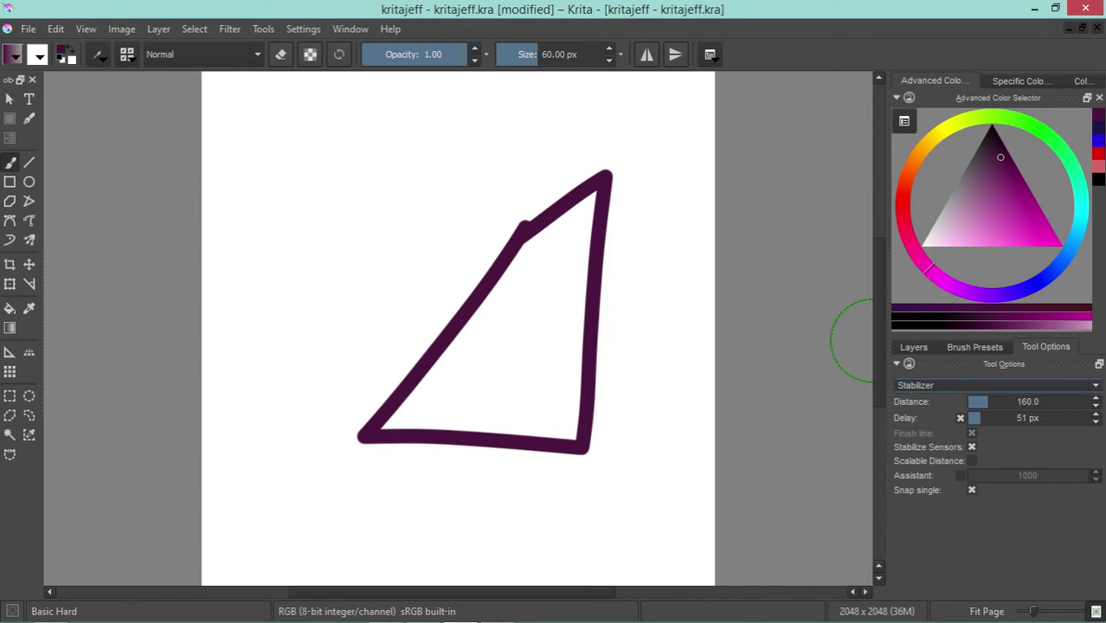
pyautogui.click(995, 385)
pyautogui.click(937, 422)
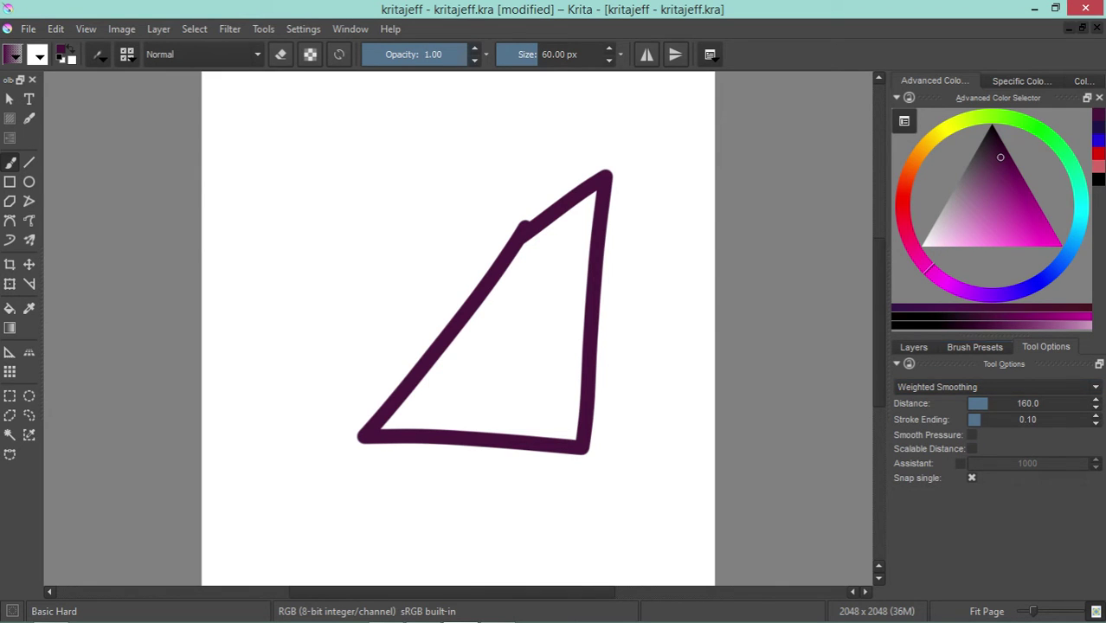
pyautogui.click(995, 386)
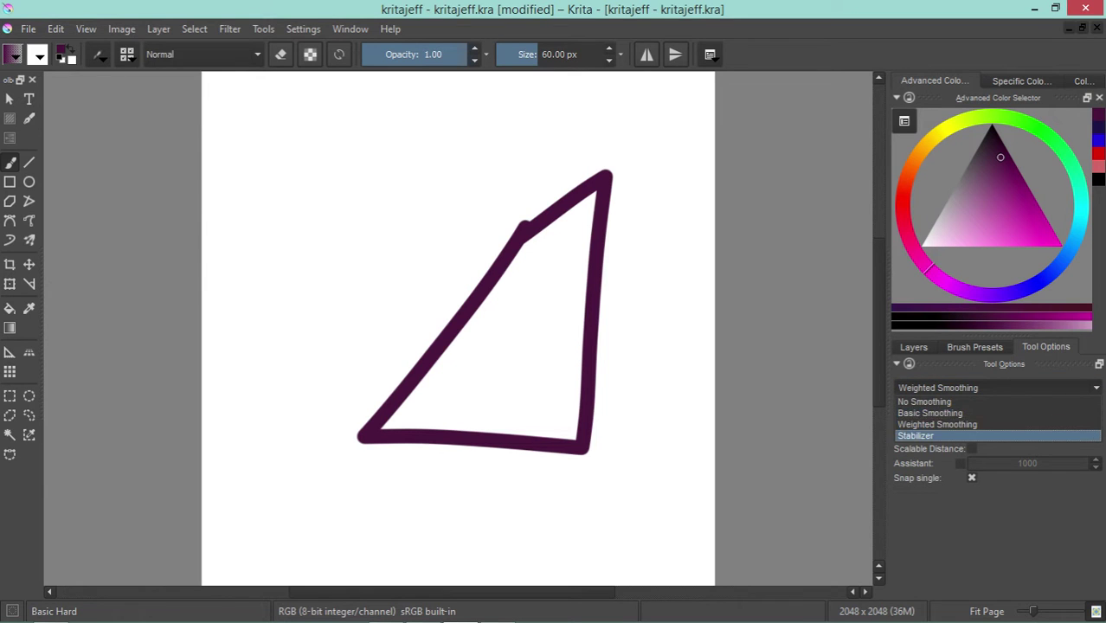
pyautogui.click(943, 433)
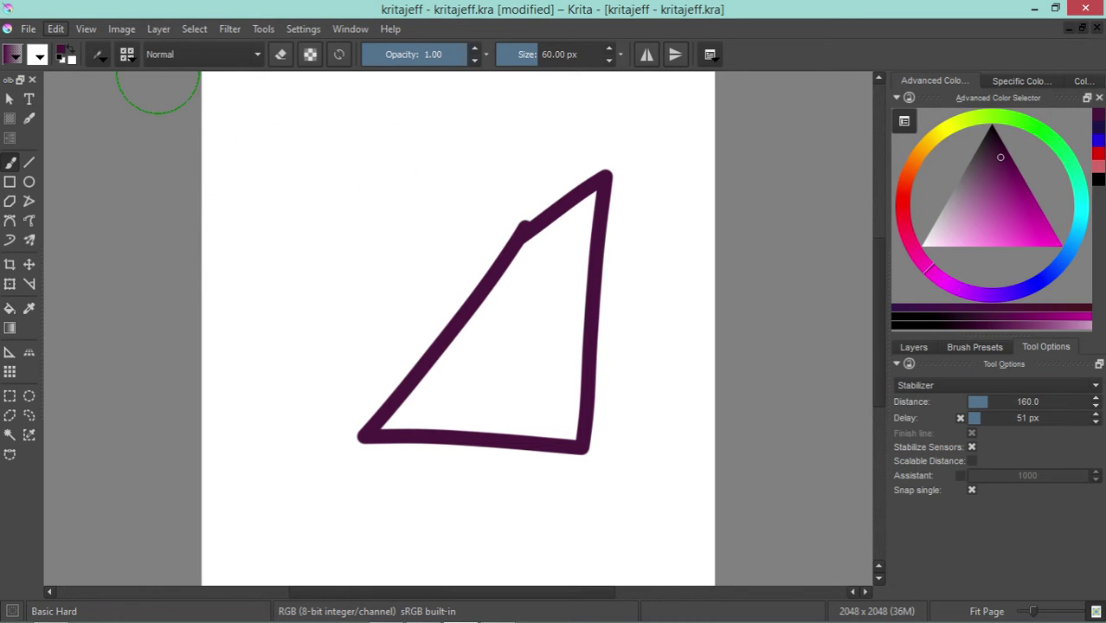
pyautogui.click(56, 29)
pyautogui.click(70, 202)
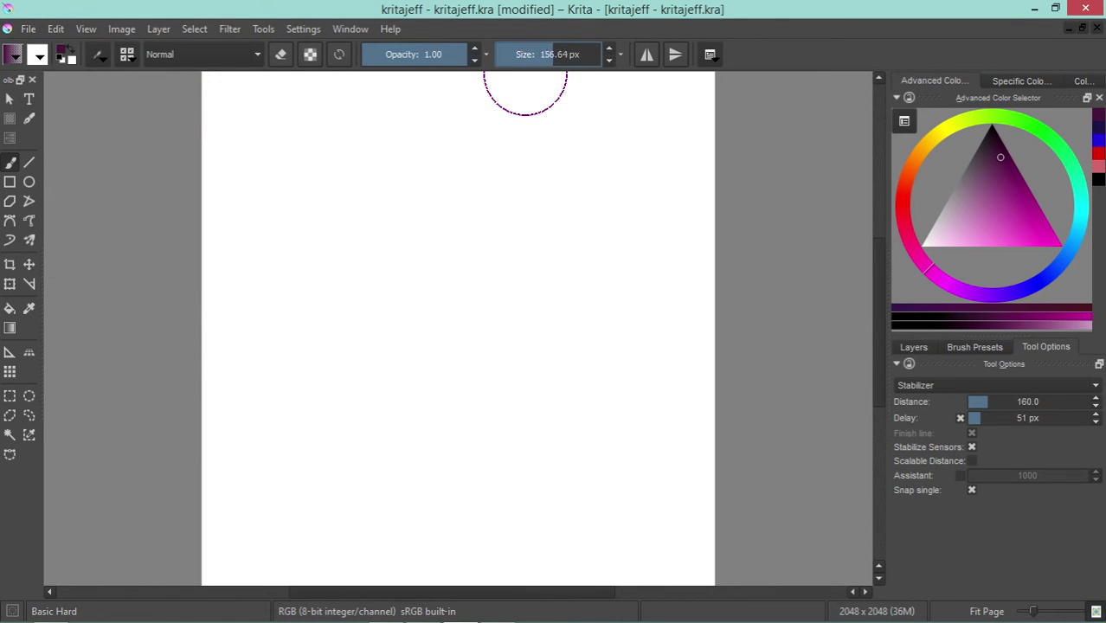
pyautogui.press(']')
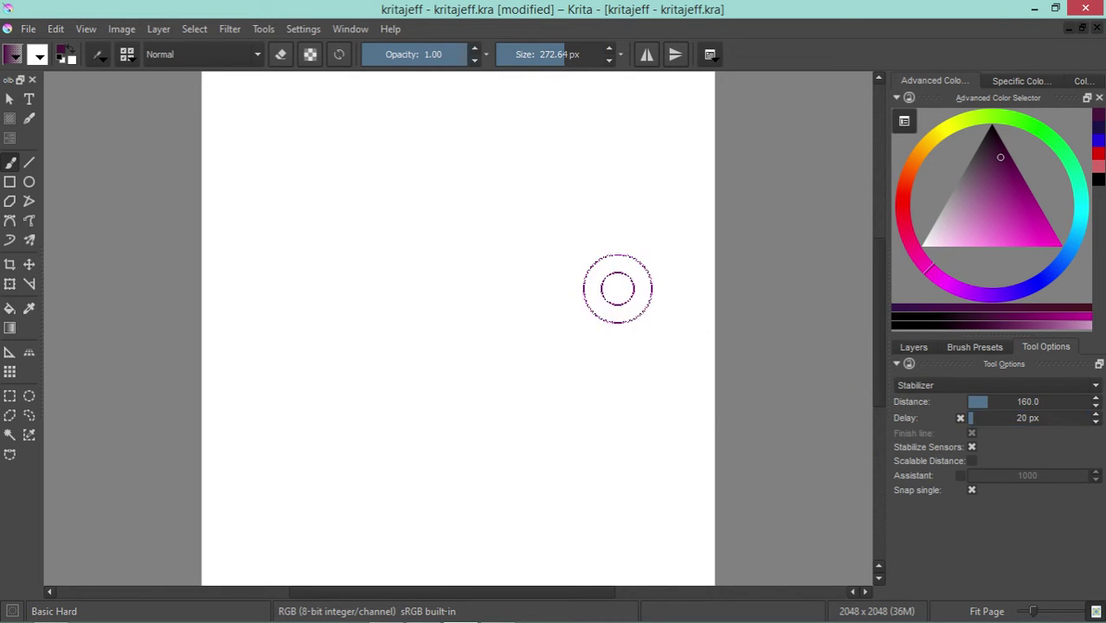
pyautogui.moveTo(584, 156); pyautogui.dragTo(571, 212)
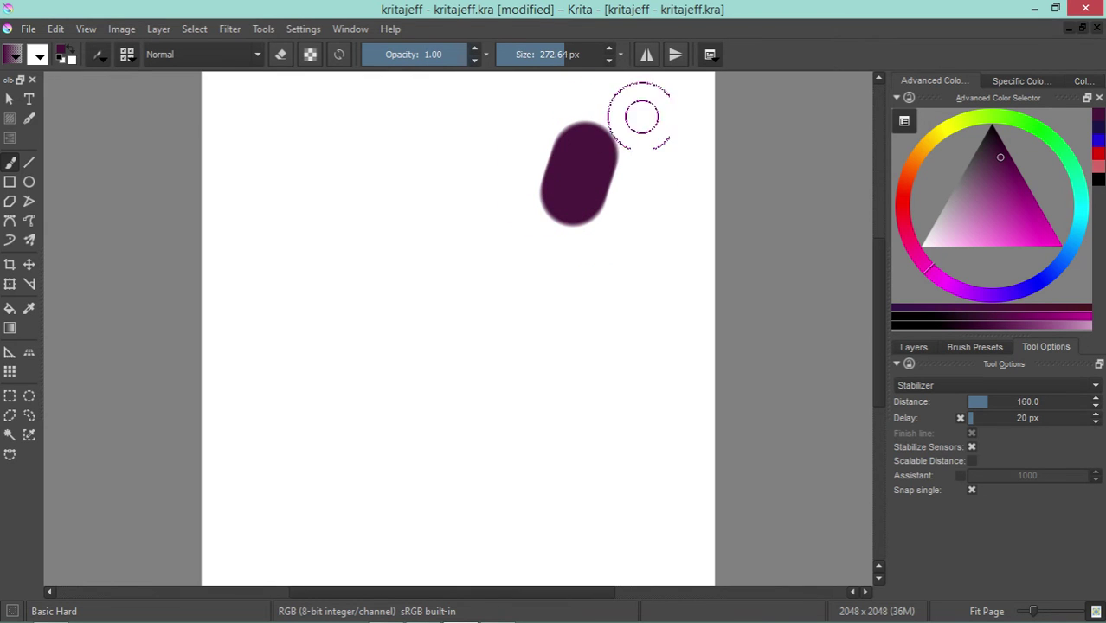
pyautogui.click(85, 29)
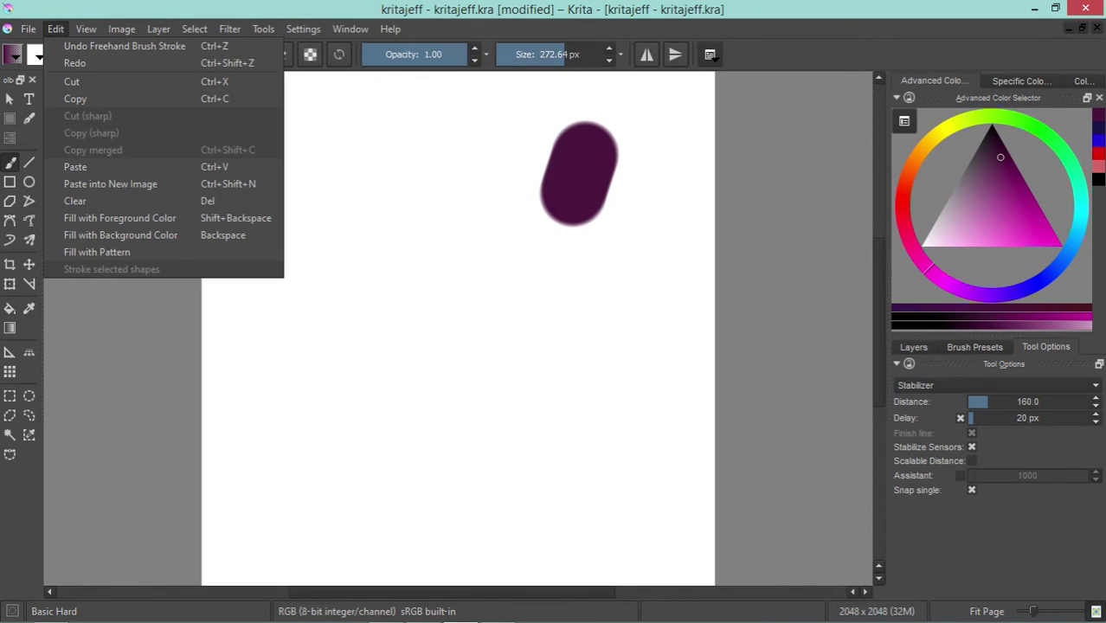
pyautogui.click(56, 29)
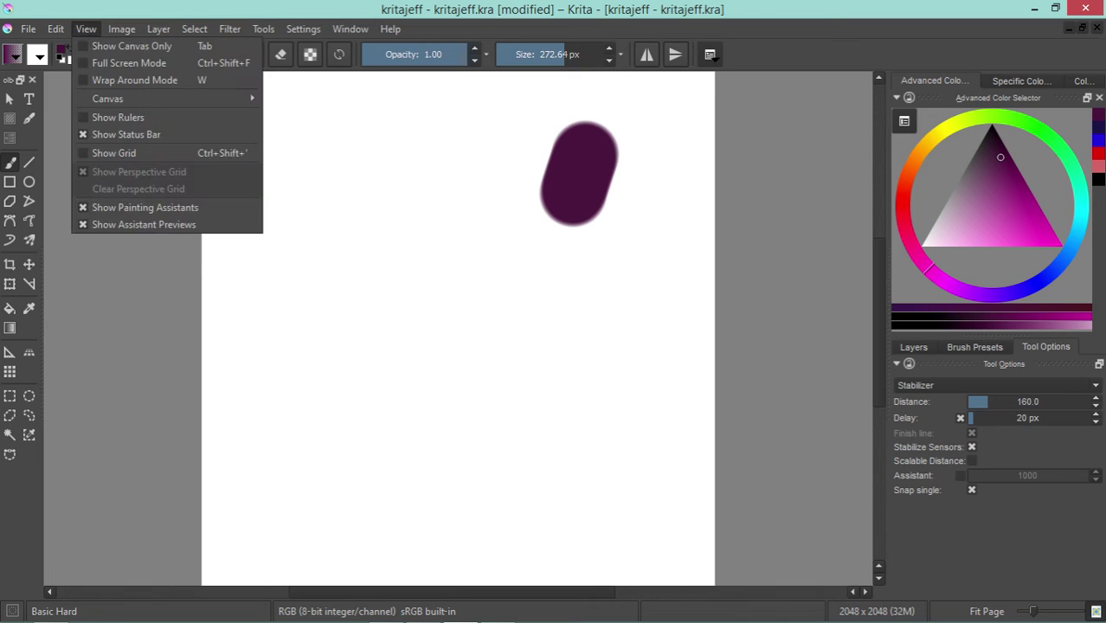
pyautogui.click(56, 29)
pyautogui.hotkey('ctrl', 'z')
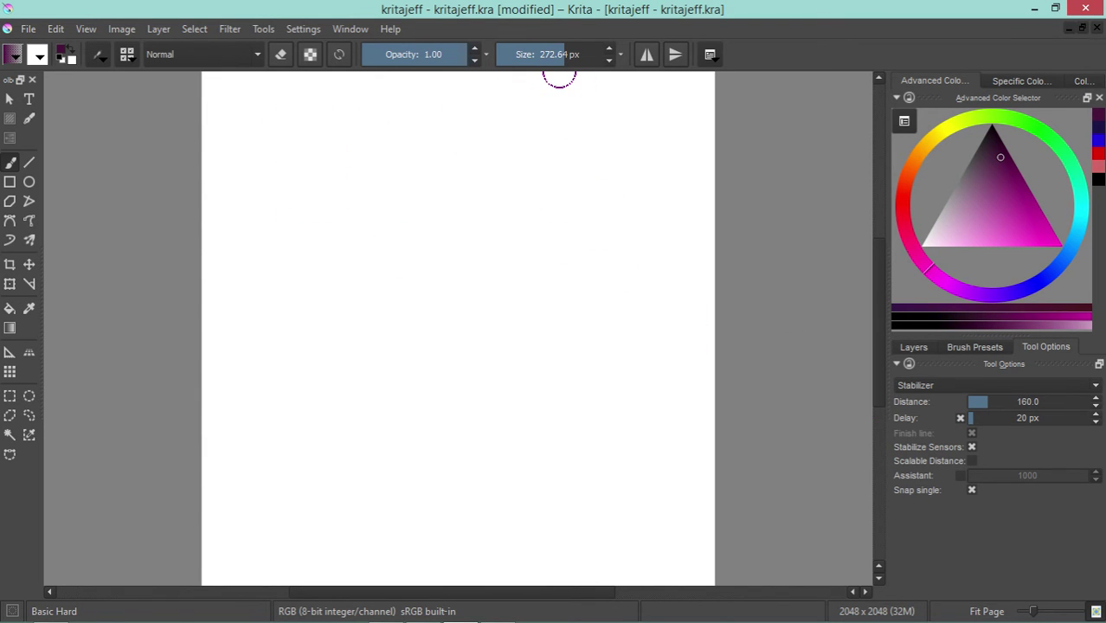
# Paint a thick purple bar and thin curve, then wide translucent strokes at 0.31 opacity, 143.41 px
pyautogui.moveTo(274, 150); pyautogui.dragTo(380, 152)
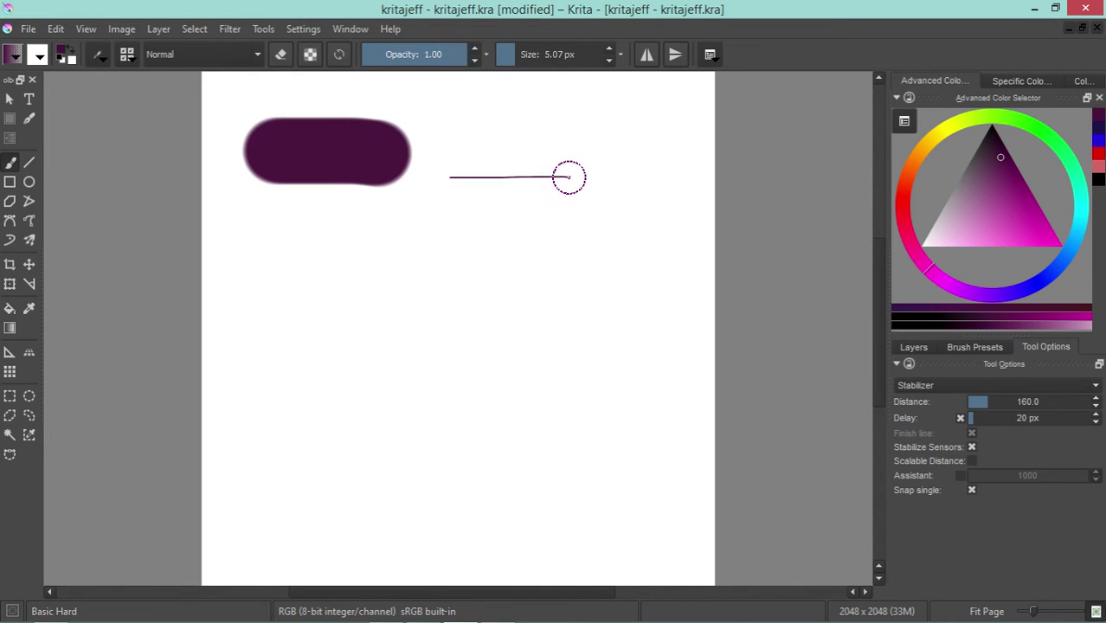
pyautogui.moveTo(534, 277); pyautogui.dragTo(466, 247)
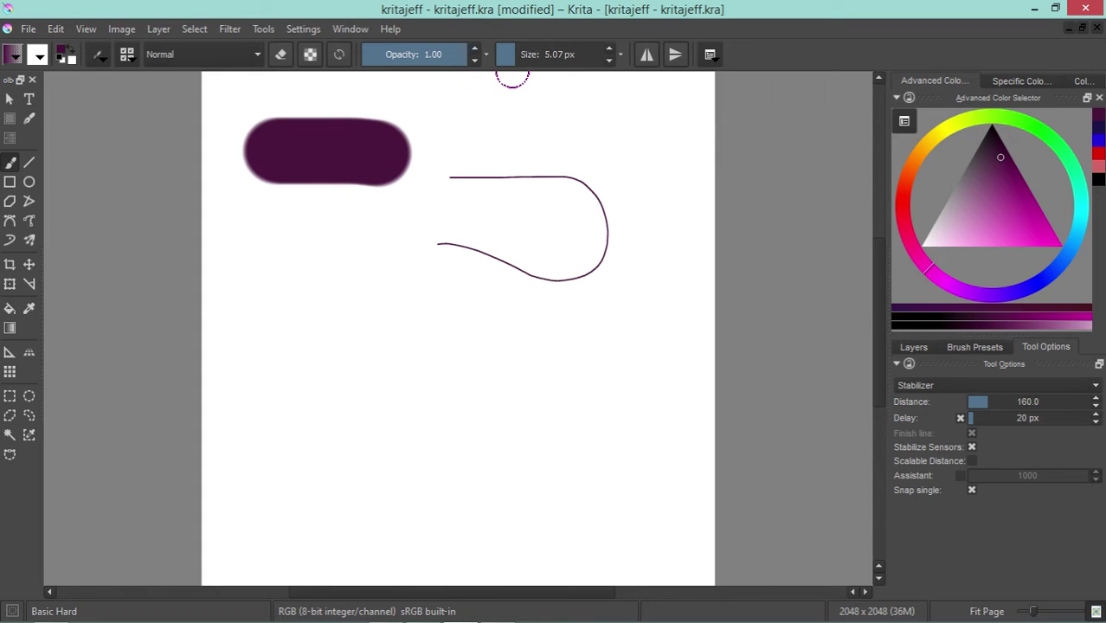
pyautogui.click(422, 53)
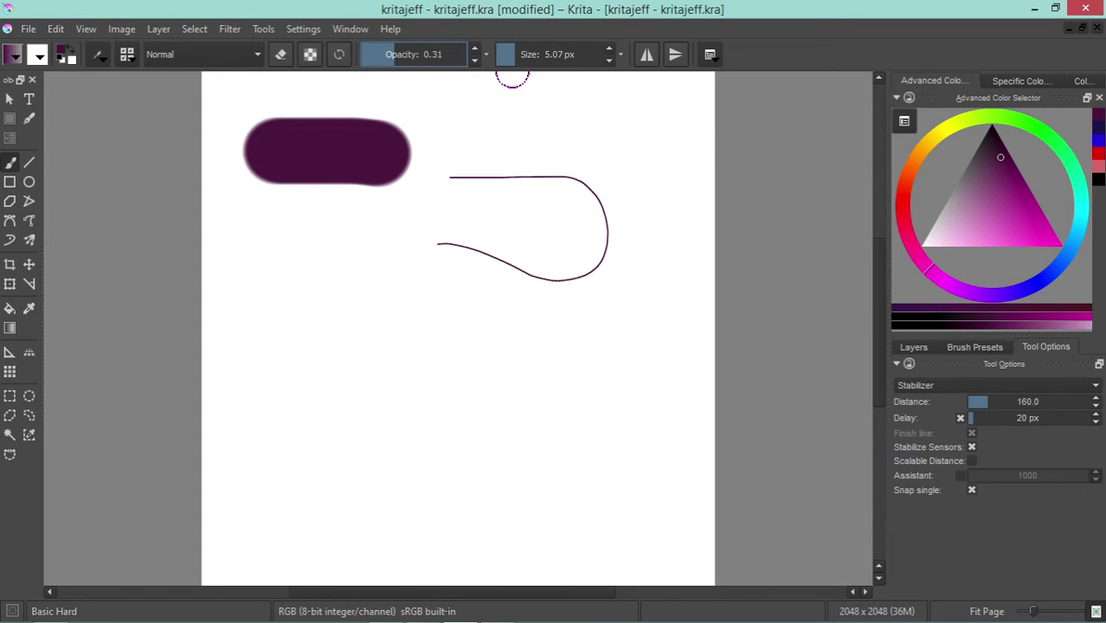
pyautogui.click(524, 54)
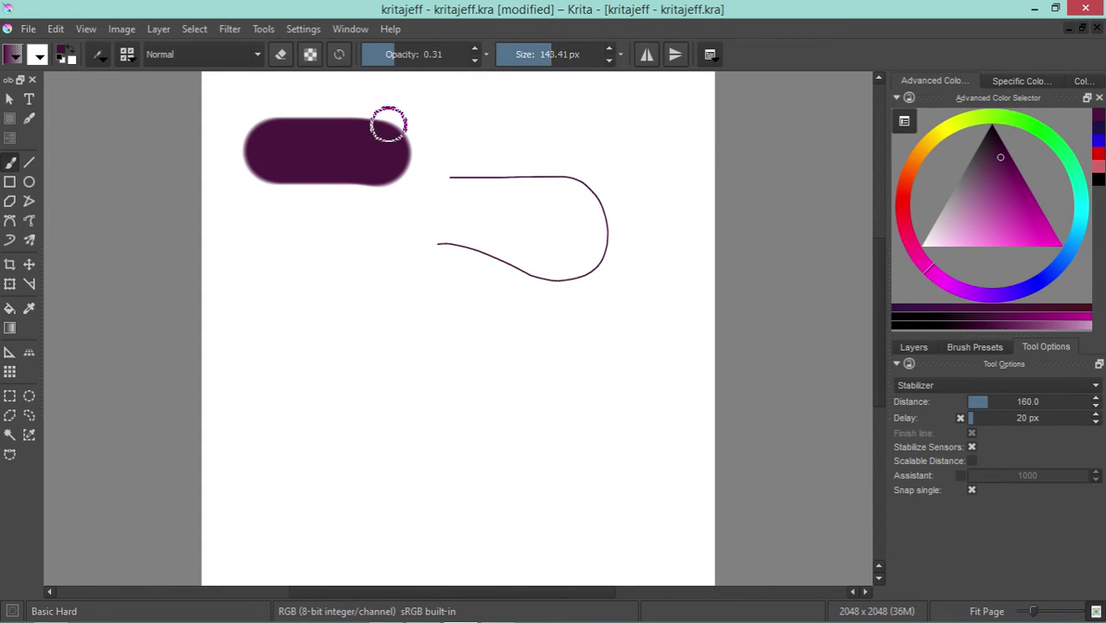
pyautogui.moveTo(316, 333)
pyautogui.mouseDown()
pyautogui.moveTo(635, 417)
pyautogui.moveTo(553, 348)
pyautogui.moveTo(428, 353)
pyautogui.moveTo(296, 321)
pyautogui.moveTo(329, 293)
pyautogui.moveTo(397, 412)
pyautogui.moveTo(496, 348)
pyautogui.moveTo(609, 338)
pyautogui.mouseUp()
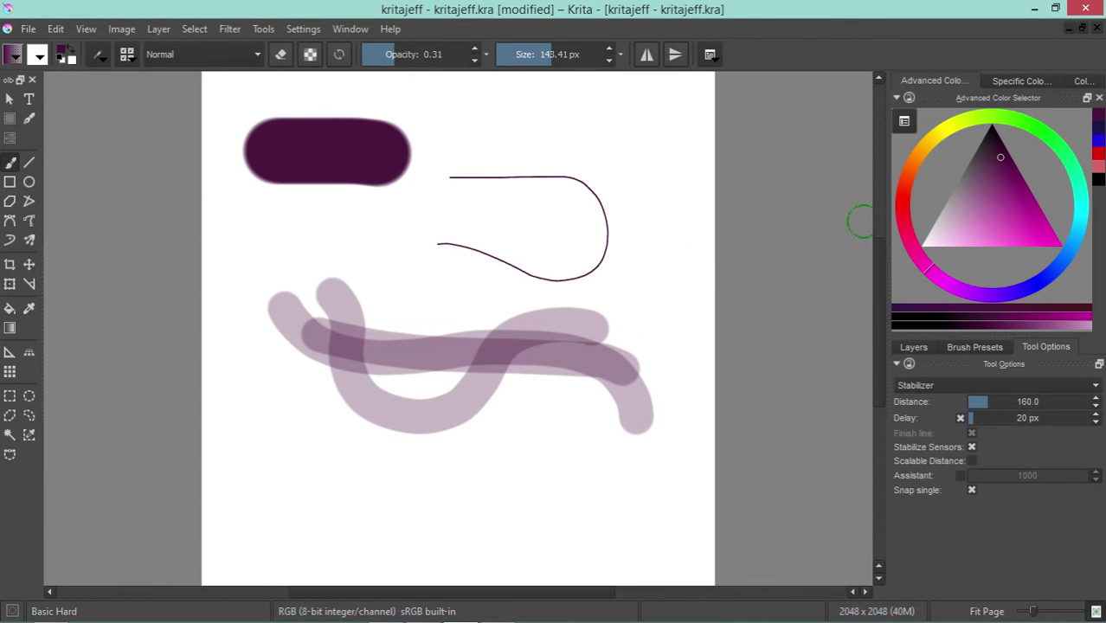
# Paint a light pink stroke along the curved line and restore opacity to 1.00
pyautogui.moveTo(996, 178); pyautogui.dragTo(983, 220)
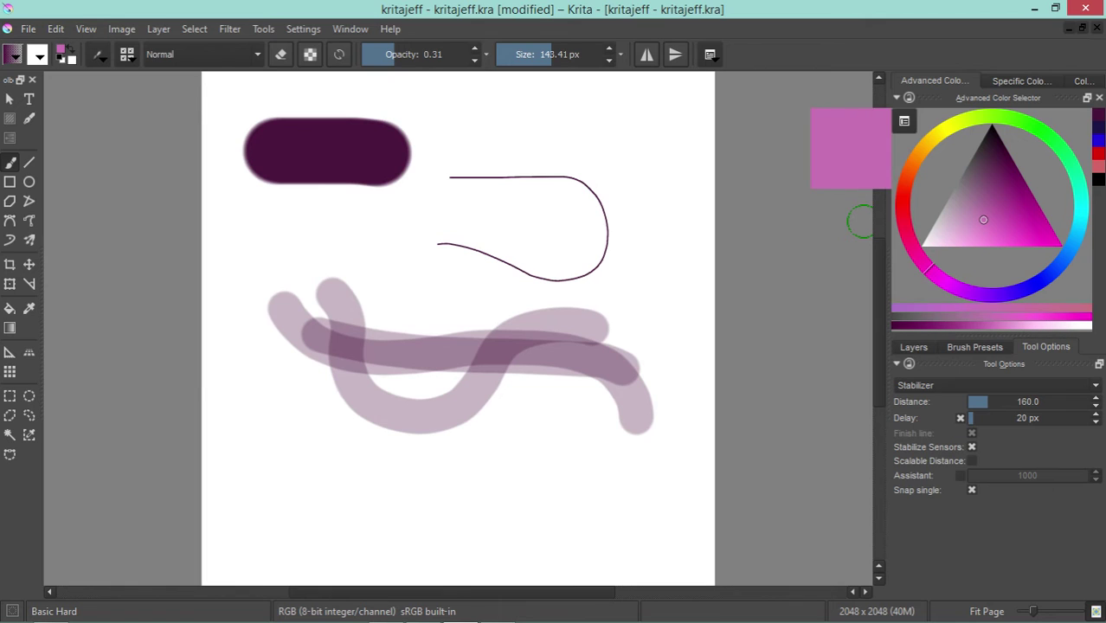
pyautogui.moveTo(569, 189); pyautogui.dragTo(578, 305)
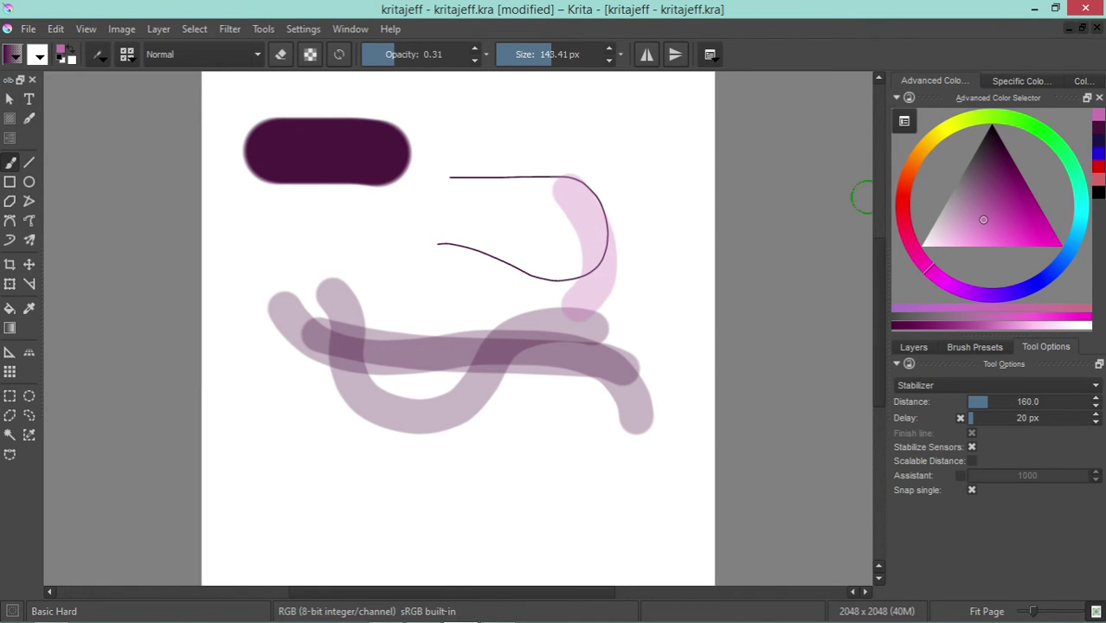
pyautogui.click(455, 54)
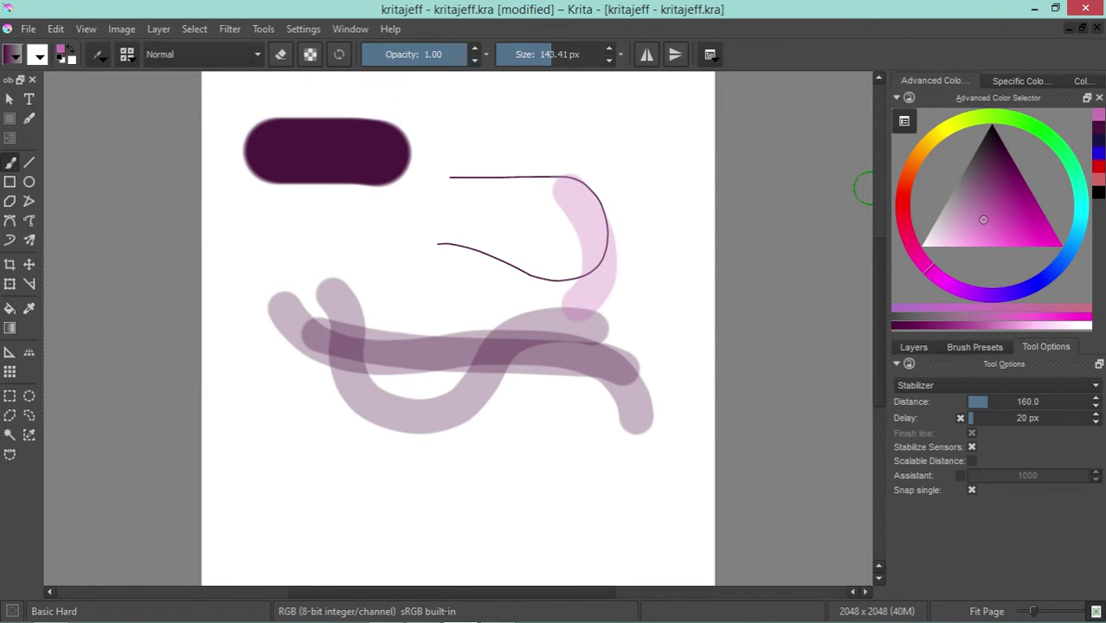
# Paint a thick light green looping stroke, then choose a darker green colour
pyautogui.moveTo(1038, 126); pyautogui.dragTo(1043, 130)
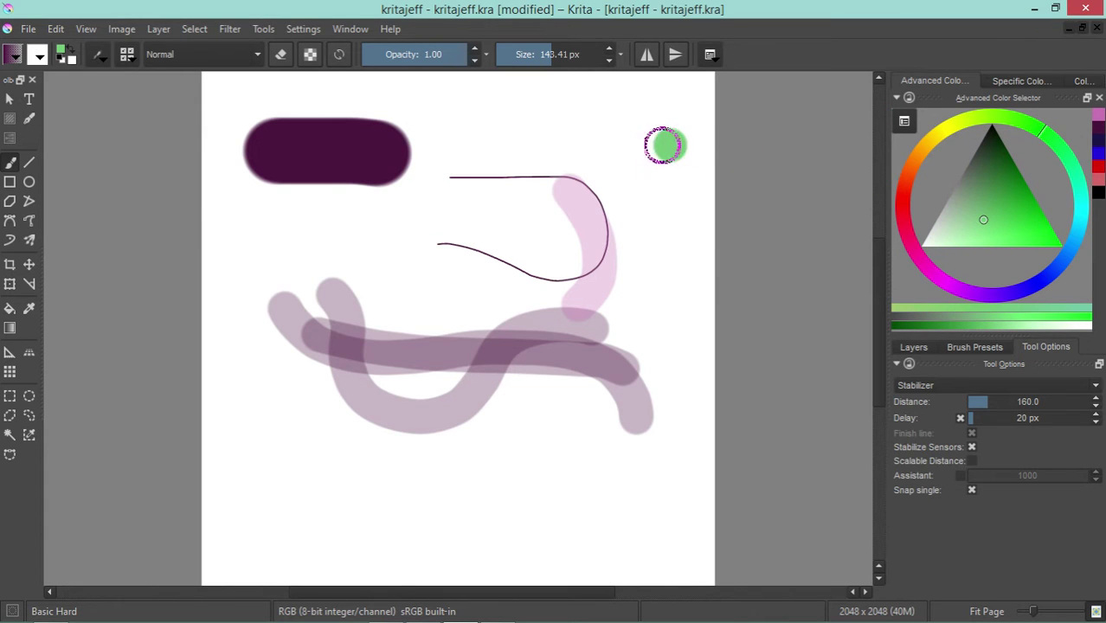
pyautogui.moveTo(665, 146)
pyautogui.mouseDown()
pyautogui.moveTo(556, 135)
pyautogui.moveTo(437, 237)
pyautogui.moveTo(279, 301)
pyautogui.moveTo(348, 225)
pyautogui.moveTo(547, 317)
pyautogui.mouseUp()
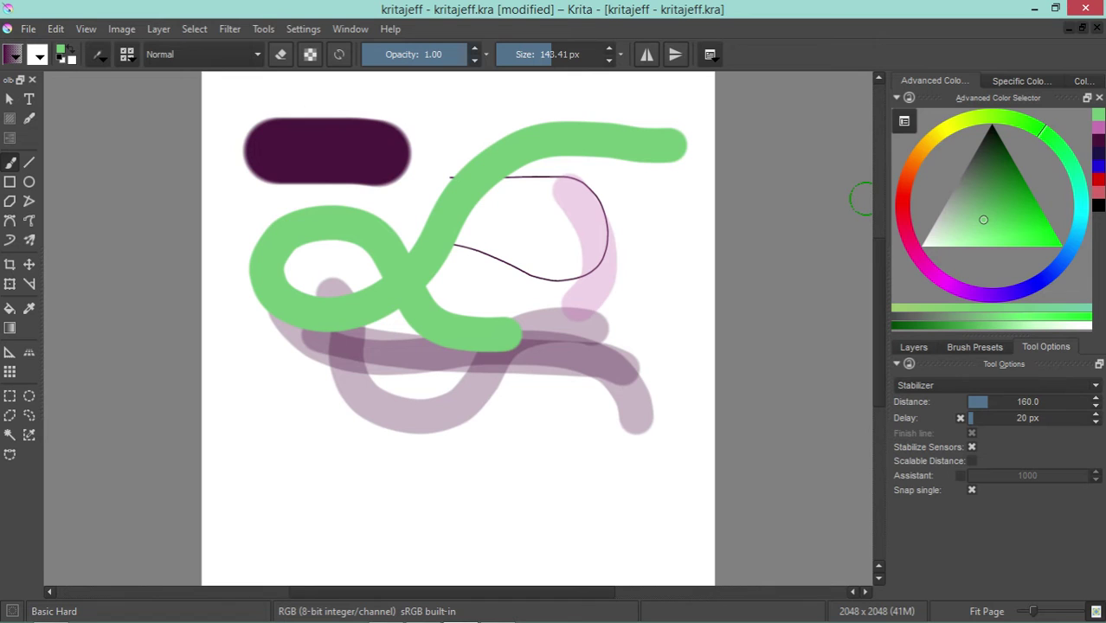
pyautogui.click(976, 220)
pyautogui.moveTo(963, 217)
pyautogui.mouseDown()
pyautogui.moveTo(985, 156)
pyautogui.moveTo(956, 210)
pyautogui.moveTo(971, 156)
pyautogui.moveTo(970, 181)
pyautogui.moveTo(975, 161)
pyautogui.moveTo(982, 182)
pyautogui.moveTo(991, 158)
pyautogui.moveTo(979, 228)
pyautogui.moveTo(1013, 229)
pyautogui.moveTo(984, 229)
pyautogui.moveTo(987, 143)
pyautogui.moveTo(967, 228)
pyautogui.moveTo(995, 203)
pyautogui.moveTo(957, 201)
pyautogui.moveTo(945, 228)
pyautogui.moveTo(966, 183)
pyautogui.moveTo(980, 191)
pyautogui.mouseUp()
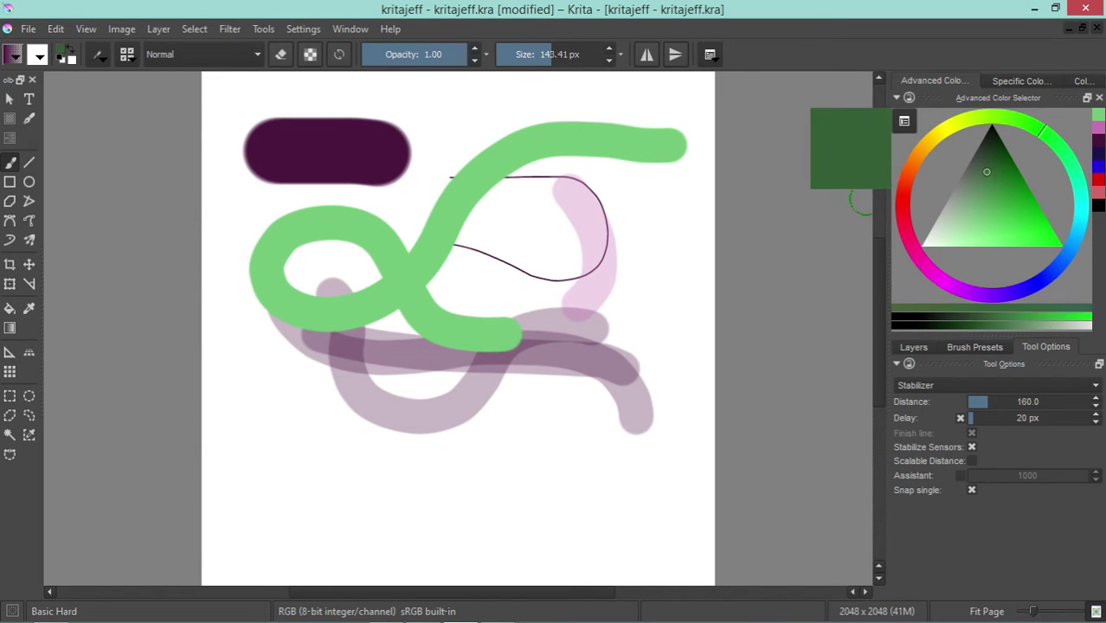
pyautogui.moveTo(970, 191); pyautogui.dragTo(994, 152)
# Paint thick dark green loops, erase a winding white path through them, and return to Normal mode
pyautogui.moveTo(648, 182)
pyautogui.mouseDown()
pyautogui.moveTo(667, 269)
pyautogui.moveTo(590, 383)
pyautogui.moveTo(488, 254)
pyautogui.moveTo(387, 156)
pyautogui.moveTo(284, 274)
pyautogui.moveTo(388, 338)
pyautogui.moveTo(363, 445)
pyautogui.moveTo(462, 518)
pyautogui.moveTo(603, 416)
pyautogui.moveTo(557, 185)
pyautogui.moveTo(562, 199)
pyautogui.mouseUp()
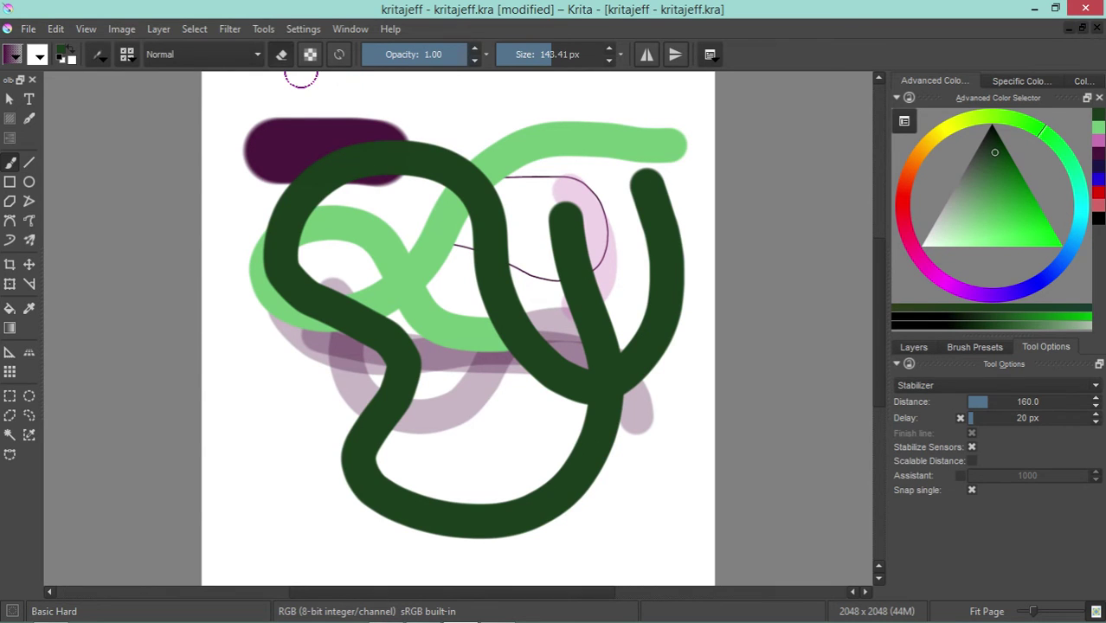
pyautogui.moveTo(346, 97)
pyautogui.mouseDown()
pyautogui.moveTo(348, 205)
pyautogui.moveTo(378, 330)
pyautogui.moveTo(435, 311)
pyautogui.moveTo(464, 333)
pyautogui.moveTo(476, 402)
pyautogui.moveTo(522, 411)
pyautogui.moveTo(541, 312)
pyautogui.mouseUp()
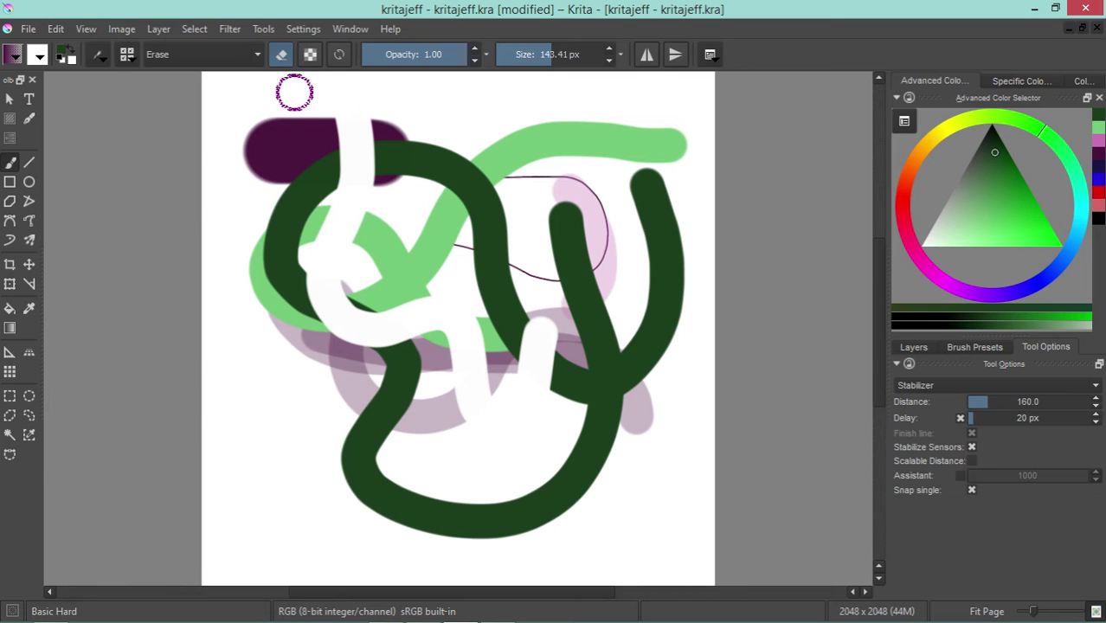
pyautogui.press('e')
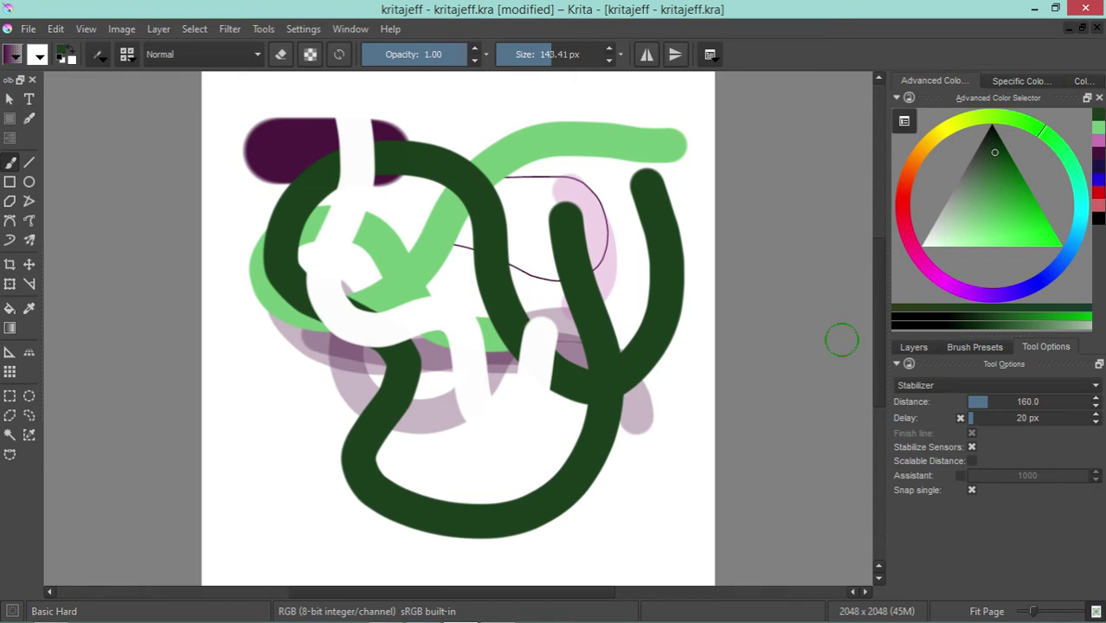
# Select the 3_Texture preset under the All tag and paint a textured green band down the centre
pyautogui.click(974, 346)
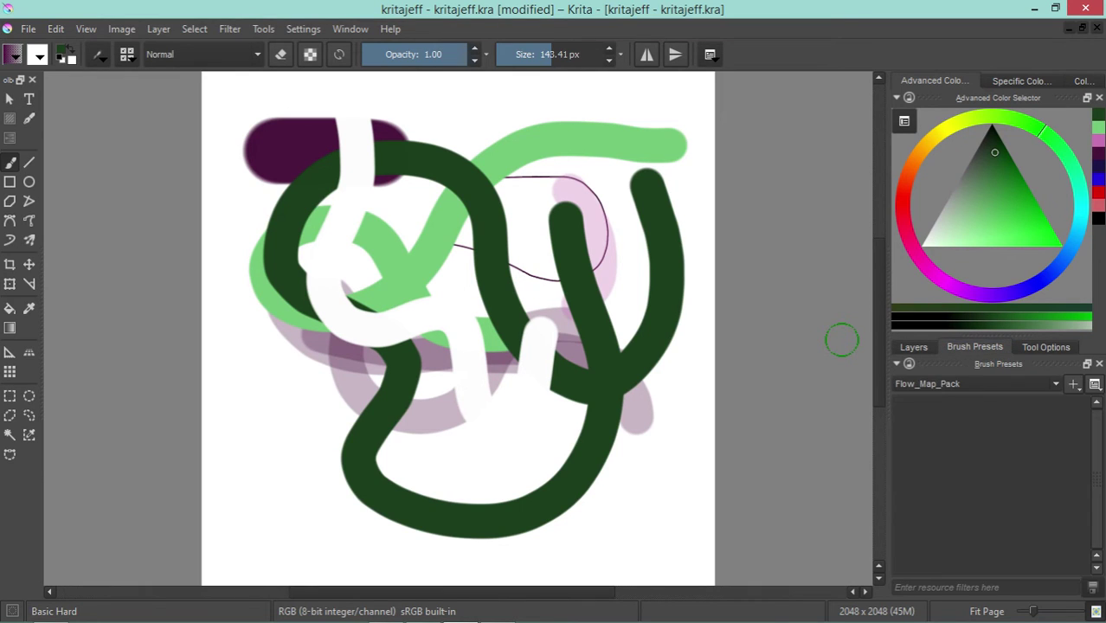
pyautogui.click(978, 383)
pyautogui.click(917, 398)
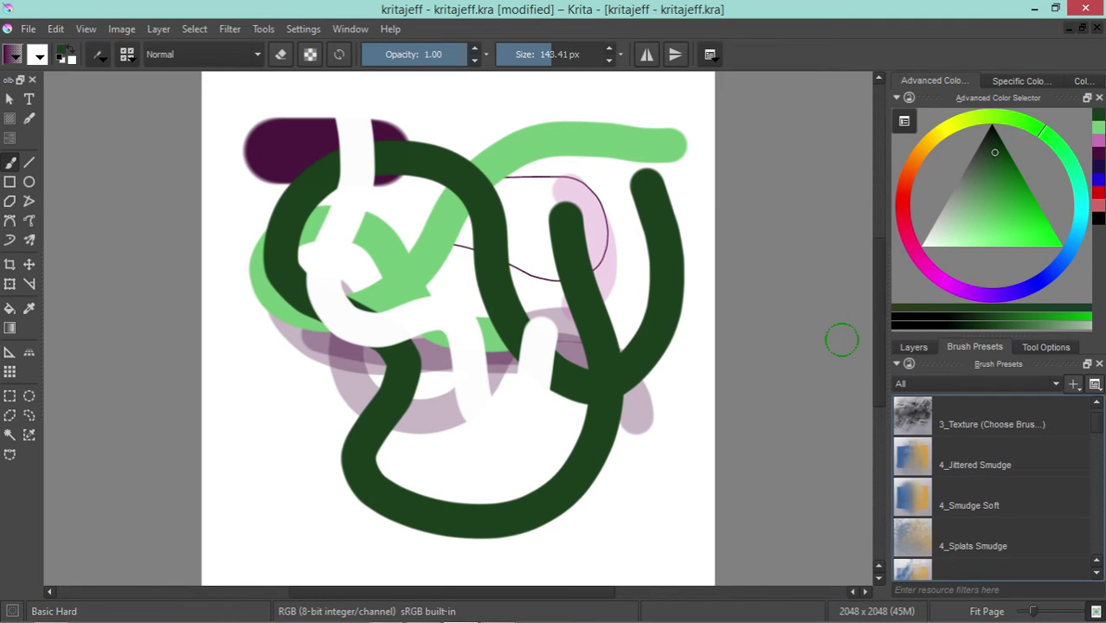
pyautogui.press('.')
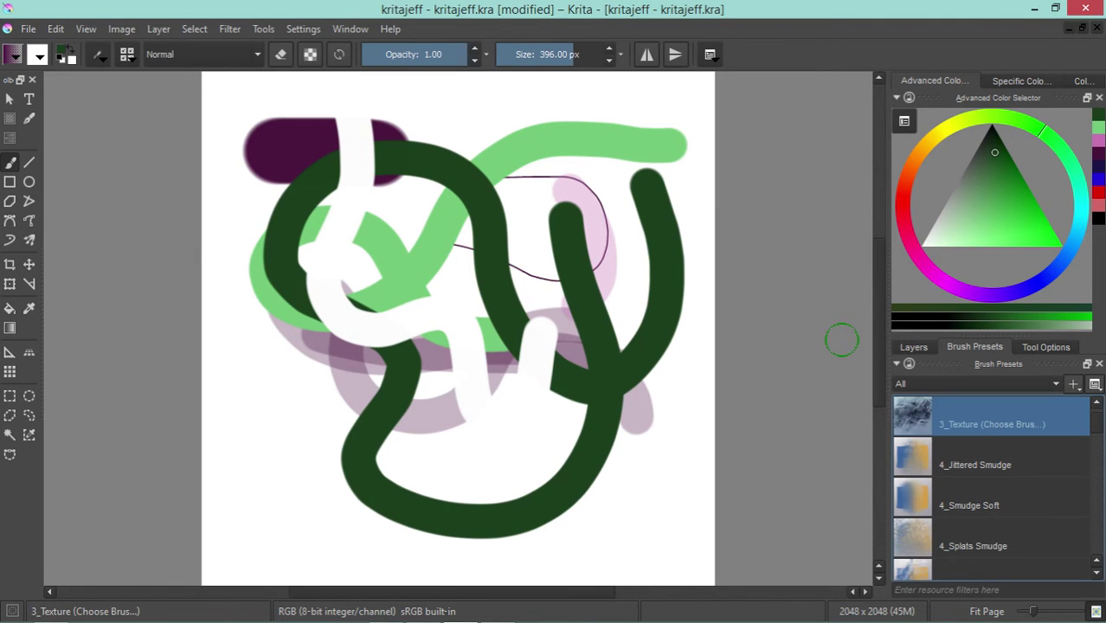
pyautogui.click(475, 112)
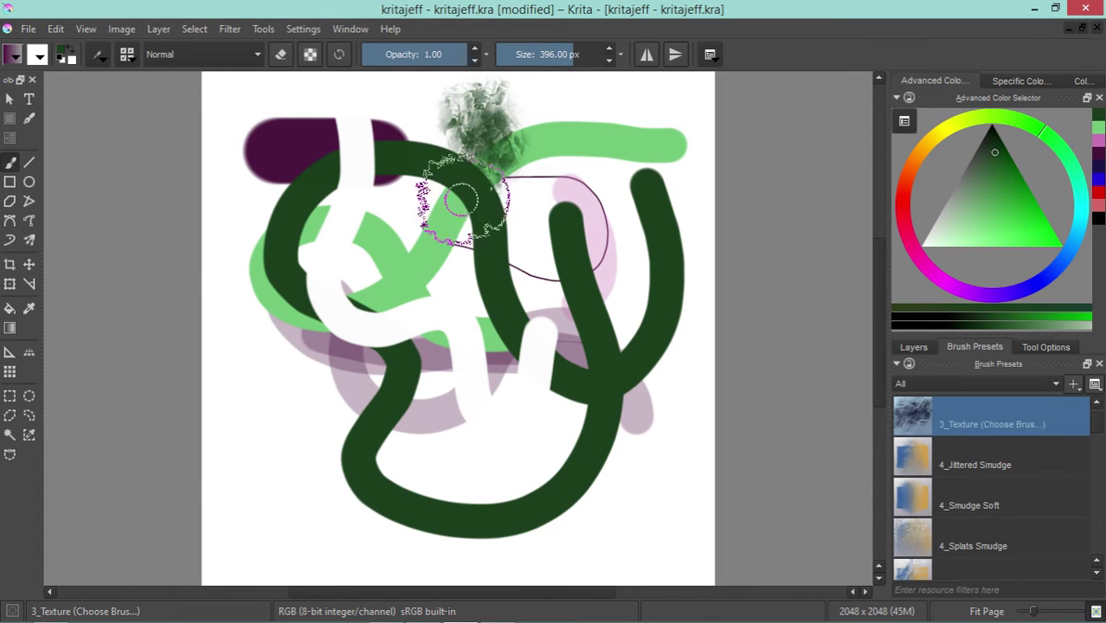
pyautogui.moveTo(461, 201); pyautogui.dragTo(409, 346)
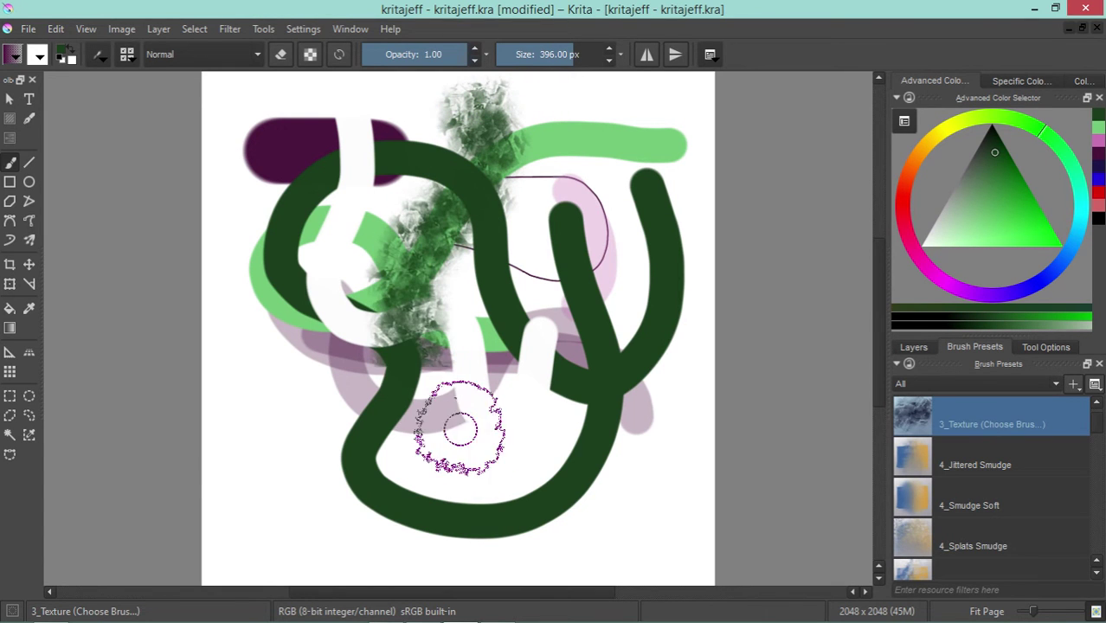
pyautogui.moveTo(459, 428); pyautogui.dragTo(530, 456)
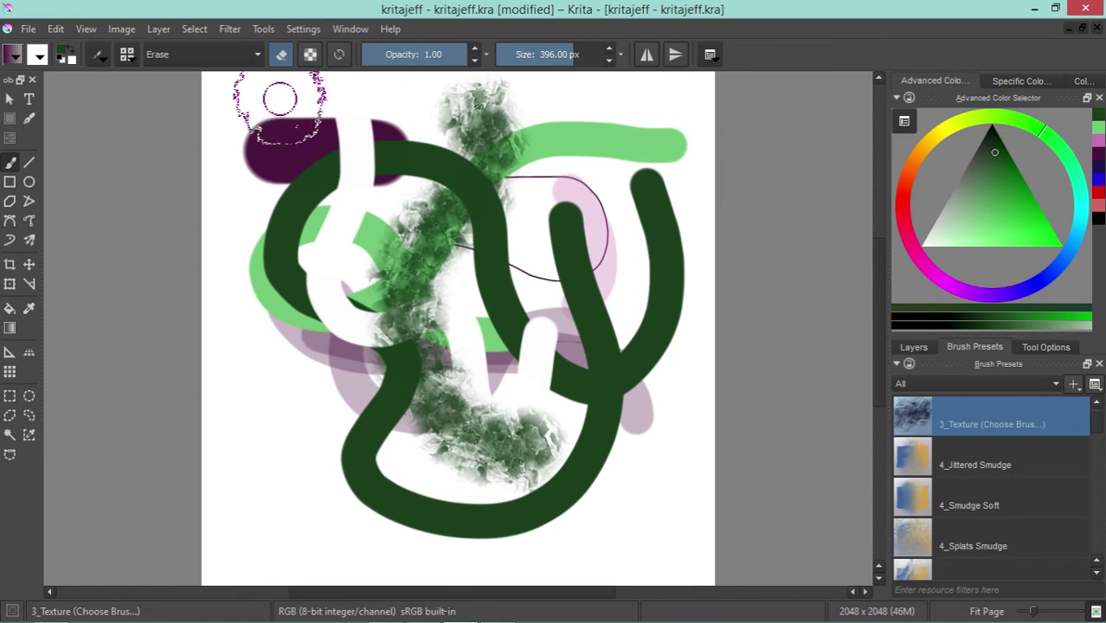
# Erase at reduced opacity over the purple blob and dark green loops, then return to Normal painting
pyautogui.moveTo(283, 102)
pyautogui.mouseDown()
pyautogui.moveTo(296, 217)
pyautogui.moveTo(286, 259)
pyautogui.moveTo(311, 346)
pyautogui.moveTo(362, 372)
pyautogui.moveTo(383, 506)
pyautogui.moveTo(532, 512)
pyautogui.mouseUp()
pyautogui.press('o')
pyautogui.press('o')
pyautogui.press('o')
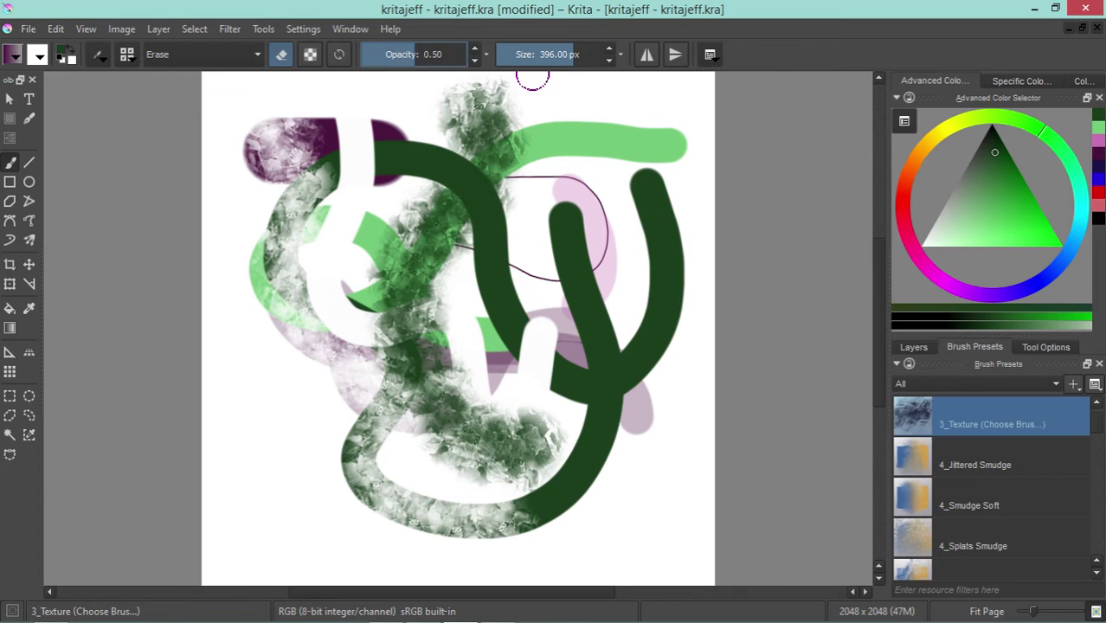
pyautogui.moveTo(530, 76)
pyautogui.mouseDown()
pyautogui.moveTo(444, 138)
pyautogui.moveTo(484, 216)
pyautogui.moveTo(481, 282)
pyautogui.mouseUp()
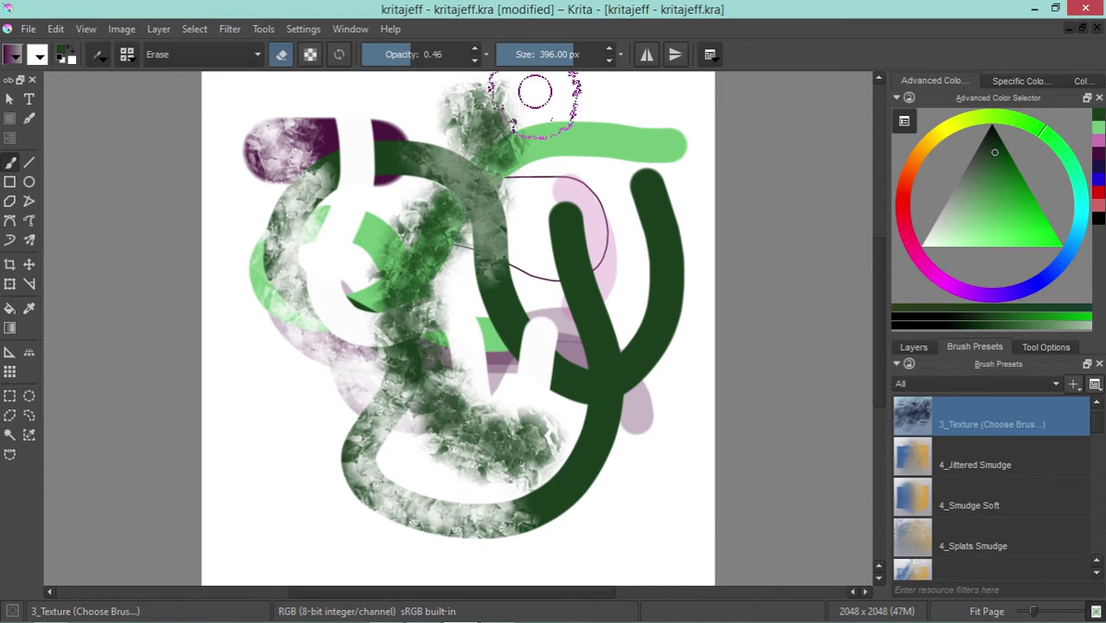
pyautogui.press('[')
pyautogui.press('[')
pyautogui.press('[')
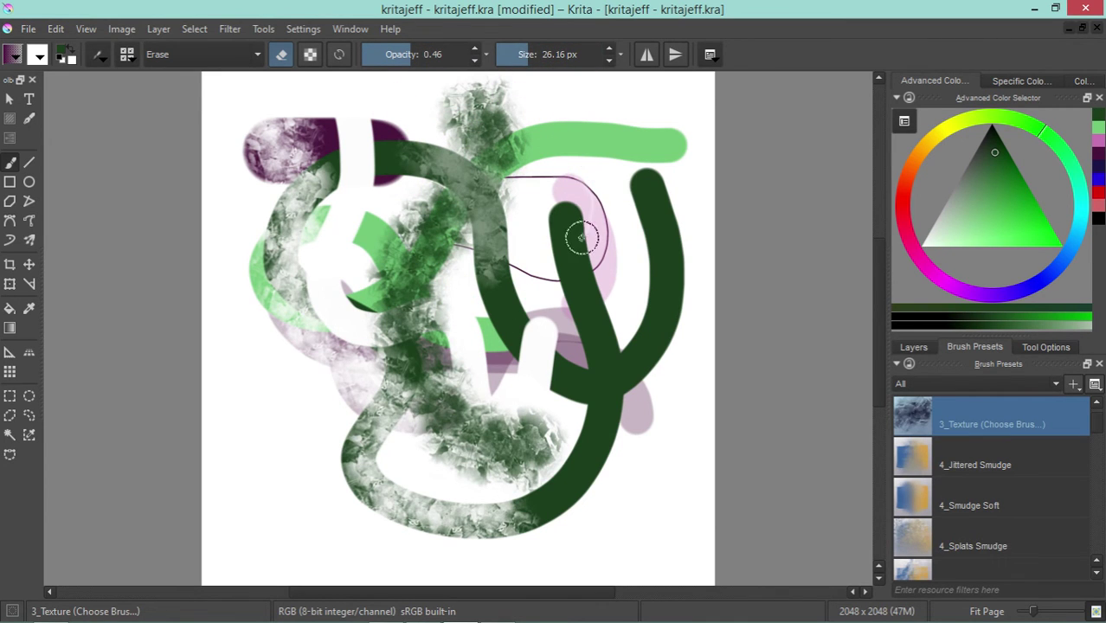
pyautogui.press(']')
pyautogui.press(']')
pyautogui.press(']')
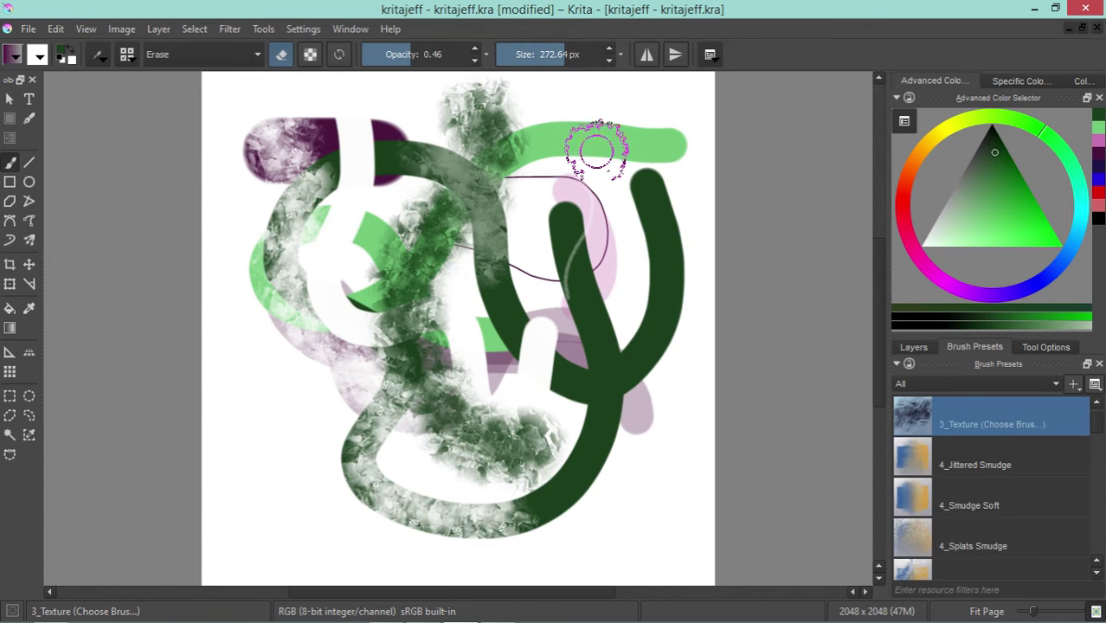
pyautogui.moveTo(651, 207)
pyautogui.mouseDown()
pyautogui.moveTo(661, 242)
pyautogui.moveTo(655, 319)
pyautogui.moveTo(623, 398)
pyautogui.mouseUp()
pyautogui.click(451, 53)
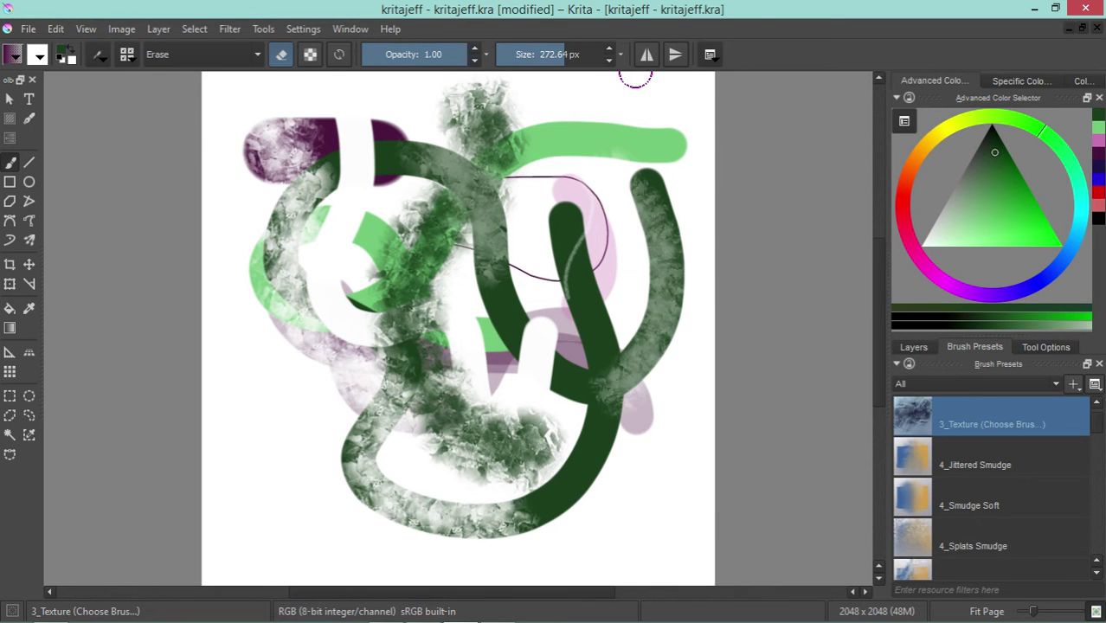
pyautogui.press('e')
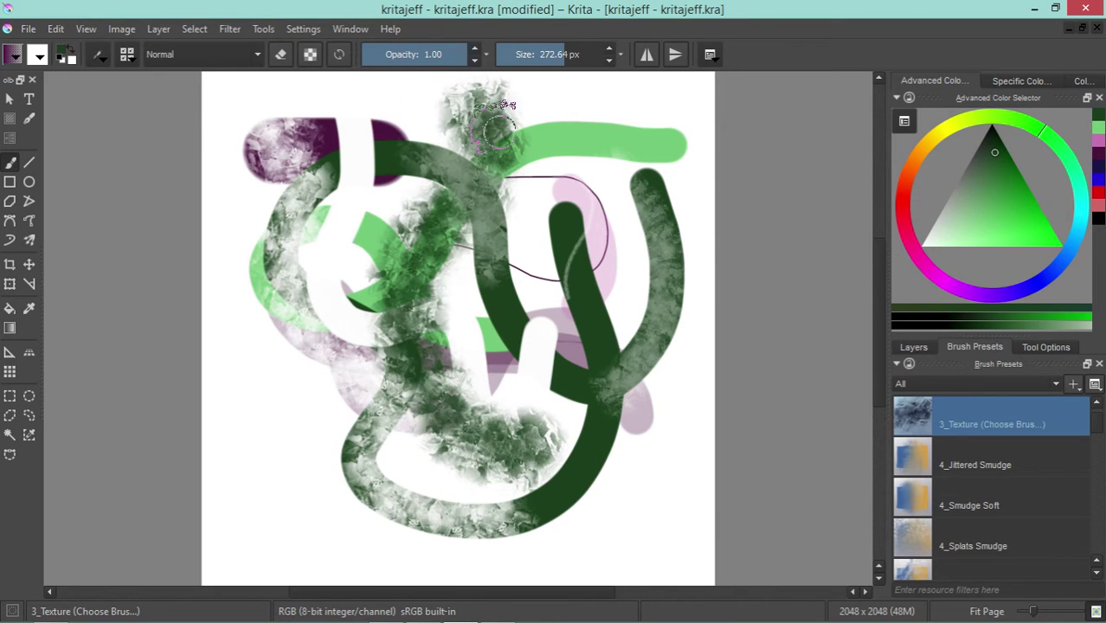
# Select the Basic Hard brush preset at 60 px and pick pure red as the paint colour
pyautogui.scroll(-3, 991, 485)
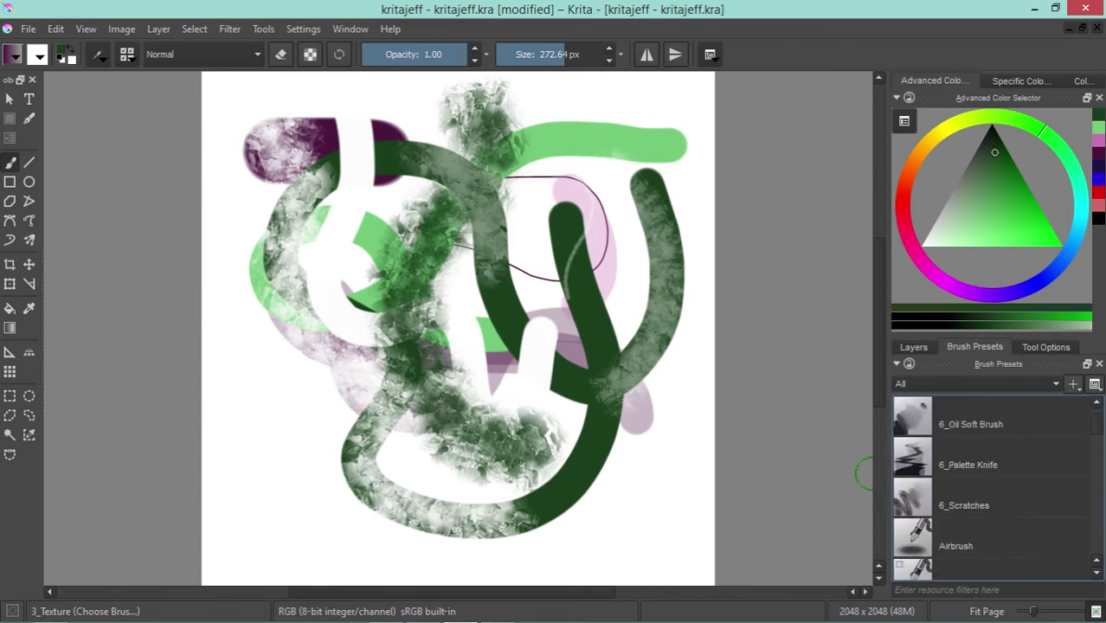
pyautogui.scroll(-10, 991, 484)
pyautogui.scroll(2, 990, 485)
pyautogui.scroll(3, 991, 485)
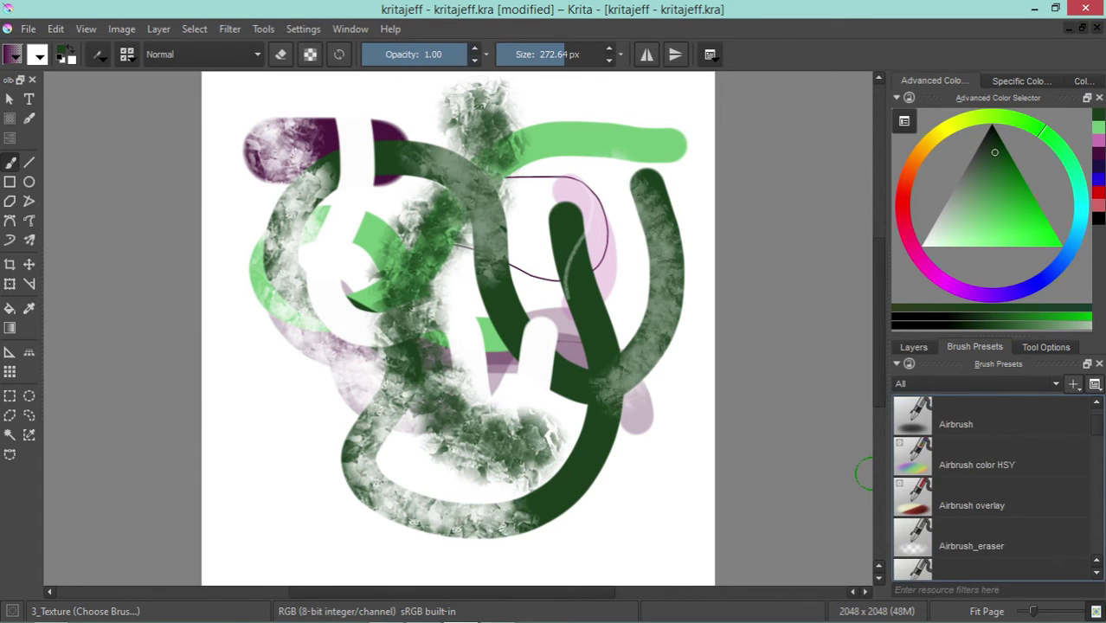
pyautogui.scroll(-2, 991, 485)
pyautogui.click(960, 541)
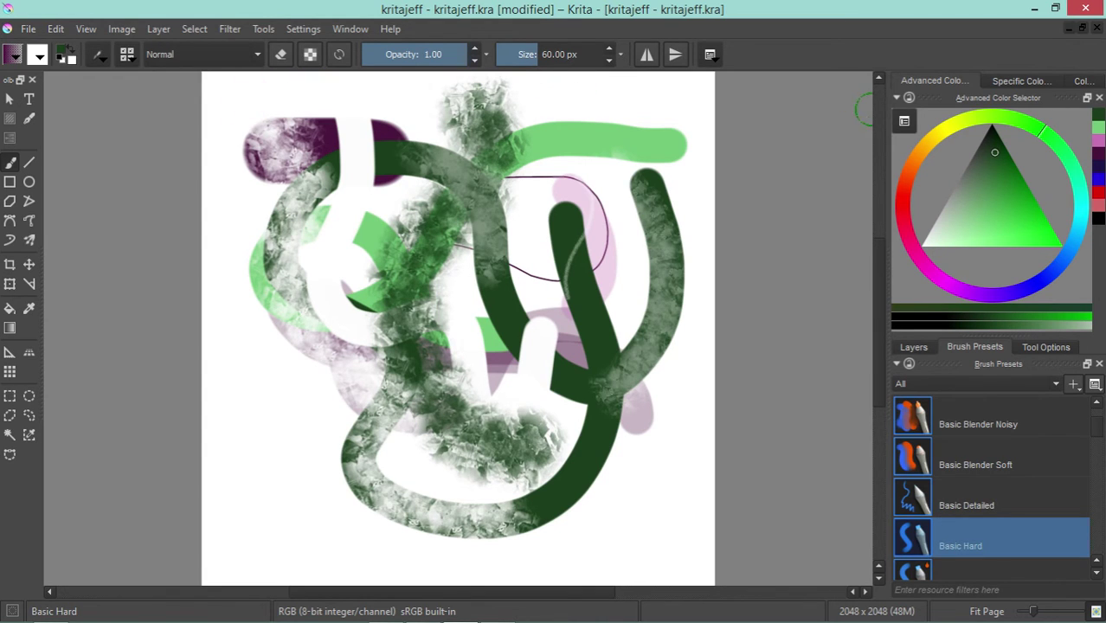
pyautogui.click(902, 199)
pyautogui.click(1061, 244)
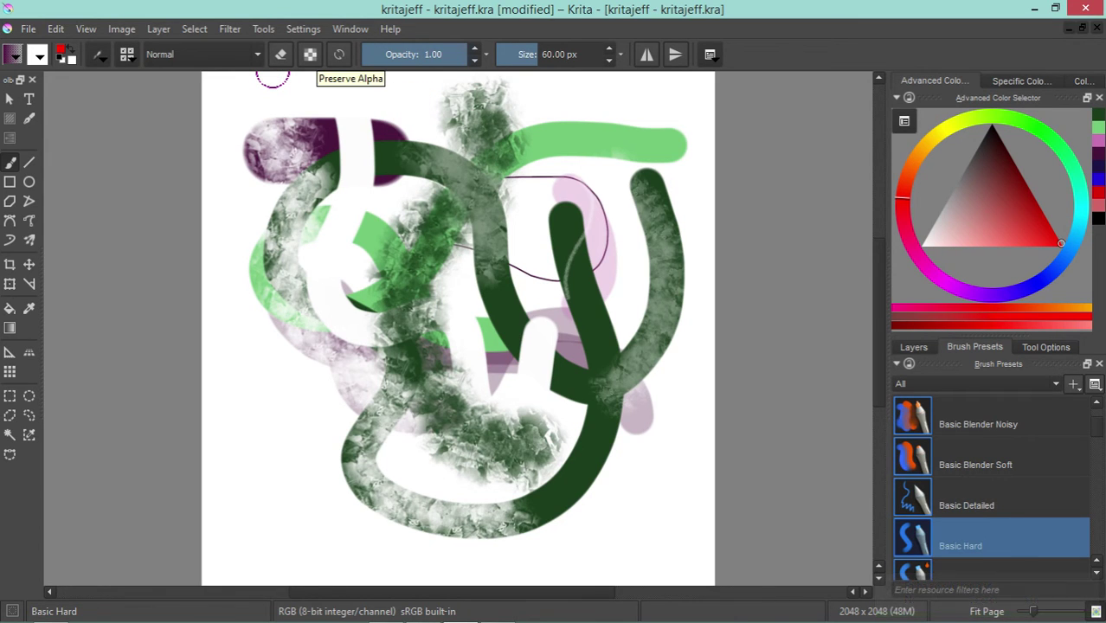
# Turn on Preserve Alpha and paint a red band onto the light-green stroke at top
pyautogui.click(310, 54)
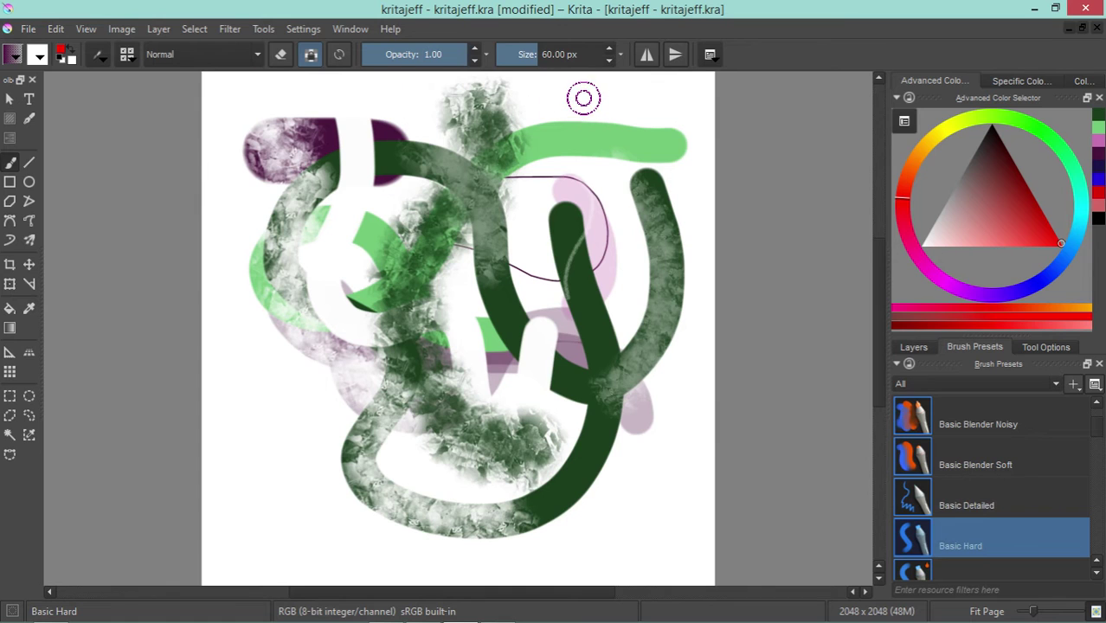
pyautogui.click(606, 134)
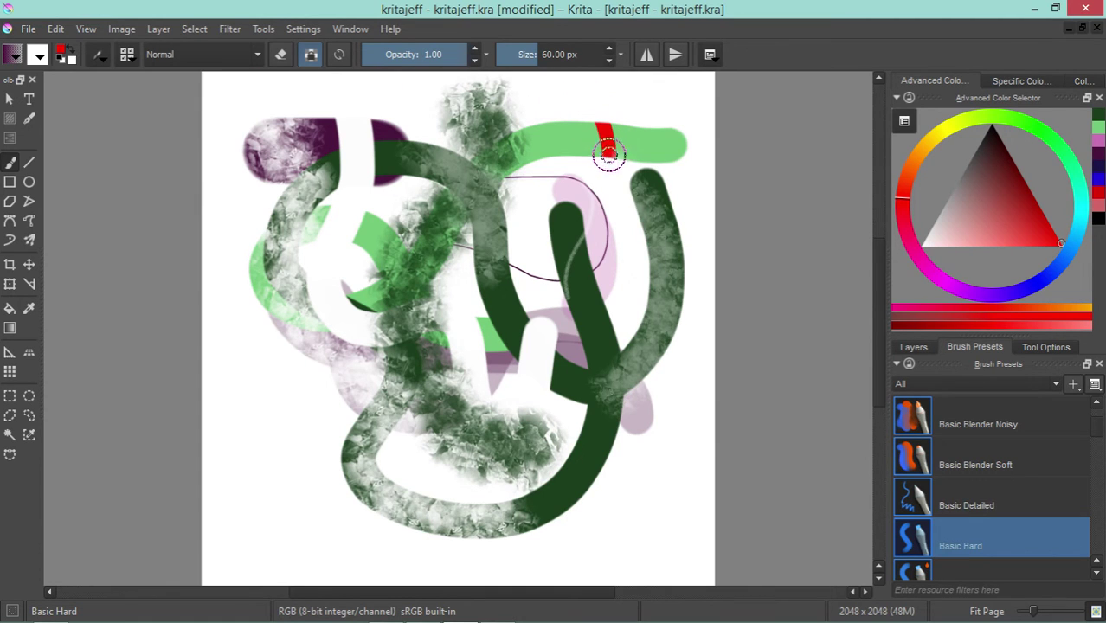
pyautogui.moveTo(608, 154)
pyautogui.mouseDown()
pyautogui.moveTo(613, 200)
pyautogui.moveTo(639, 166)
pyautogui.moveTo(634, 123)
pyautogui.moveTo(603, 114)
pyautogui.moveTo(563, 152)
pyautogui.mouseUp()
pyautogui.click(524, 150)
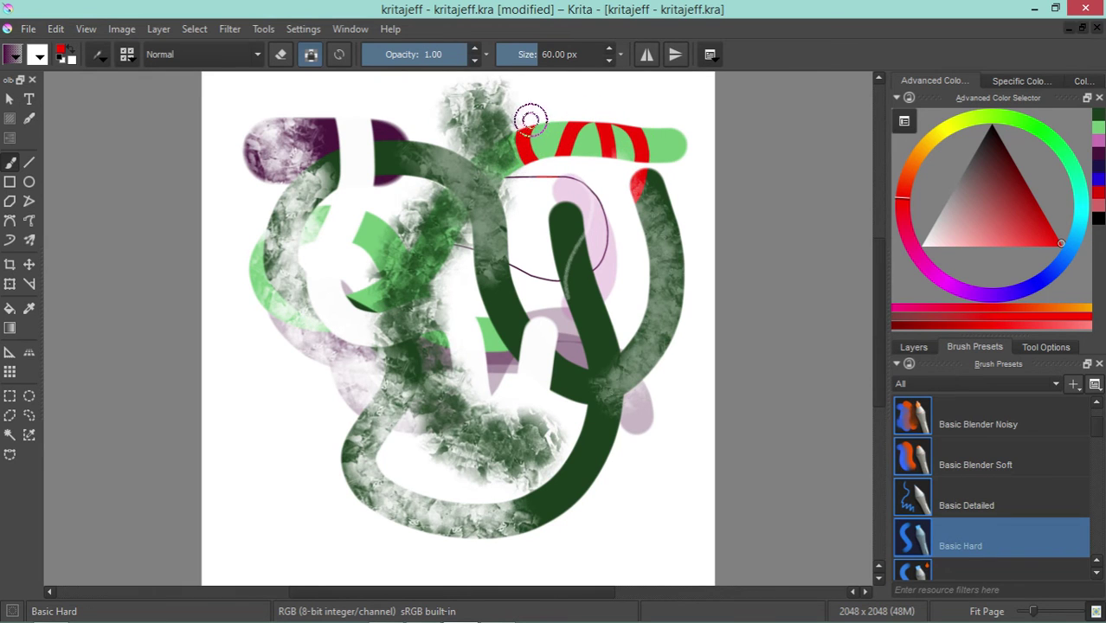
# Paint red stripes over the central shapes, the lavender blob and the dark-green strokes
pyautogui.moveTo(578, 216)
pyautogui.mouseDown()
pyautogui.moveTo(525, 251)
pyautogui.moveTo(515, 302)
pyautogui.moveTo(478, 326)
pyautogui.moveTo(358, 267)
pyautogui.mouseUp()
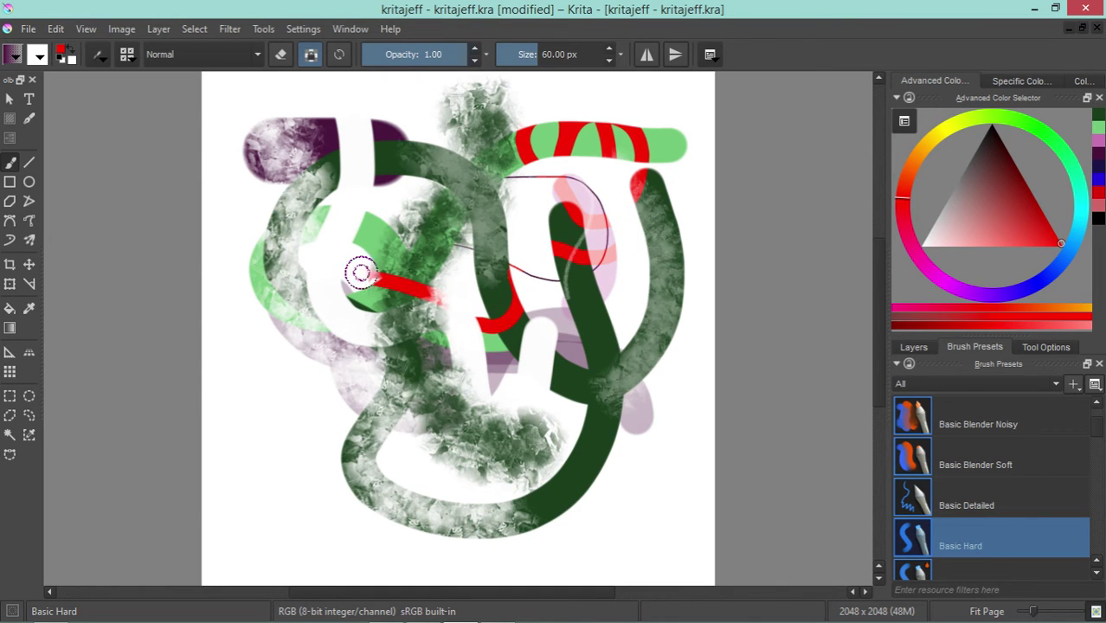
pyautogui.moveTo(402, 218)
pyautogui.mouseDown()
pyautogui.moveTo(401, 299)
pyautogui.moveTo(494, 376)
pyautogui.moveTo(558, 349)
pyautogui.moveTo(590, 245)
pyautogui.moveTo(617, 272)
pyautogui.mouseUp()
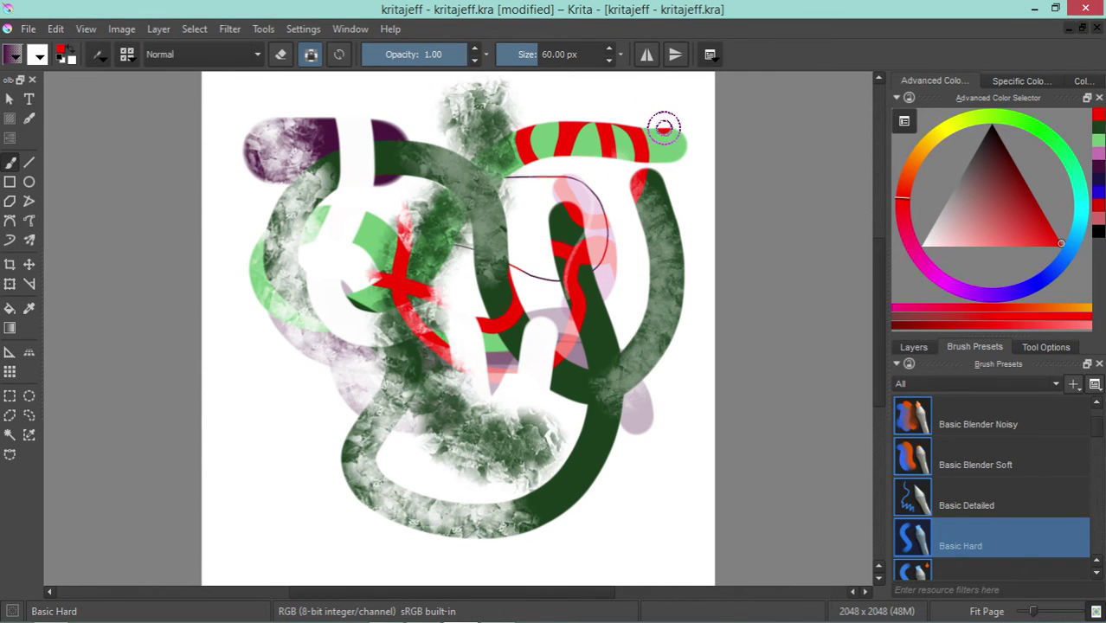
pyautogui.moveTo(660, 126)
pyautogui.mouseDown()
pyautogui.moveTo(677, 164)
pyautogui.moveTo(666, 176)
pyautogui.moveTo(642, 122)
pyautogui.moveTo(622, 124)
pyautogui.moveTo(627, 158)
pyautogui.moveTo(603, 173)
pyautogui.moveTo(582, 143)
pyautogui.moveTo(596, 127)
pyautogui.moveTo(617, 168)
pyautogui.moveTo(542, 132)
pyautogui.moveTo(626, 127)
pyautogui.moveTo(562, 150)
pyautogui.mouseUp()
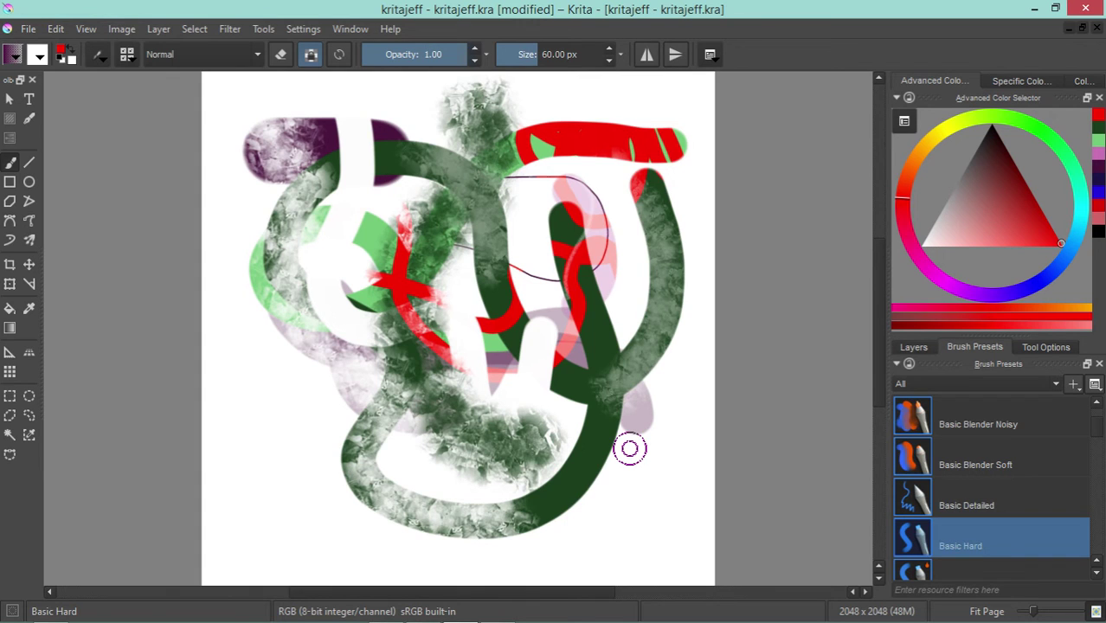
pyautogui.moveTo(630, 449); pyautogui.dragTo(649, 403)
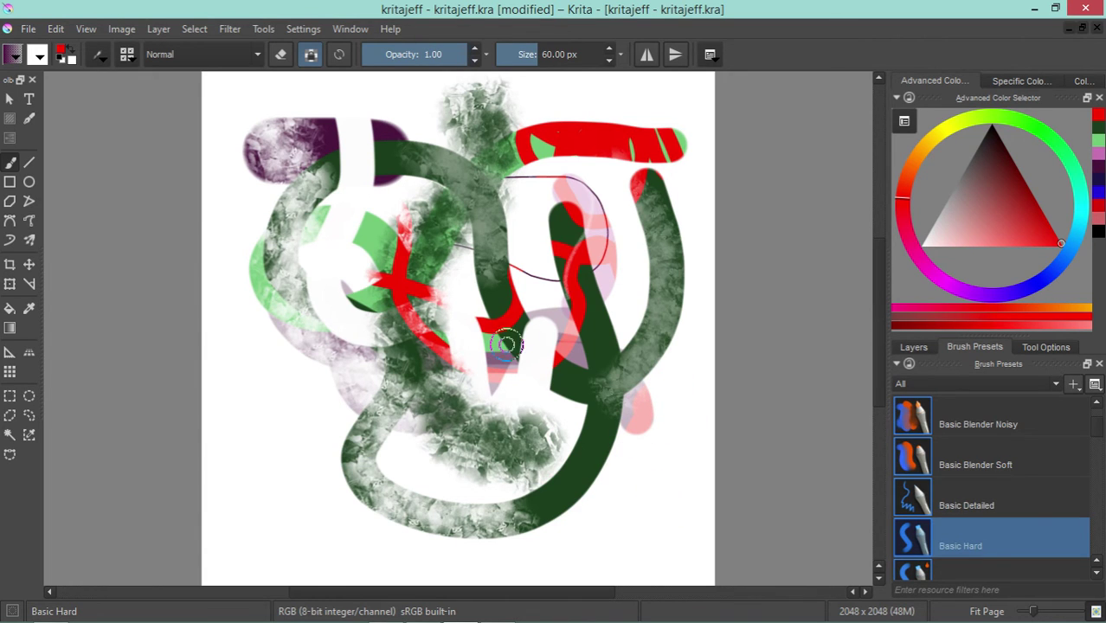
pyautogui.moveTo(391, 128); pyautogui.dragTo(373, 177)
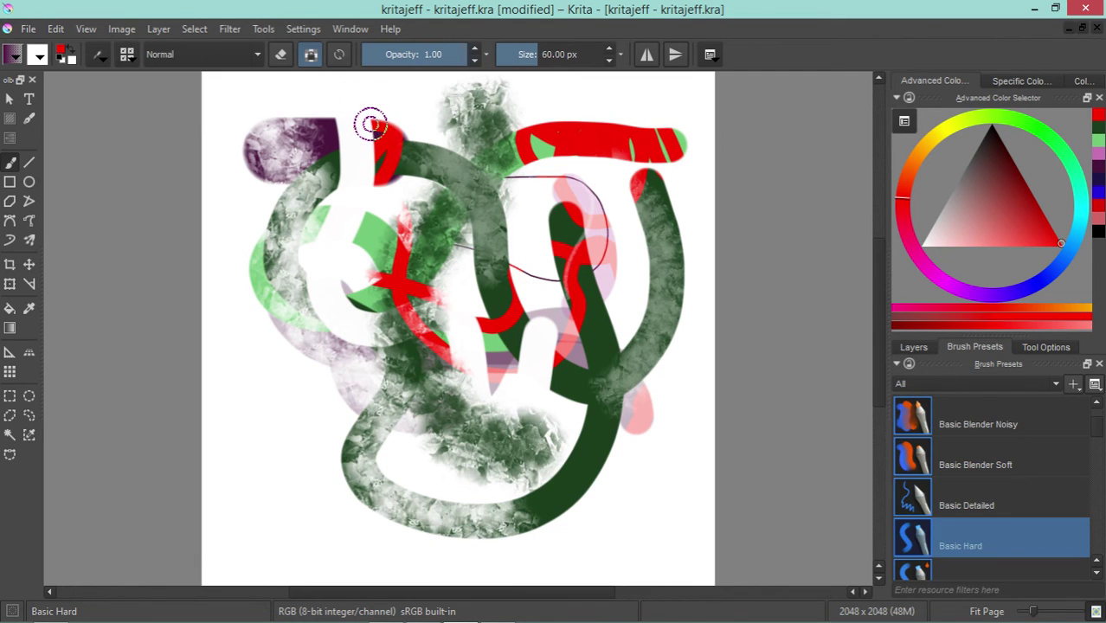
pyautogui.moveTo(385, 206); pyautogui.dragTo(420, 163)
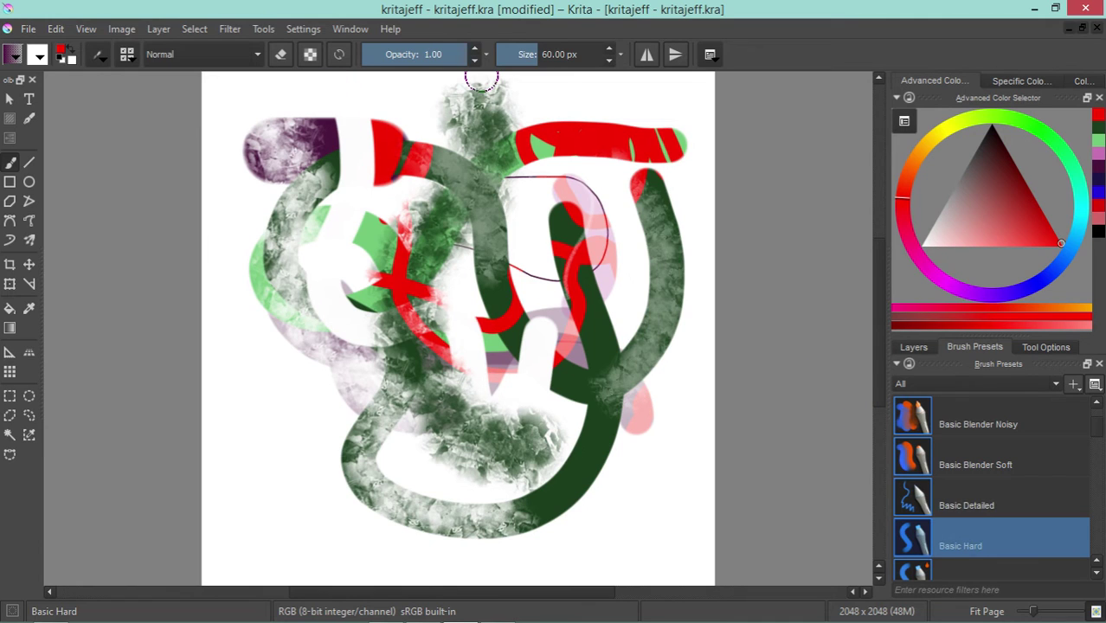
# Paint a long red stroke with the 60 px brush, then clear the layer to blank white
pyautogui.press('[')
pyautogui.press('[')
pyautogui.press('[')
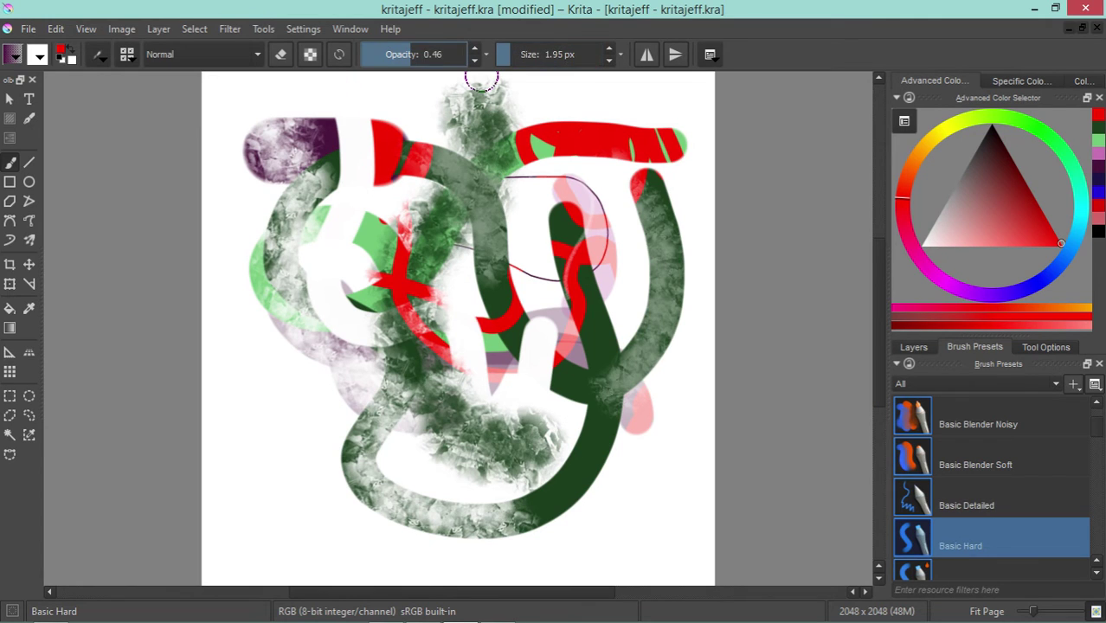
pyautogui.press(']')
pyautogui.press(']')
pyautogui.press(']')
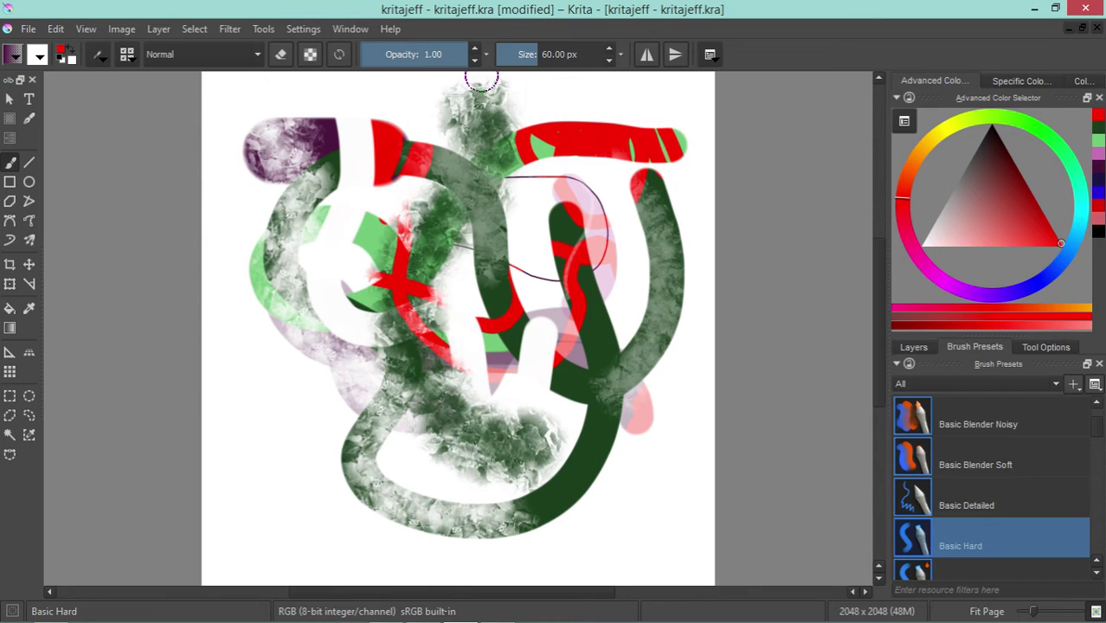
pyautogui.moveTo(350, 102)
pyautogui.mouseDown()
pyautogui.moveTo(340, 226)
pyautogui.moveTo(637, 489)
pyautogui.mouseUp()
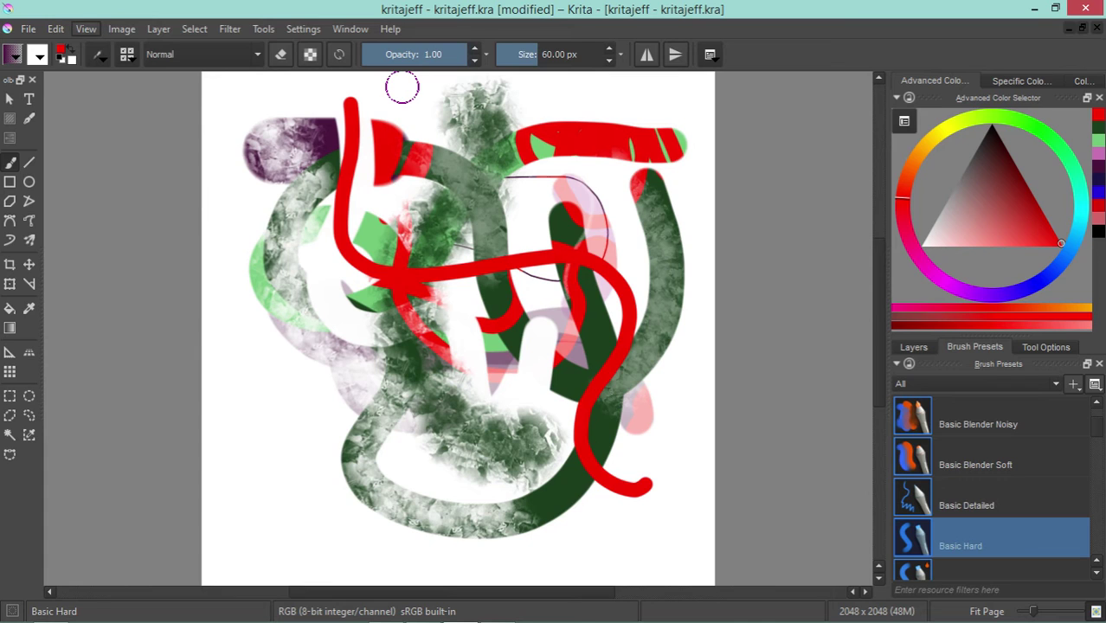
pyautogui.click(55, 28)
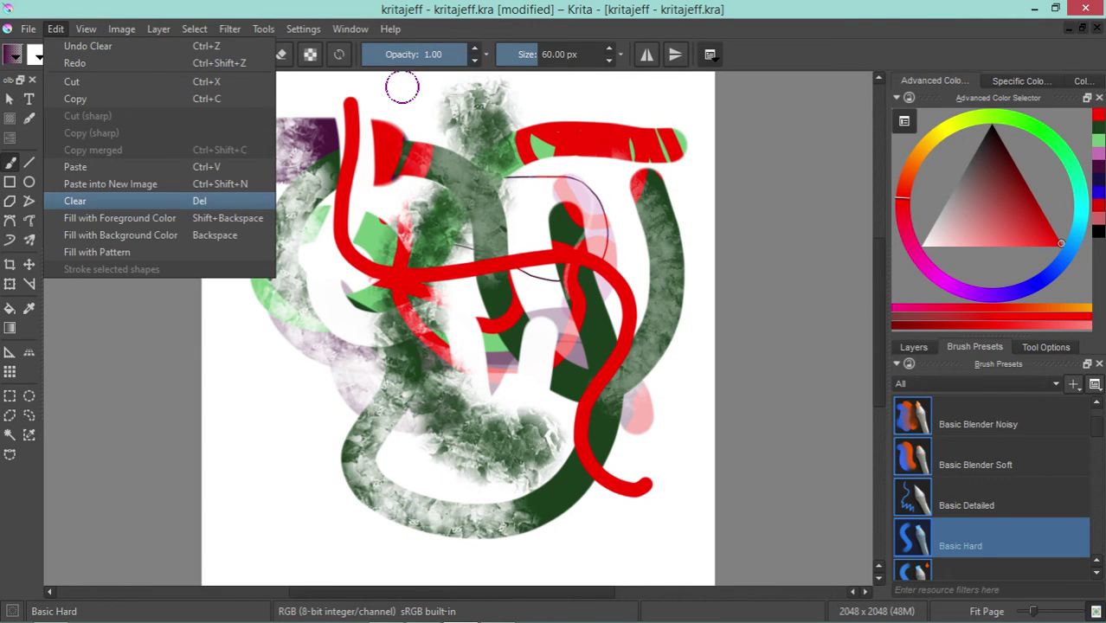
pyautogui.click(403, 86)
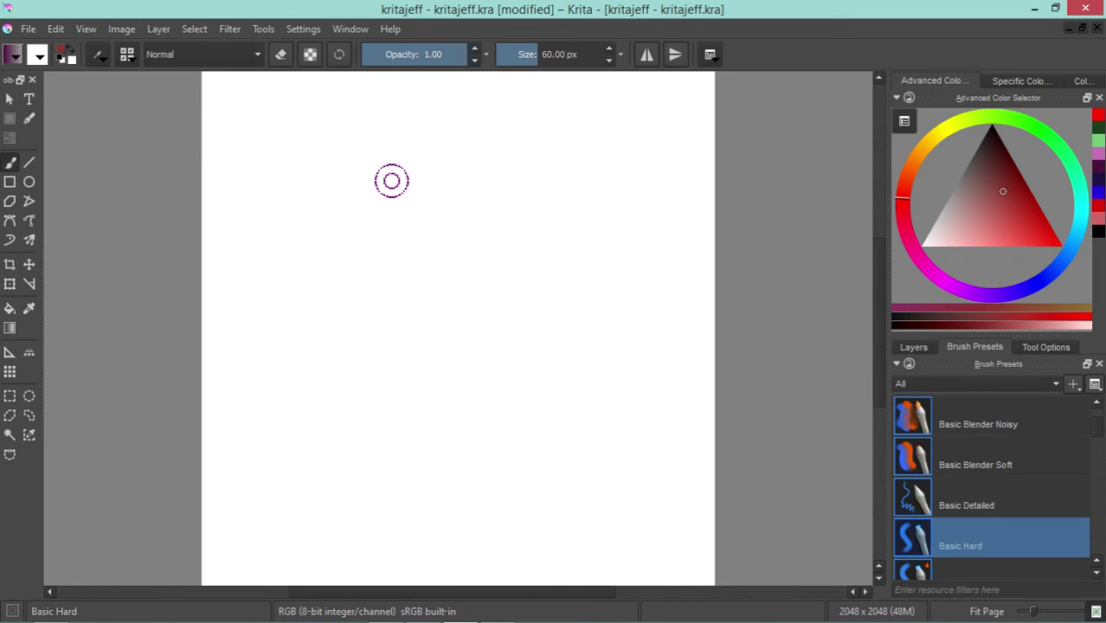
# Draw a dark-red loop on the canvas, then undo it
pyautogui.moveTo(383, 188)
pyautogui.mouseDown()
pyautogui.moveTo(333, 286)
pyautogui.moveTo(350, 349)
pyautogui.moveTo(457, 396)
pyautogui.moveTo(548, 366)
pyautogui.moveTo(572, 312)
pyautogui.moveTo(521, 227)
pyautogui.moveTo(427, 181)
pyautogui.moveTo(372, 190)
pyautogui.mouseUp()
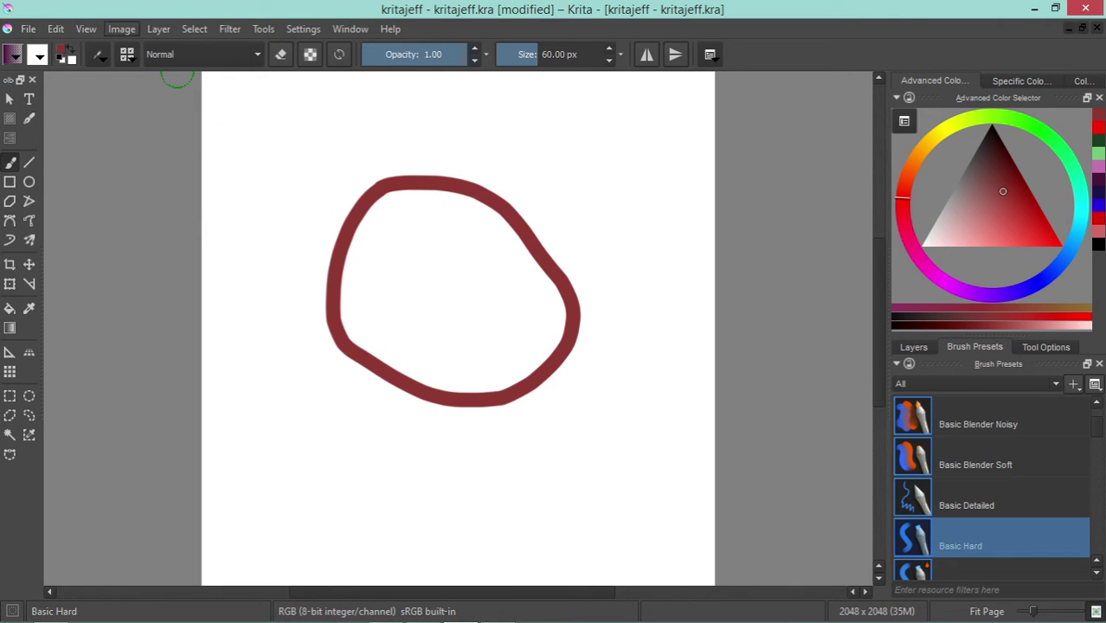
pyautogui.click(86, 29)
pyautogui.click(78, 197)
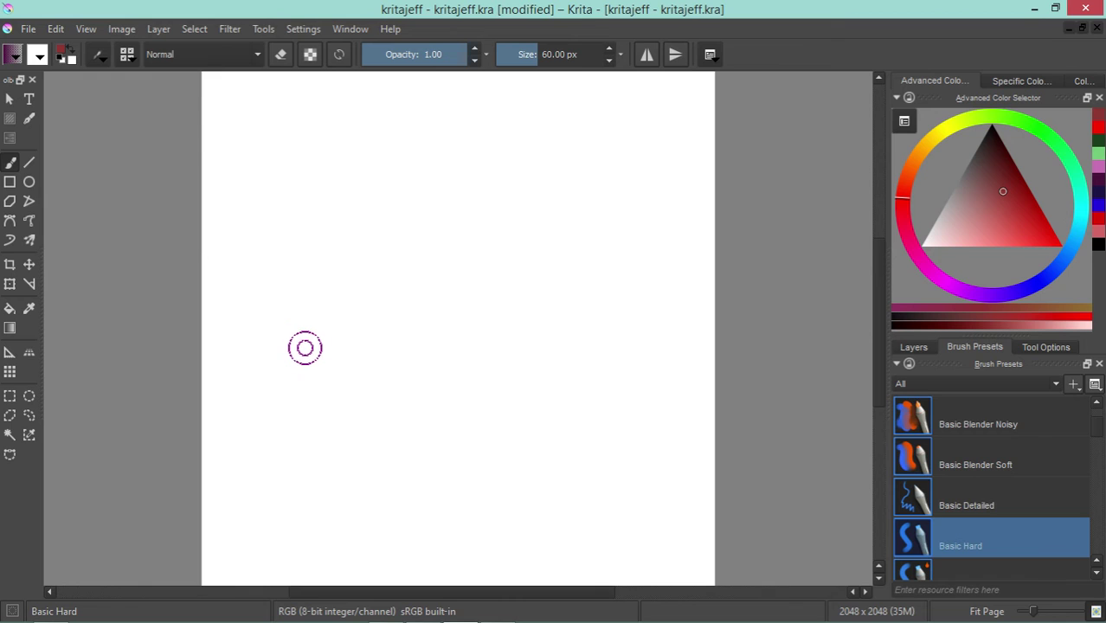
# Freehand the dark-red frog outline with back, head, folded legs, mouth line and front foot
pyautogui.moveTo(304, 344)
pyautogui.mouseDown()
pyautogui.moveTo(328, 309)
pyautogui.moveTo(519, 247)
pyautogui.moveTo(532, 277)
pyautogui.moveTo(531, 343)
pyautogui.moveTo(499, 378)
pyautogui.moveTo(450, 391)
pyautogui.mouseUp()
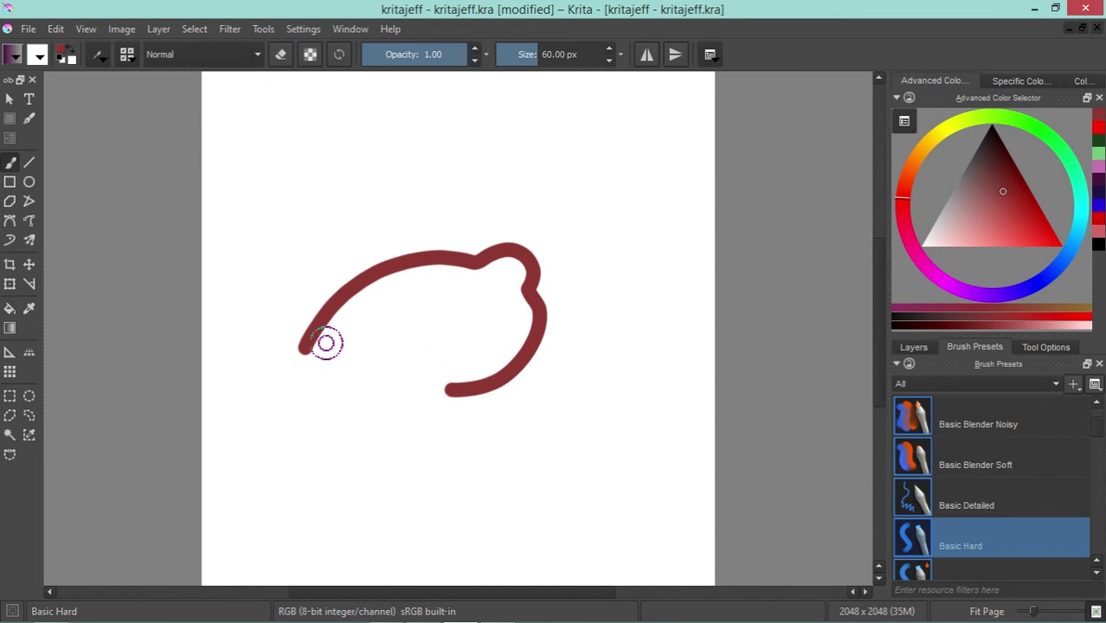
pyautogui.moveTo(314, 346)
pyautogui.mouseDown()
pyautogui.moveTo(402, 333)
pyautogui.moveTo(405, 366)
pyautogui.moveTo(370, 391)
pyautogui.moveTo(459, 415)
pyautogui.moveTo(370, 425)
pyautogui.moveTo(405, 461)
pyautogui.moveTo(347, 440)
pyautogui.moveTo(415, 474)
pyautogui.moveTo(449, 420)
pyautogui.moveTo(451, 435)
pyautogui.moveTo(473, 435)
pyautogui.moveTo(477, 422)
pyautogui.moveTo(459, 419)
pyautogui.mouseUp()
pyautogui.moveTo(364, 441)
pyautogui.mouseDown()
pyautogui.moveTo(284, 375)
pyautogui.moveTo(299, 355)
pyautogui.mouseUp()
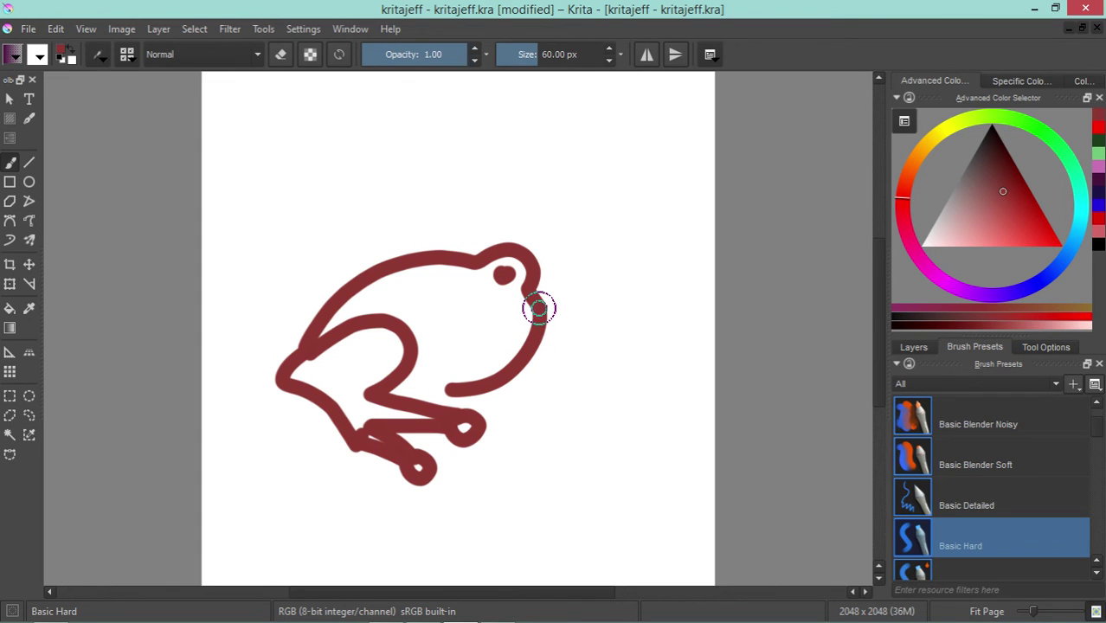
pyautogui.moveTo(538, 309)
pyautogui.mouseDown()
pyautogui.moveTo(494, 329)
pyautogui.moveTo(424, 322)
pyautogui.mouseUp()
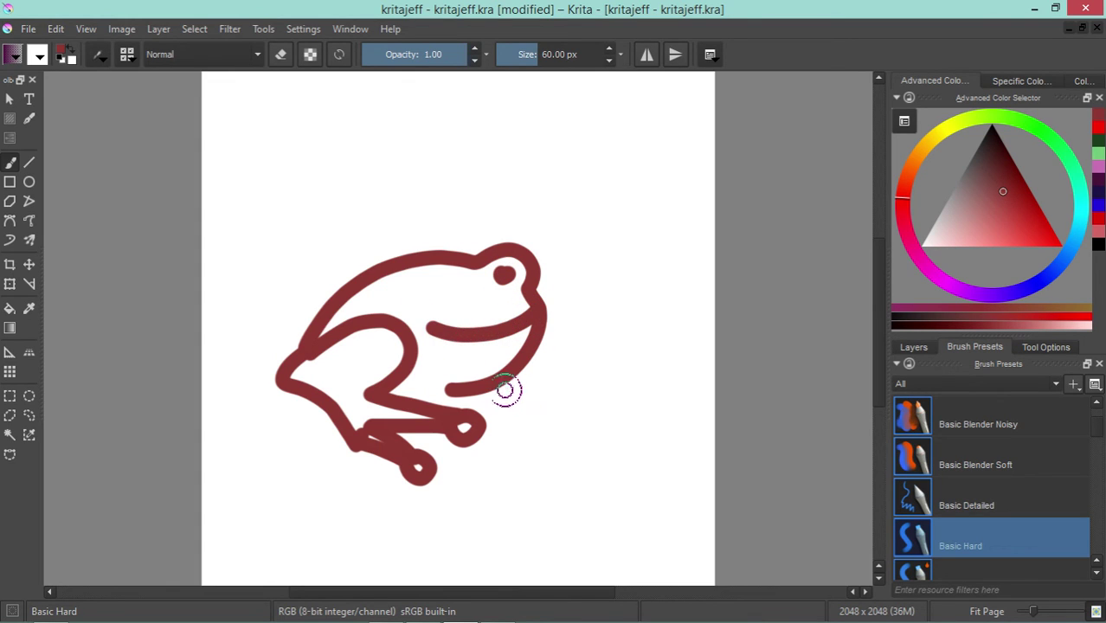
pyautogui.moveTo(502, 384)
pyautogui.mouseDown()
pyautogui.moveTo(524, 395)
pyautogui.moveTo(525, 381)
pyautogui.mouseUp()
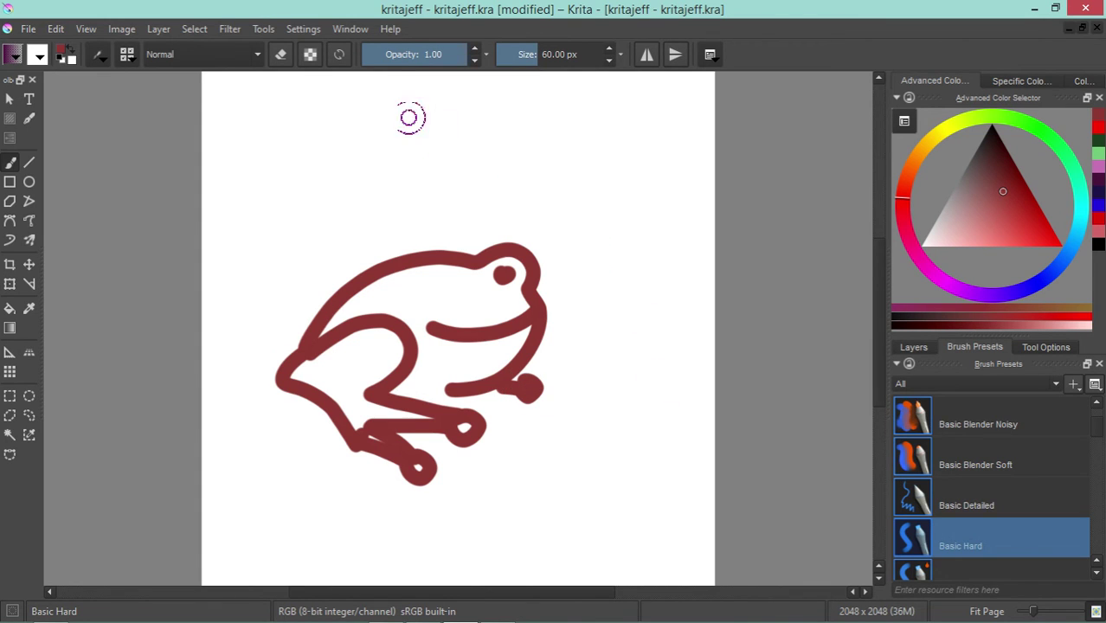
# Set the Basic Hard brush to a light green painting colour
pyautogui.click(280, 54)
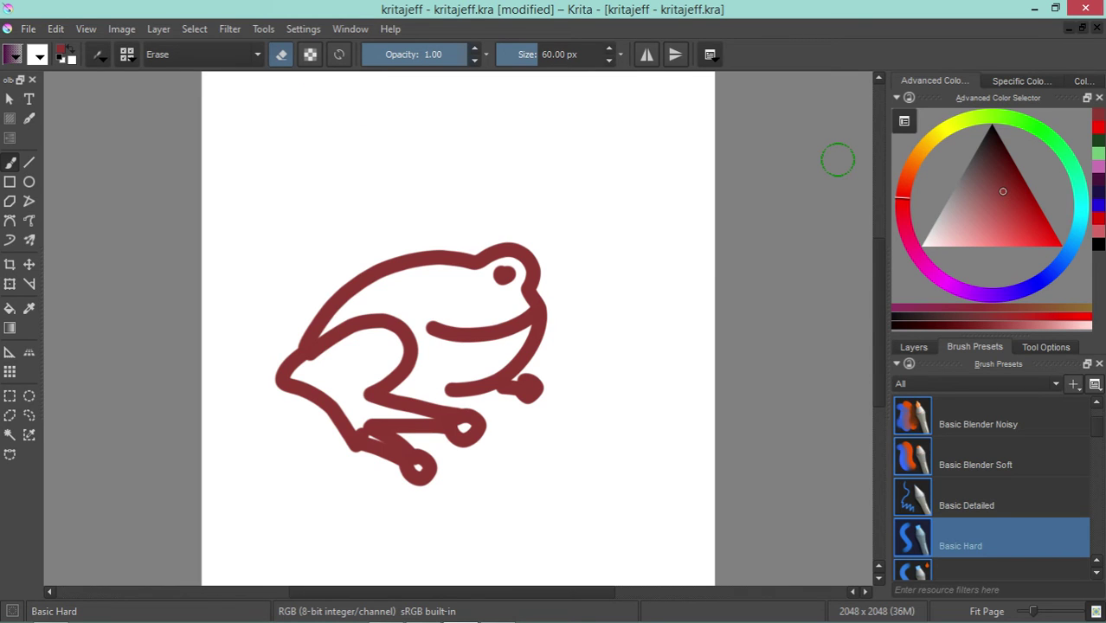
pyautogui.click(1024, 121)
pyautogui.moveTo(1003, 191); pyautogui.dragTo(983, 209)
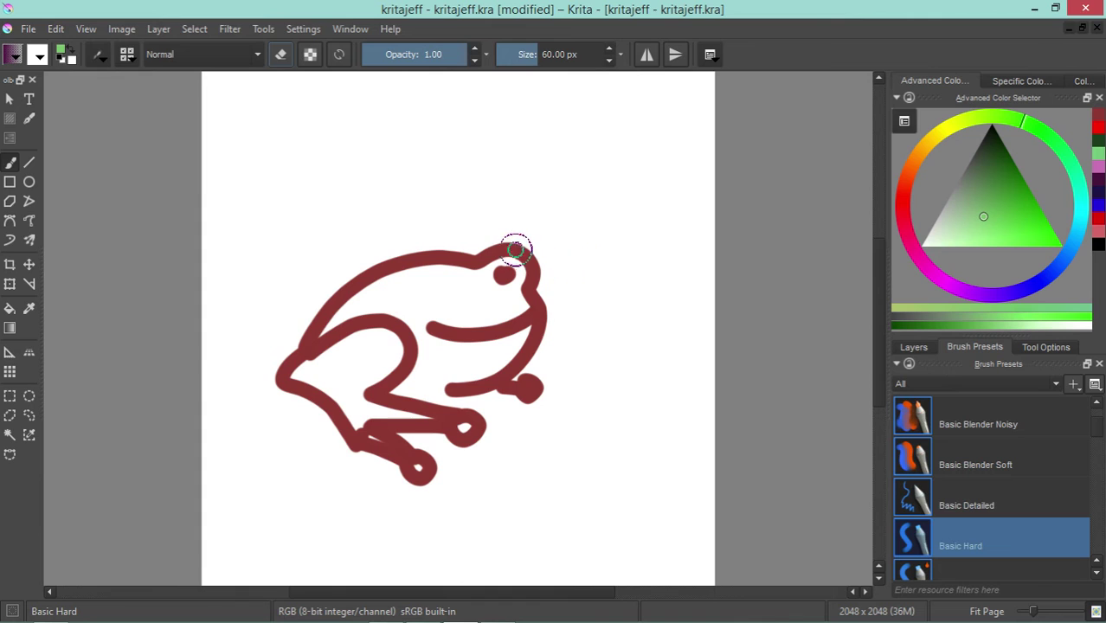
# Trace light green outside the frog's red outline along its head, back and underside
pyautogui.moveTo(509, 241); pyautogui.dragTo(482, 248)
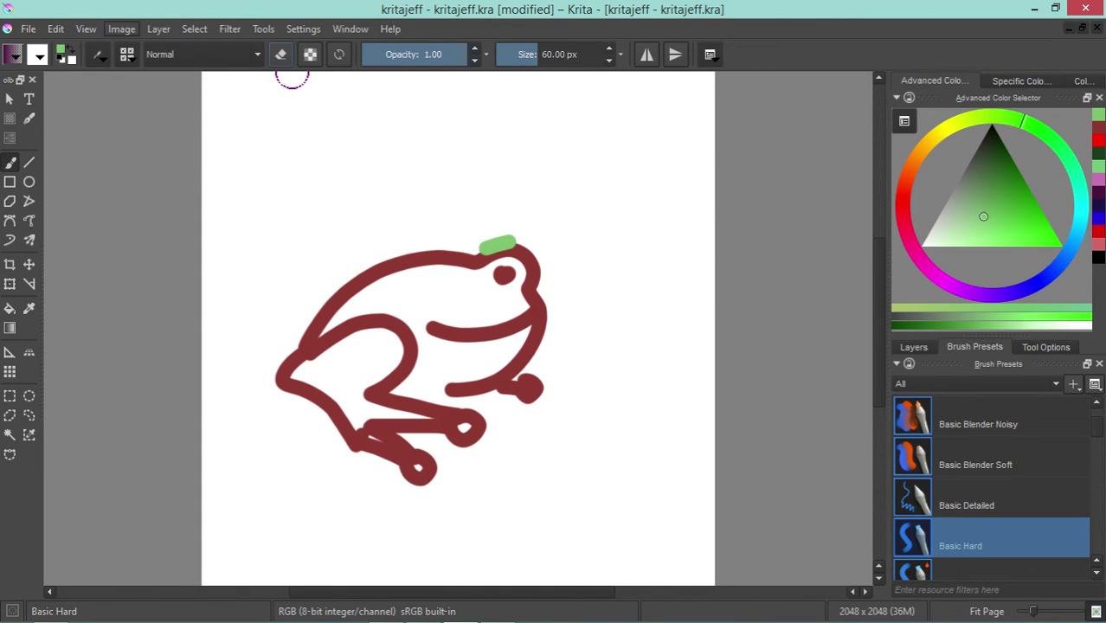
pyautogui.click(85, 28)
pyautogui.click(55, 28)
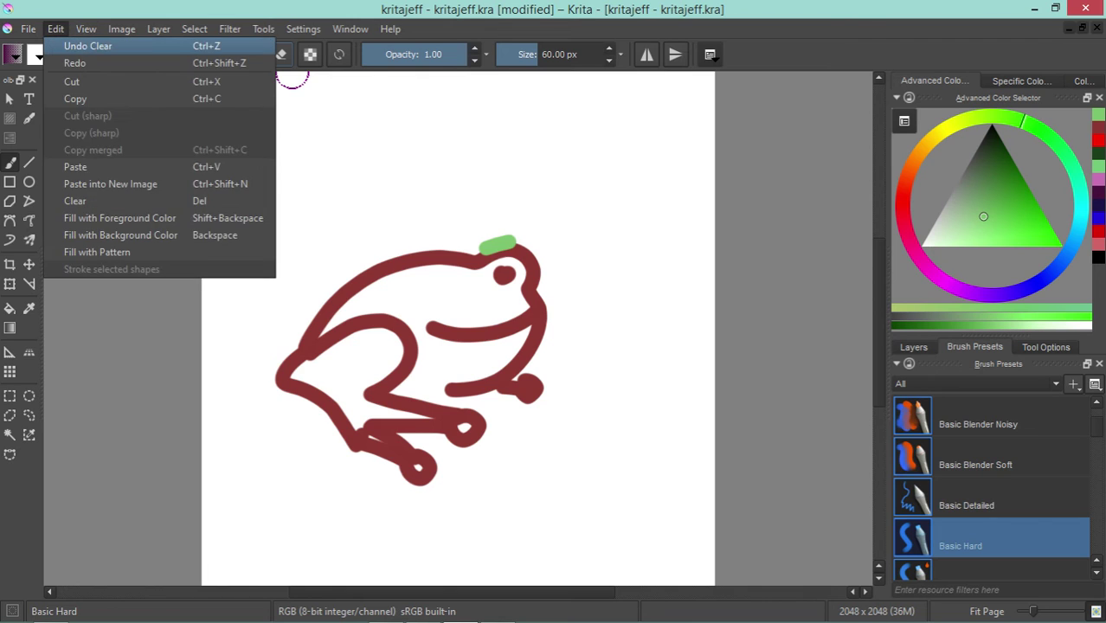
pyautogui.click(86, 42)
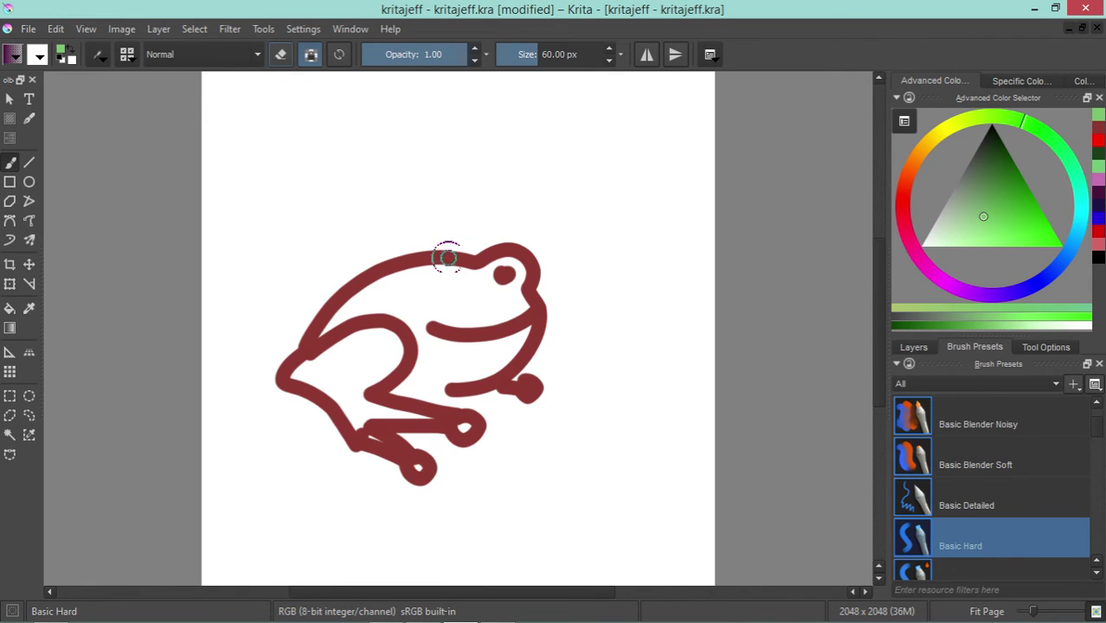
pyautogui.moveTo(470, 252)
pyautogui.mouseDown()
pyautogui.moveTo(388, 249)
pyautogui.moveTo(353, 267)
pyautogui.moveTo(319, 294)
pyautogui.moveTo(277, 385)
pyautogui.moveTo(363, 460)
pyautogui.moveTo(388, 460)
pyautogui.moveTo(414, 482)
pyautogui.moveTo(437, 478)
pyautogui.mouseUp()
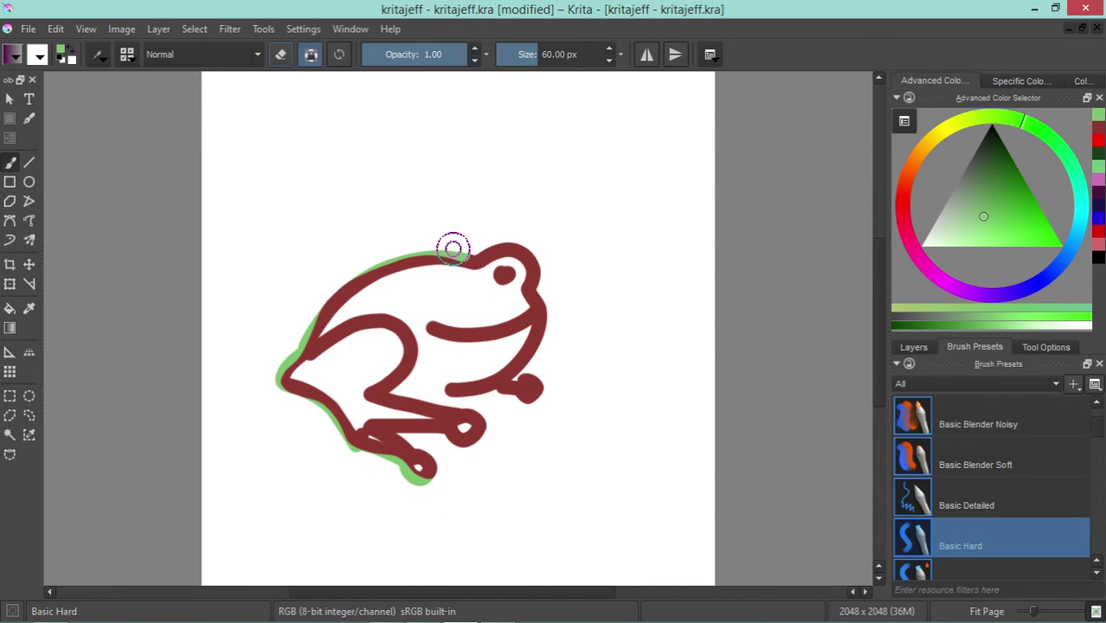
pyautogui.moveTo(465, 255)
pyautogui.mouseDown()
pyautogui.moveTo(509, 240)
pyautogui.moveTo(531, 250)
pyautogui.moveTo(531, 388)
pyautogui.mouseUp()
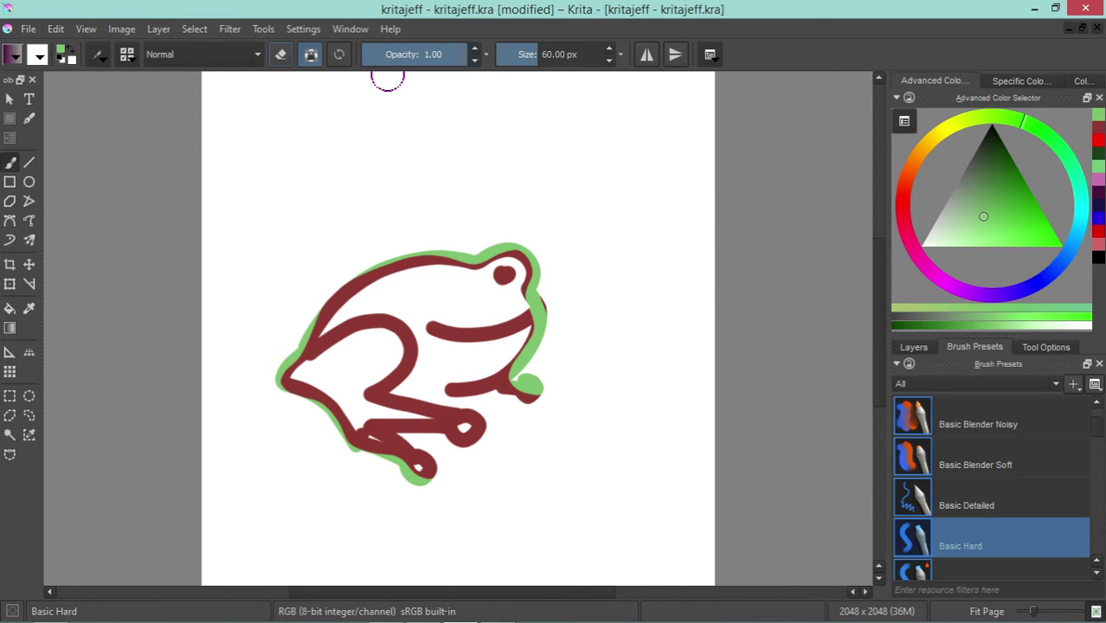
# In Save As, navigate to the projetos\canetaDigital\krita folder
pyautogui.click(27, 29)
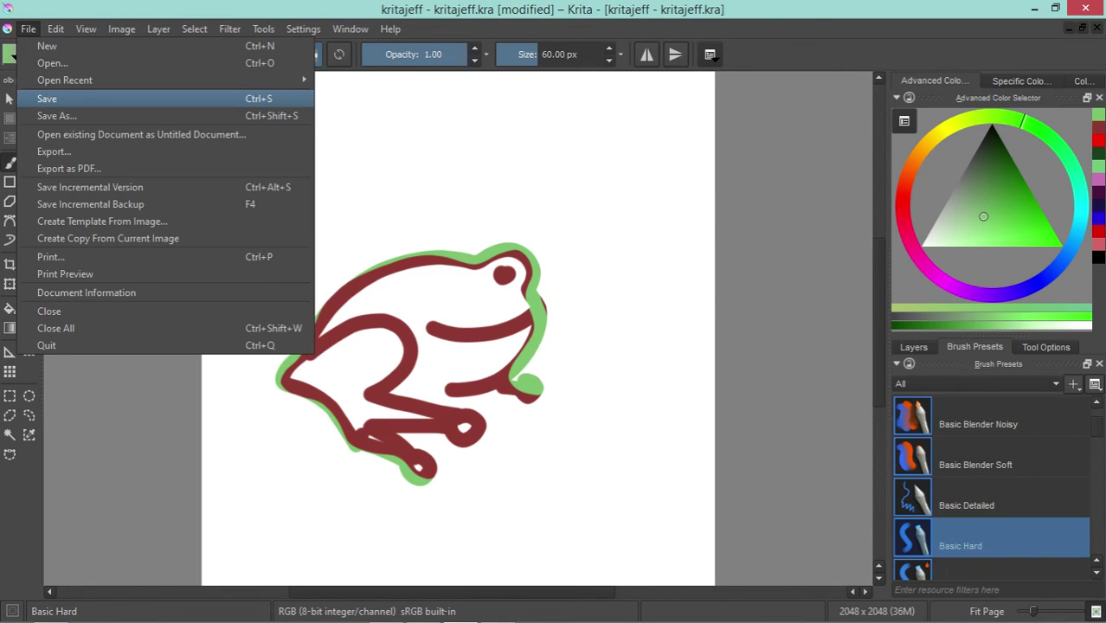
pyautogui.click(57, 115)
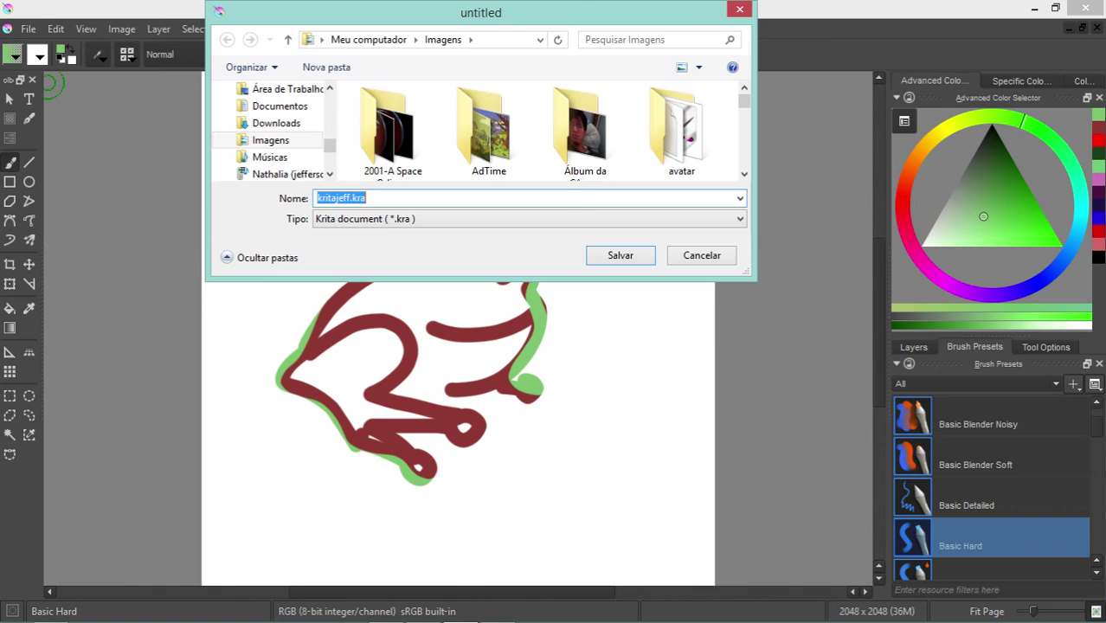
pyautogui.scroll(3, 277, 130)
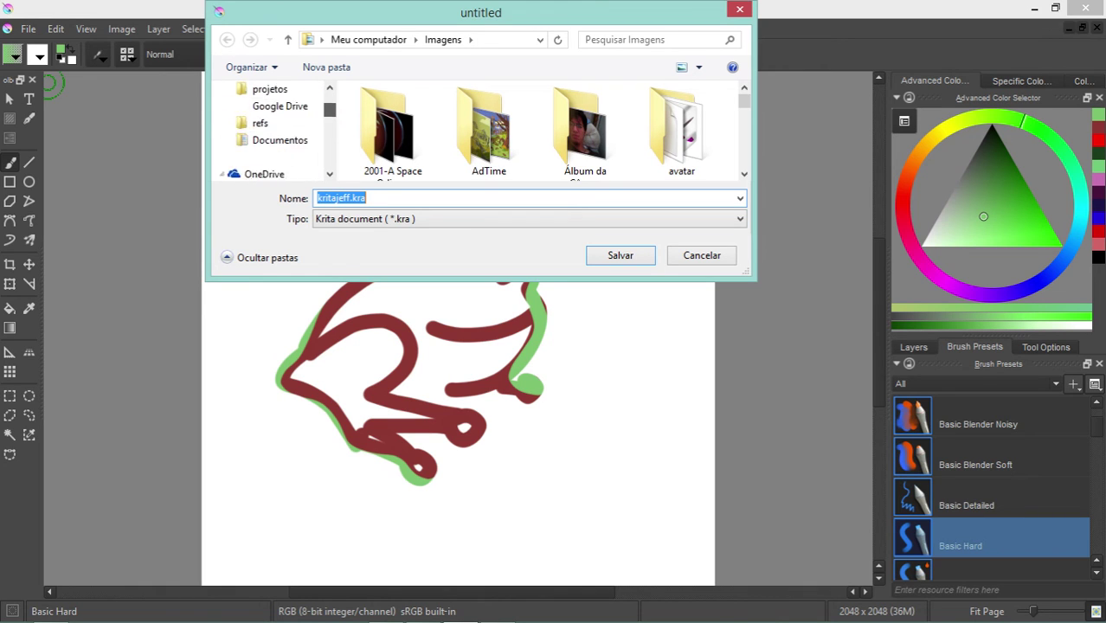
pyautogui.scroll(3, 277, 129)
pyautogui.scroll(-1, 270, 141)
pyautogui.click(270, 140)
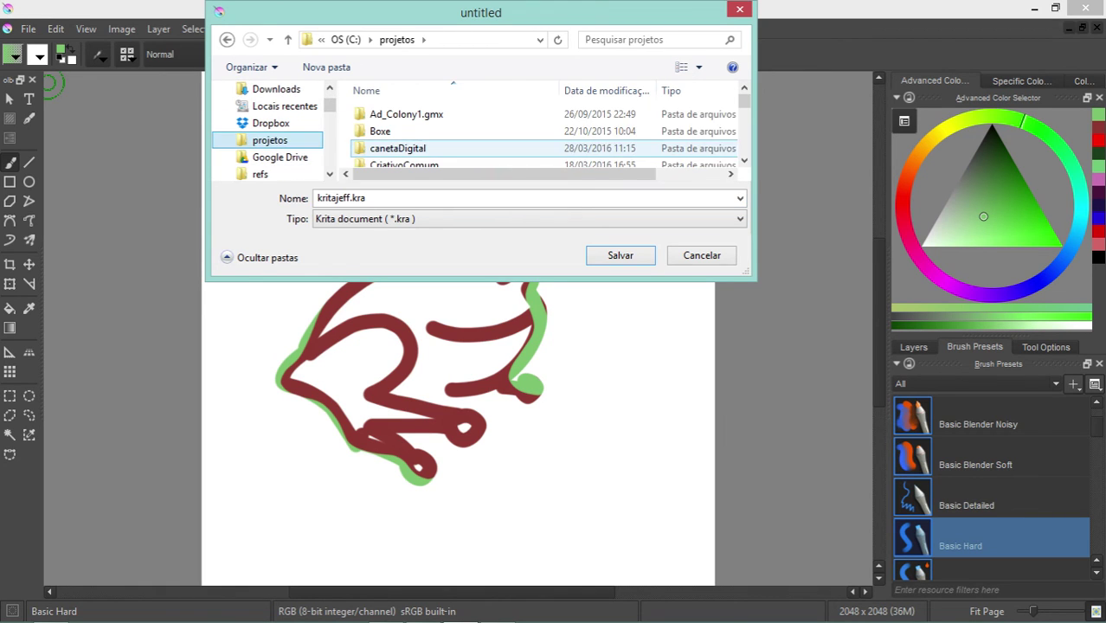
pyautogui.doubleClick(585, 147)
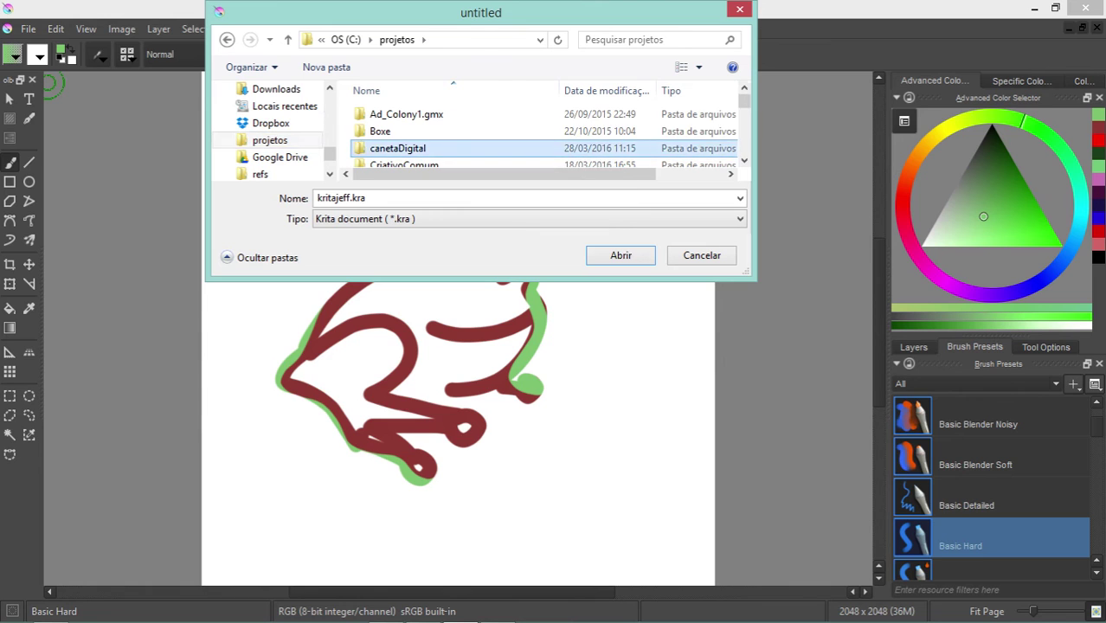
pyautogui.doubleClick(682, 130)
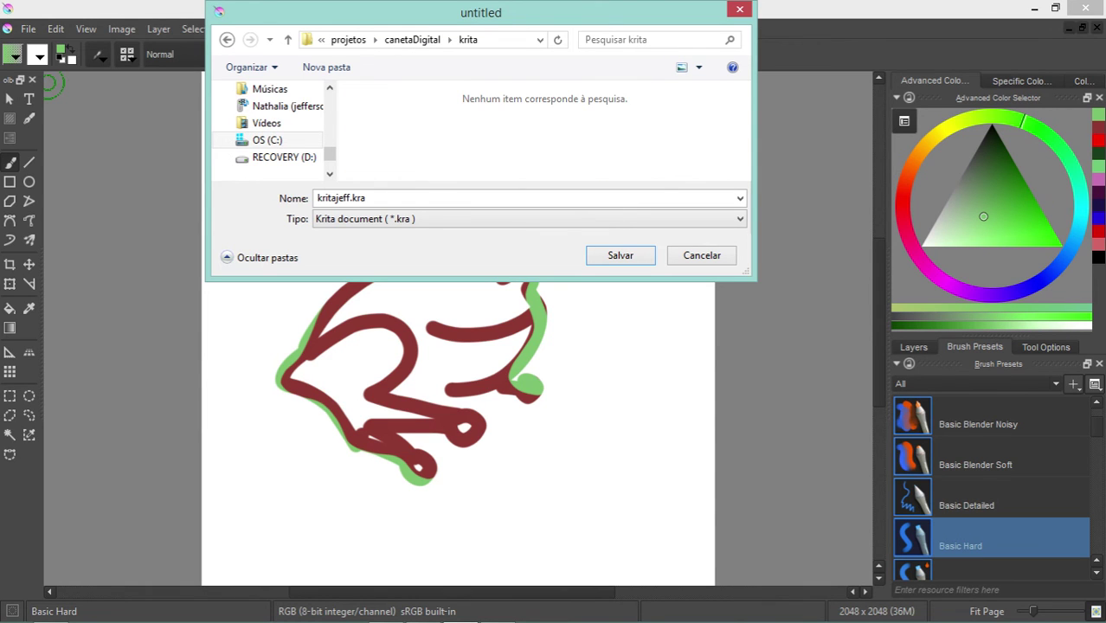
pyautogui.moveTo(481, 279); pyautogui.dragTo(480, 472)
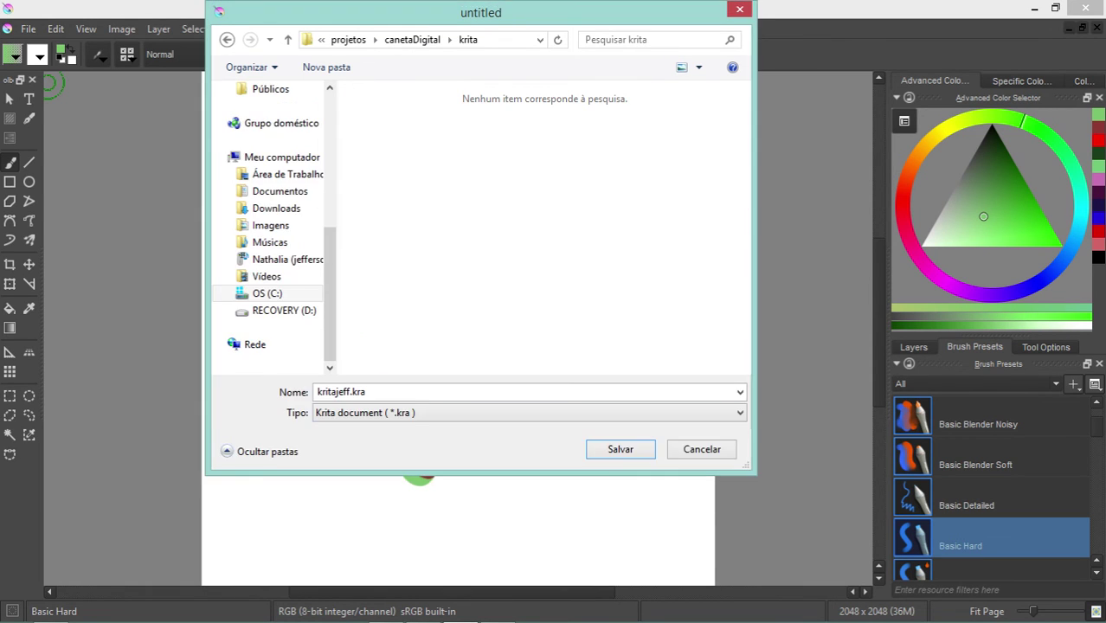
# Rename the file to kritajoof.kra and save it
pyautogui.hotkey('alt', 'n')
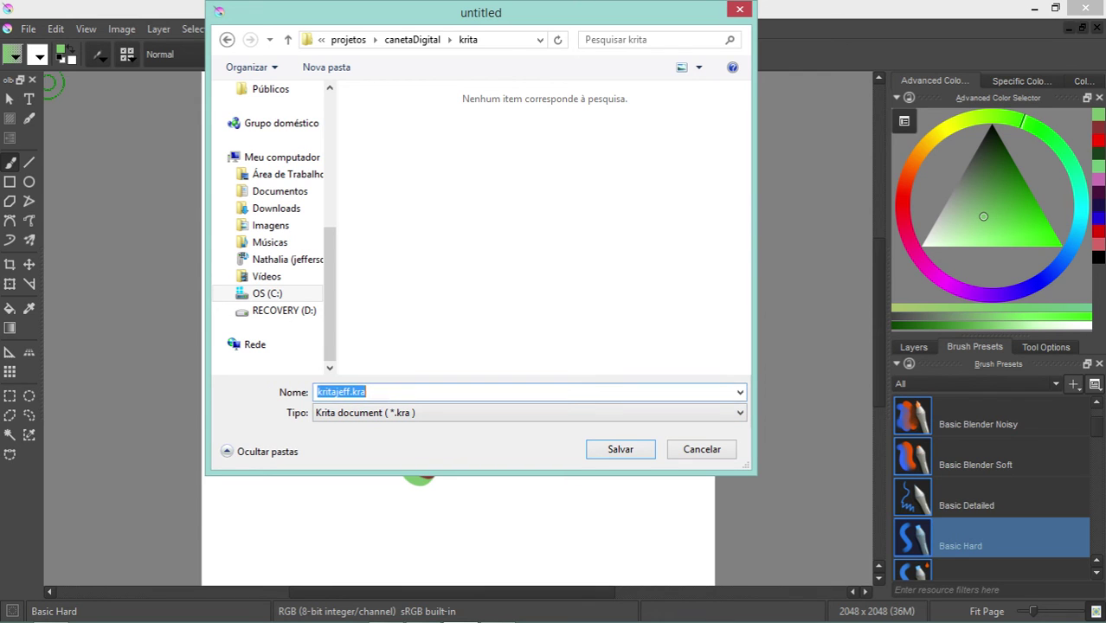
pyautogui.click(345, 391)
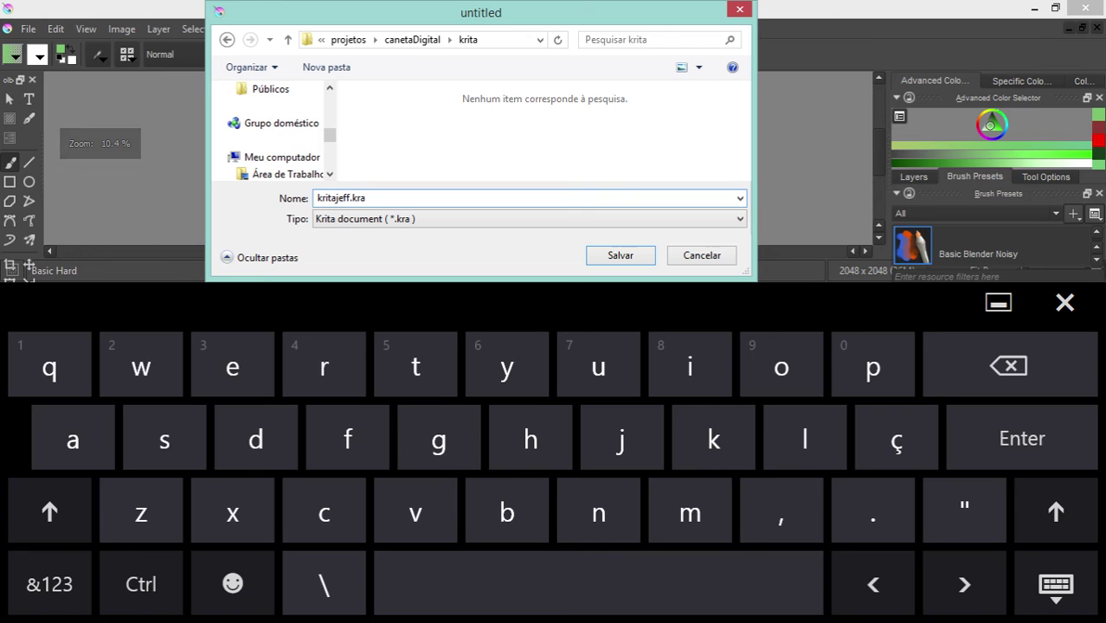
pyautogui.press('BackSpace')
pyautogui.press('BackSpace')
pyautogui.write('o')
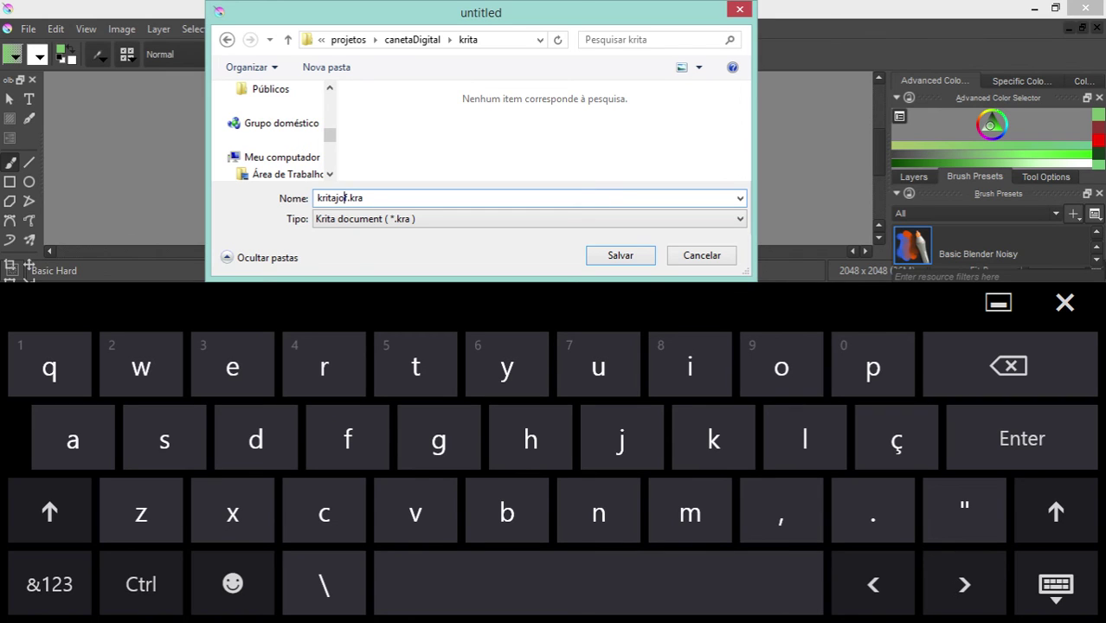
pyautogui.write('o')
pyautogui.click(620, 255)
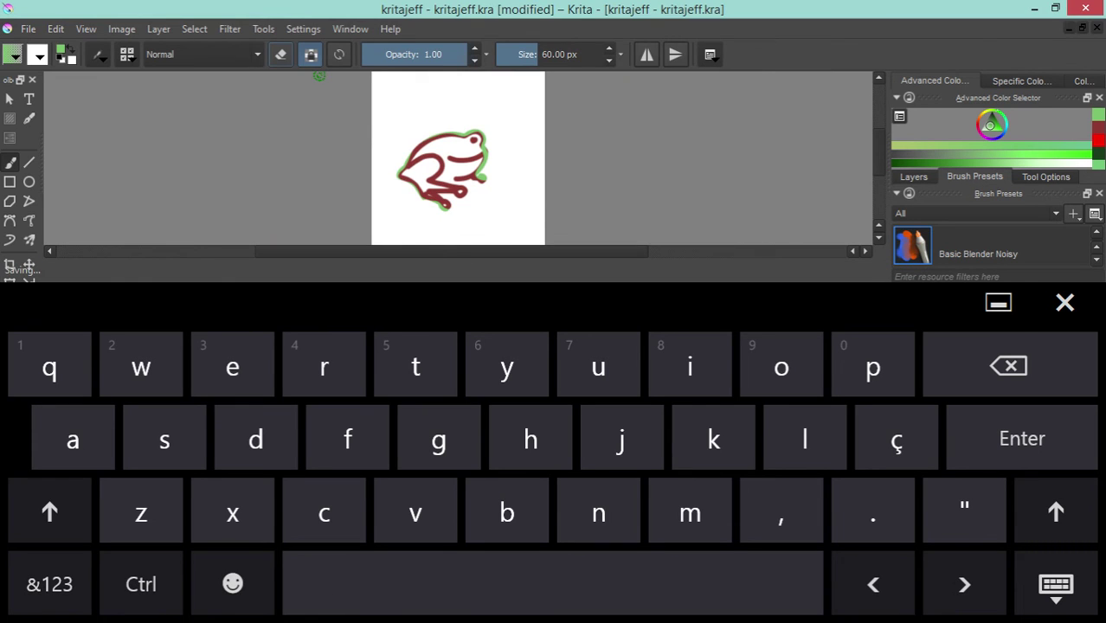
# Dismiss the Windows touch keyboard and open the File menu
pyautogui.click(1064, 302)
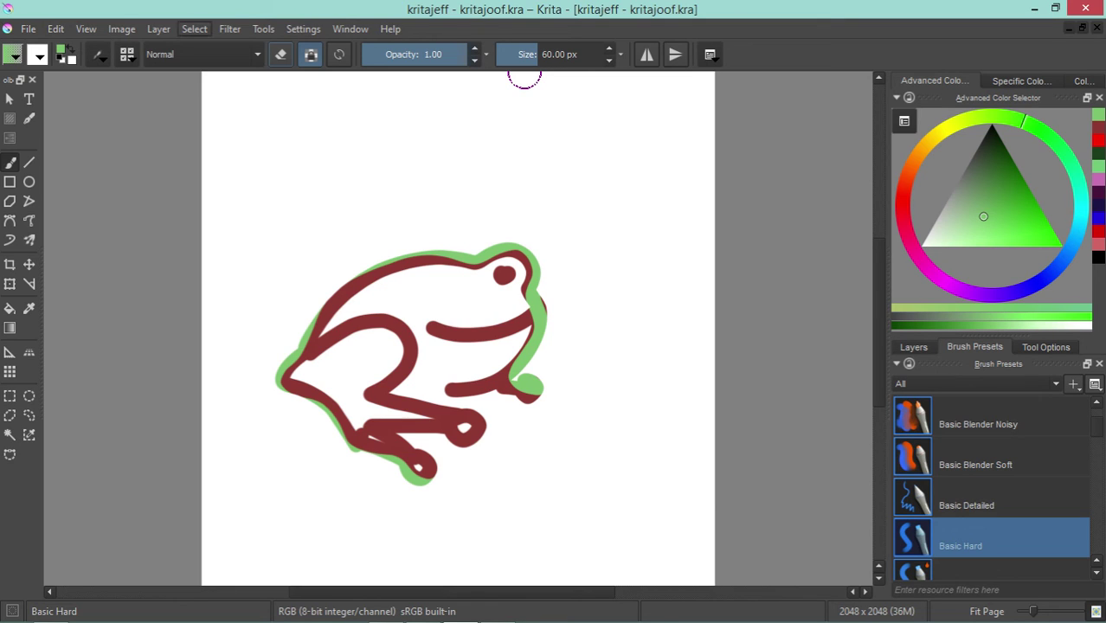
pyautogui.click(29, 29)
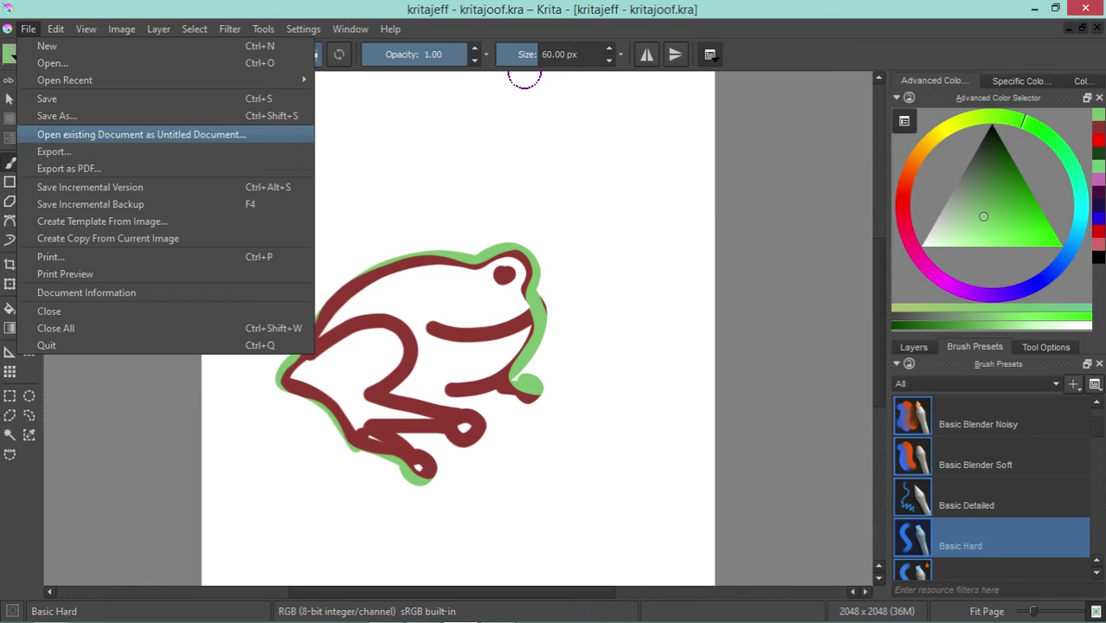
# Save the drawing as JPEG image kritajoof.jpeg, keeping 100% compression quality
pyautogui.click(56, 115)
pyautogui.click(528, 218)
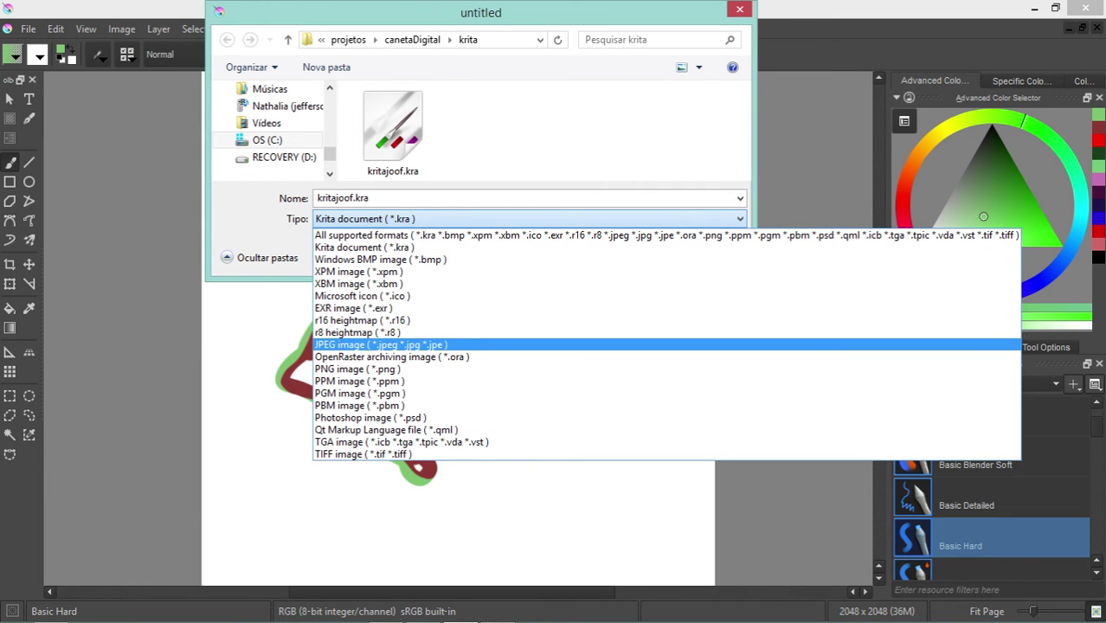
pyautogui.click(380, 344)
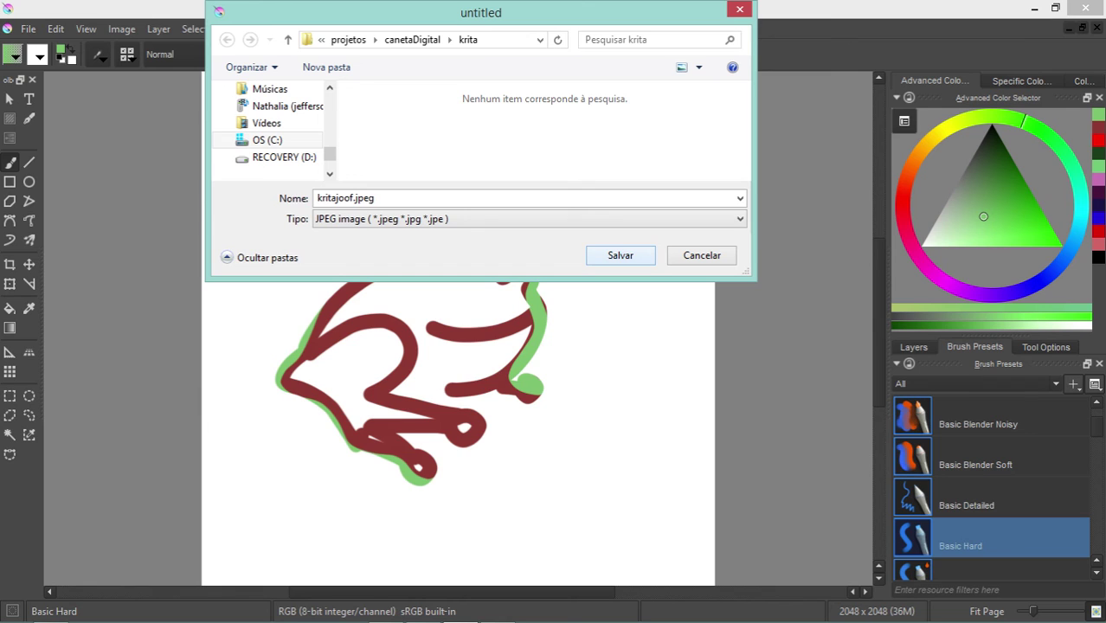
pyautogui.click(619, 255)
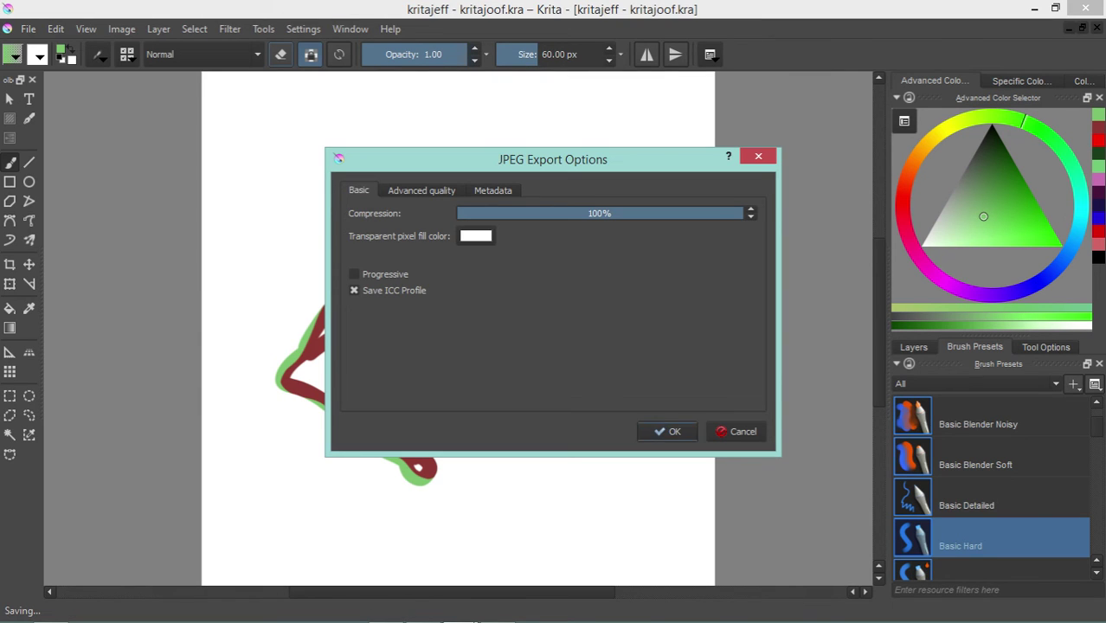
pyautogui.press('Return')
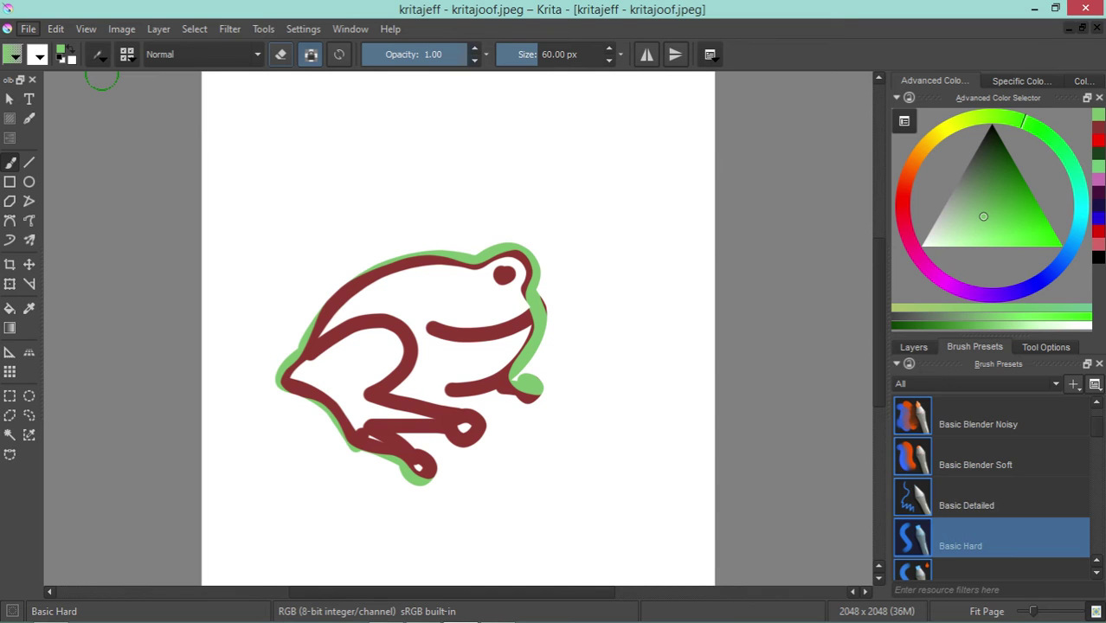
# Overwrite the existing kritajoof.kra with the current drawing as a Krita document
pyautogui.click(27, 28)
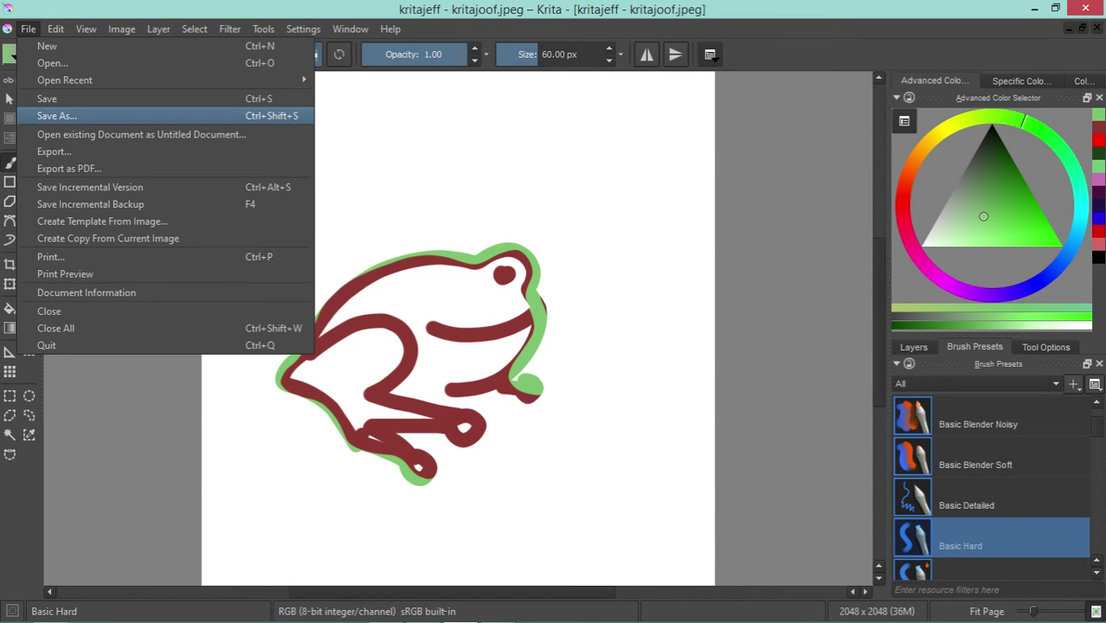
pyautogui.click(56, 116)
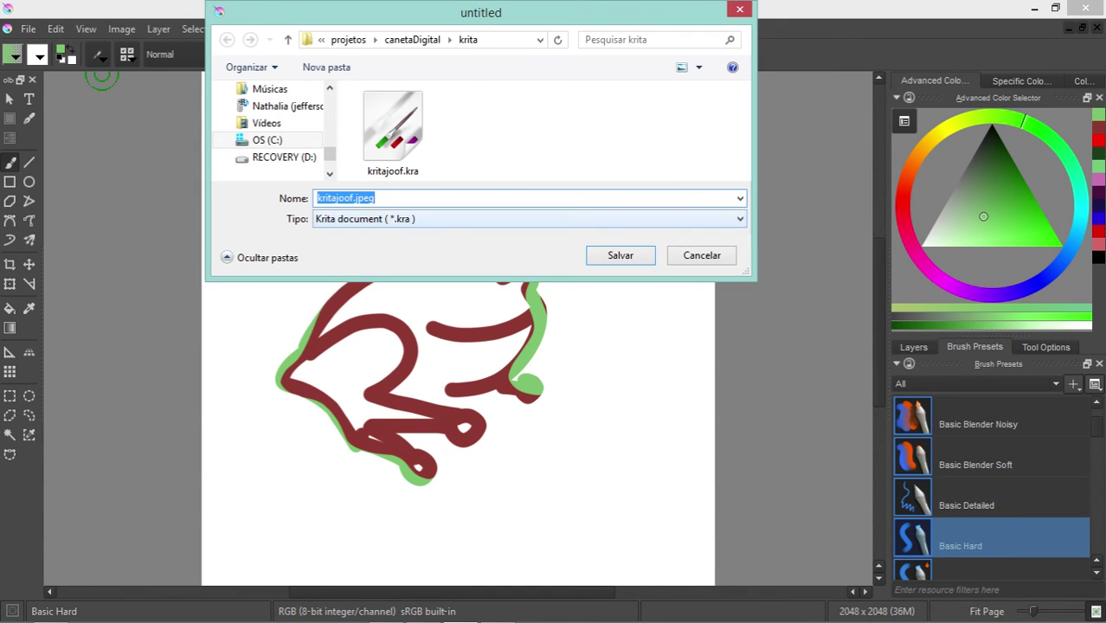
pyautogui.press('End')
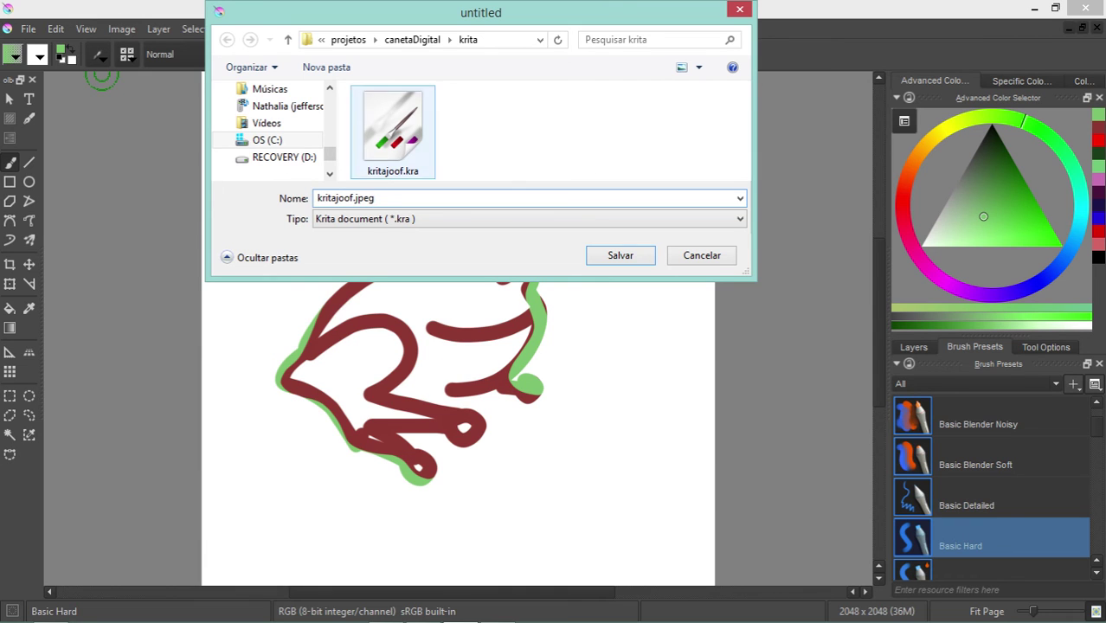
pyautogui.click(620, 255)
pyautogui.click(591, 319)
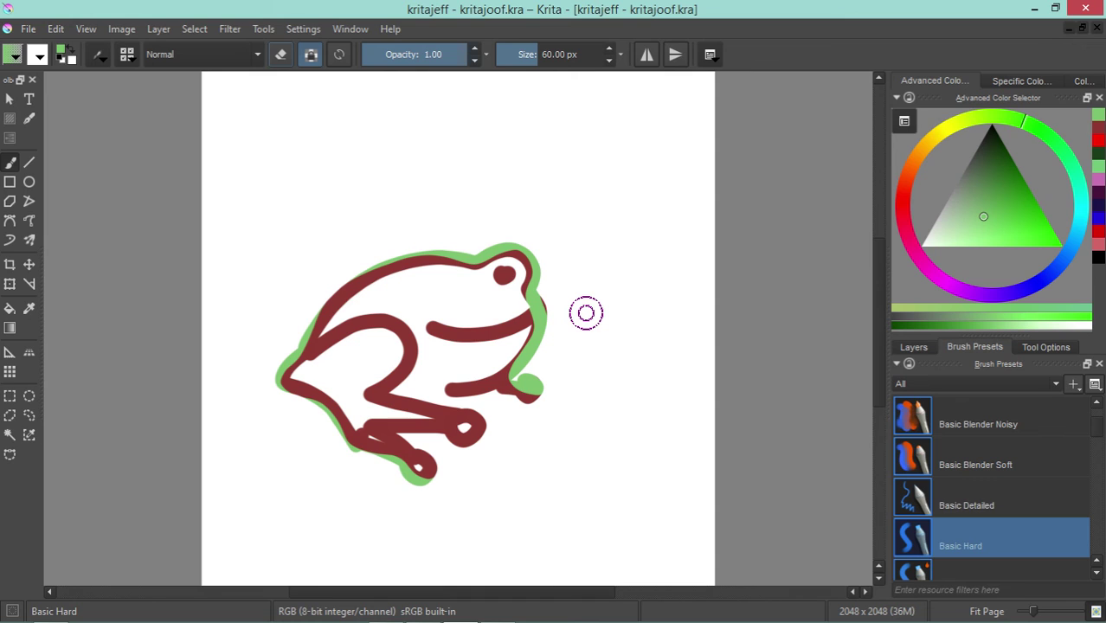
# In the Export dialog, navigate to the projetos\canetaDigital\krita folder
pyautogui.click(27, 29)
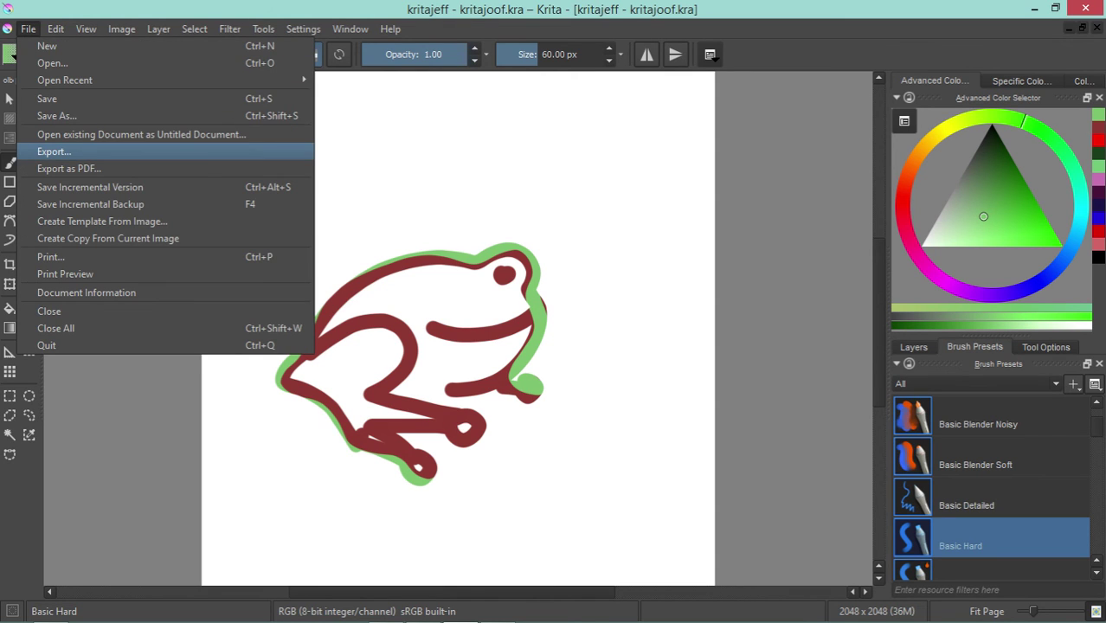
pyautogui.click(53, 151)
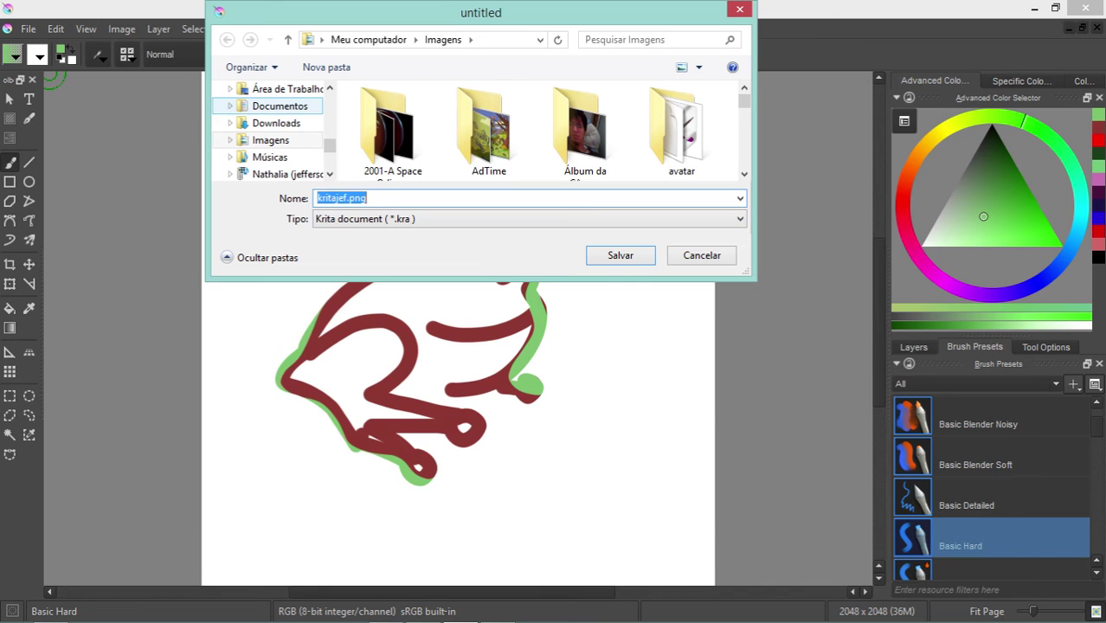
pyautogui.scroll(5, 269, 130)
pyautogui.scroll(3, 269, 130)
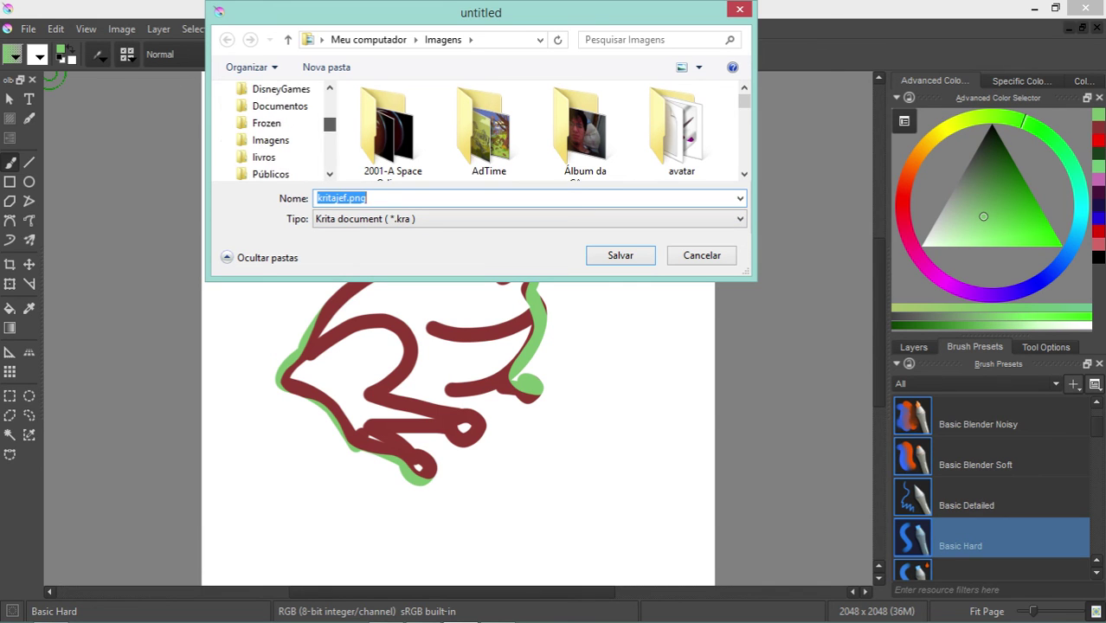
pyautogui.scroll(5, 269, 130)
pyautogui.click(270, 140)
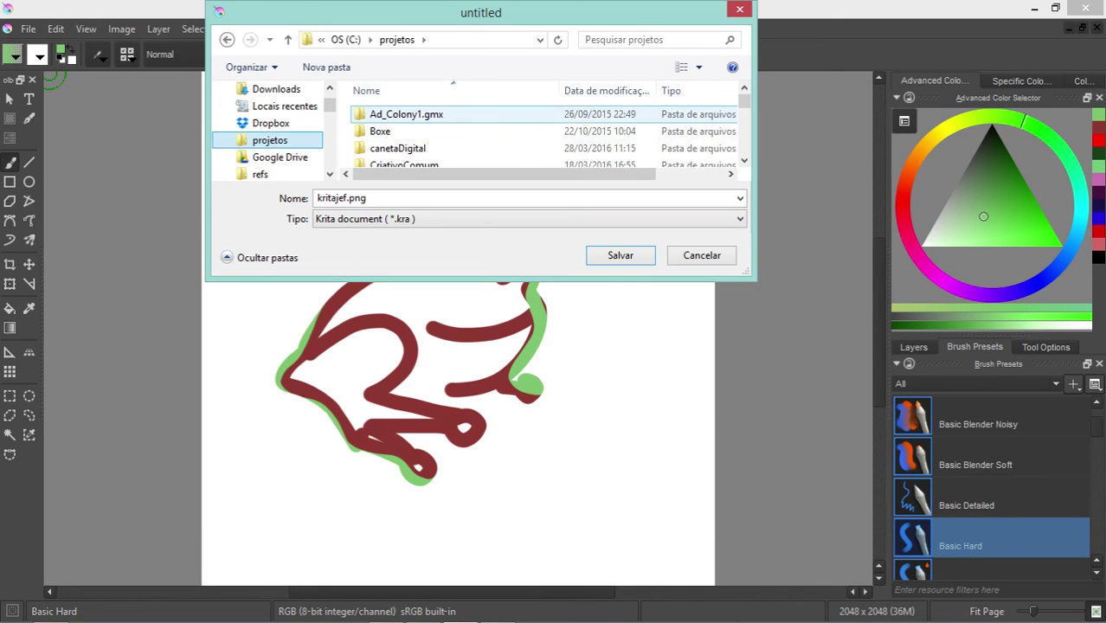
pyautogui.doubleClick(397, 148)
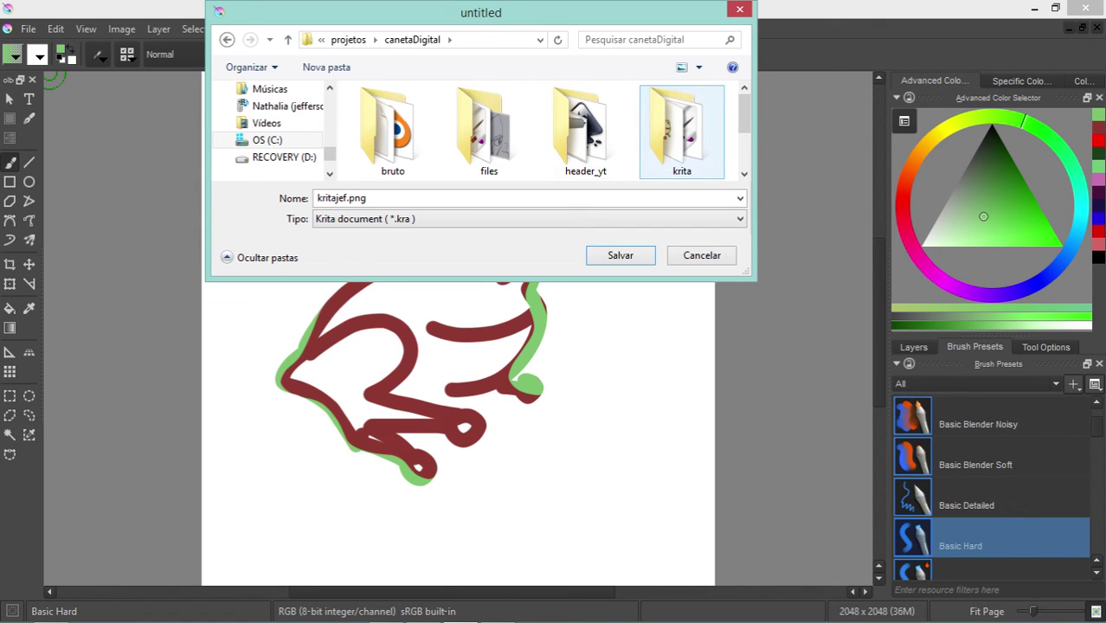
pyautogui.doubleClick(682, 129)
# Export the drawing as JPEG image kritajef.jpeg and accept the JPEG export options
pyautogui.click(528, 219)
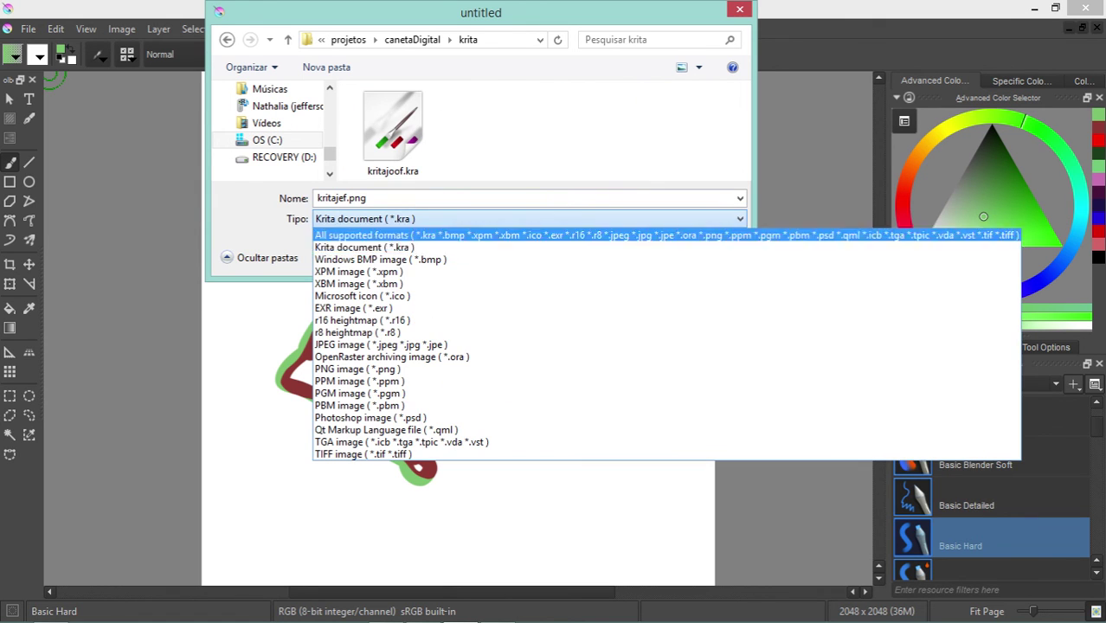
pyautogui.press('Return')
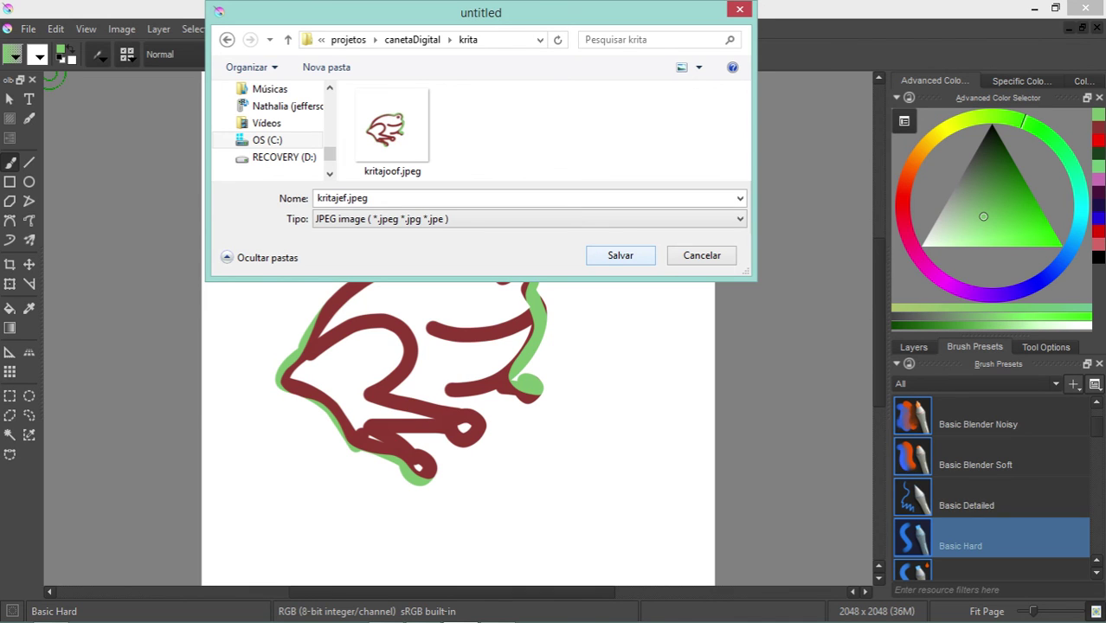
pyautogui.click(620, 256)
pyautogui.click(667, 431)
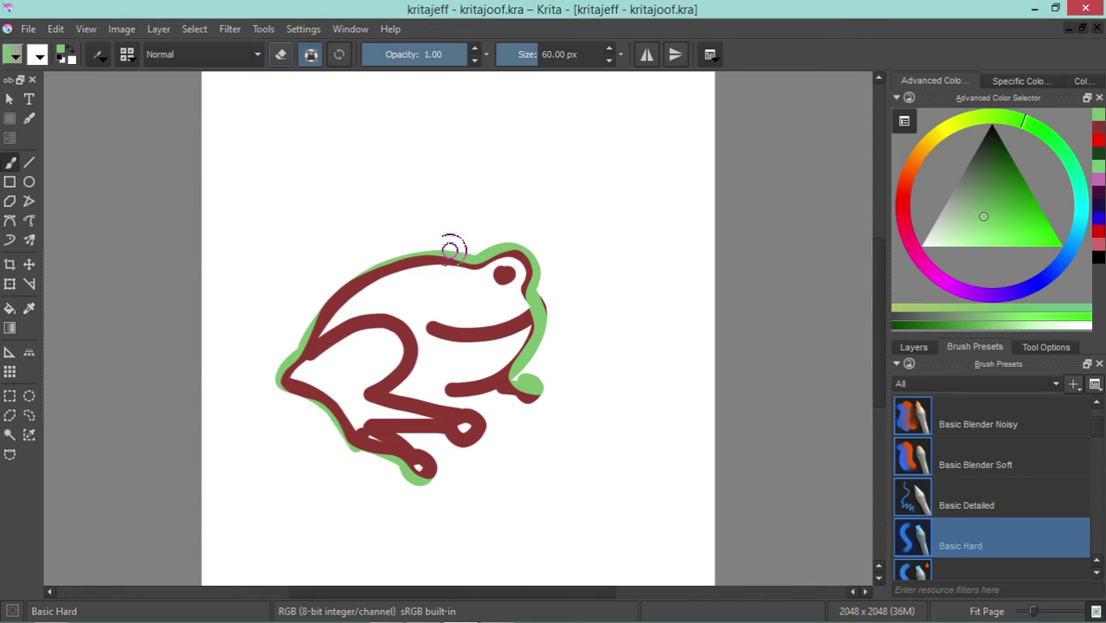
pyautogui.click(28, 29)
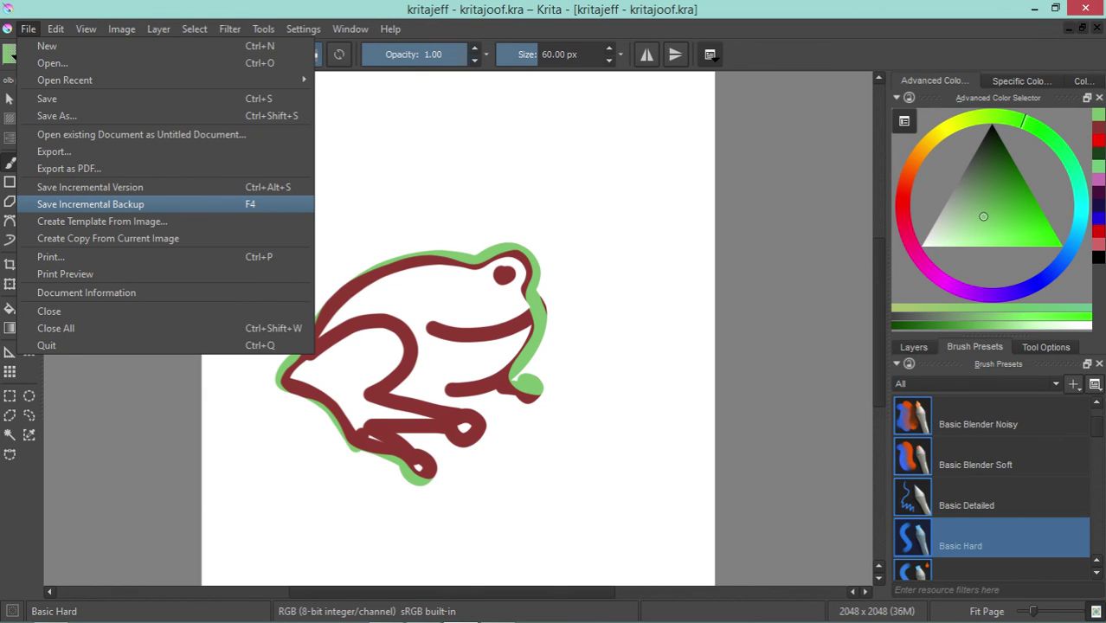
pyautogui.press('Escape')
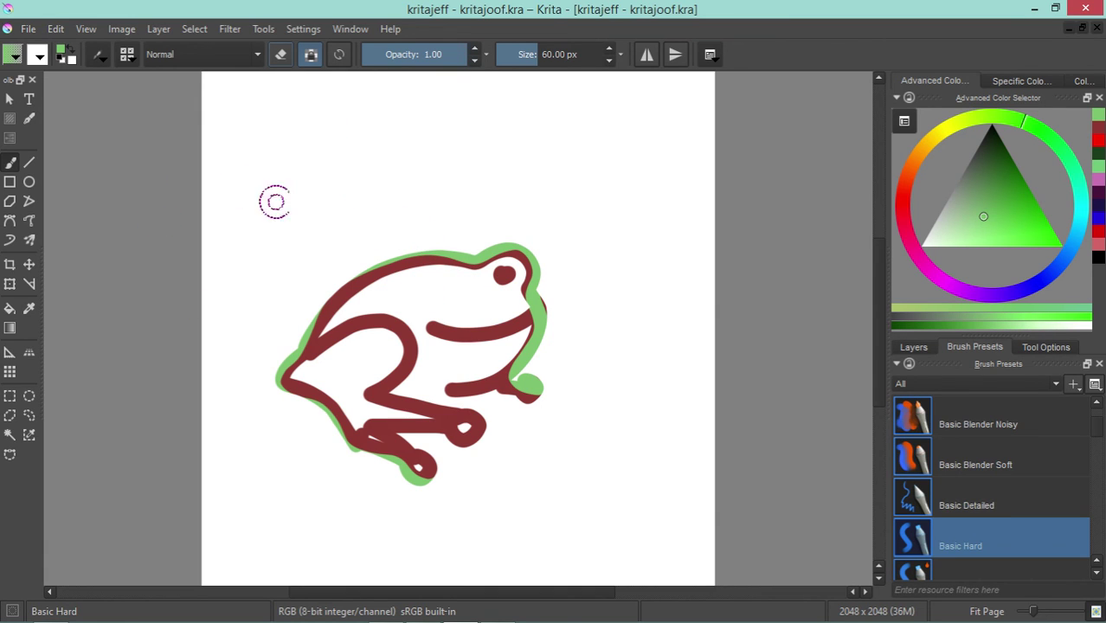
# Turn off alpha lock and paint green stems: a circle-topped stem left, a tall looped stem right
pyautogui.moveTo(275, 201); pyautogui.dragTo(316, 197)
pyautogui.click(310, 54)
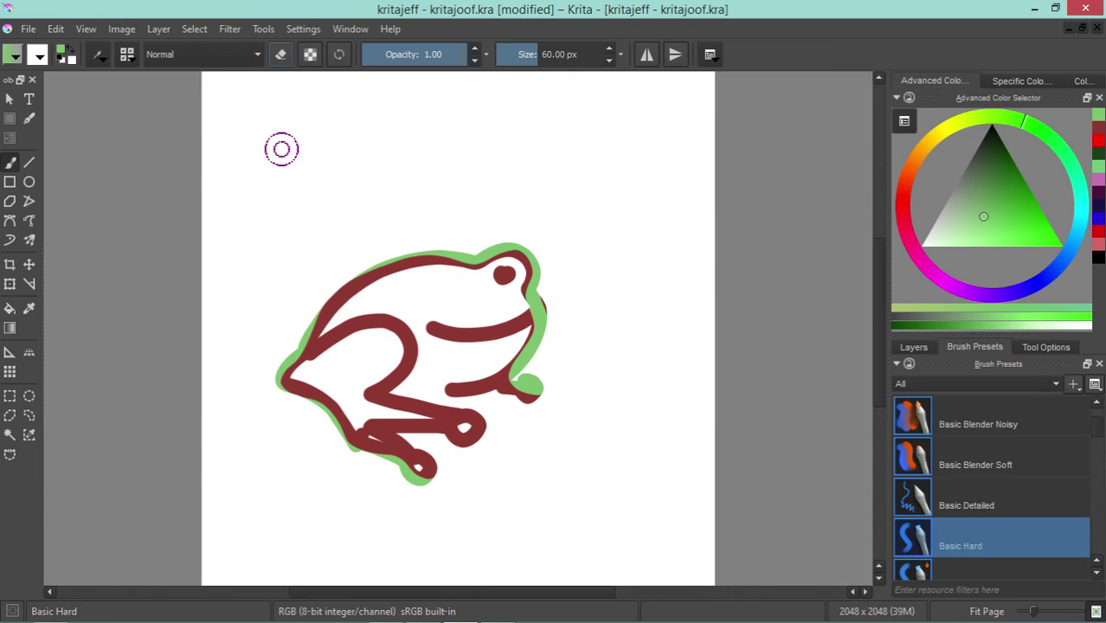
pyautogui.moveTo(281, 149)
pyautogui.mouseDown()
pyautogui.moveTo(322, 133)
pyautogui.moveTo(277, 143)
pyautogui.mouseUp()
pyautogui.moveTo(312, 217); pyautogui.dragTo(298, 322)
pyautogui.moveTo(574, 121); pyautogui.dragTo(623, 368)
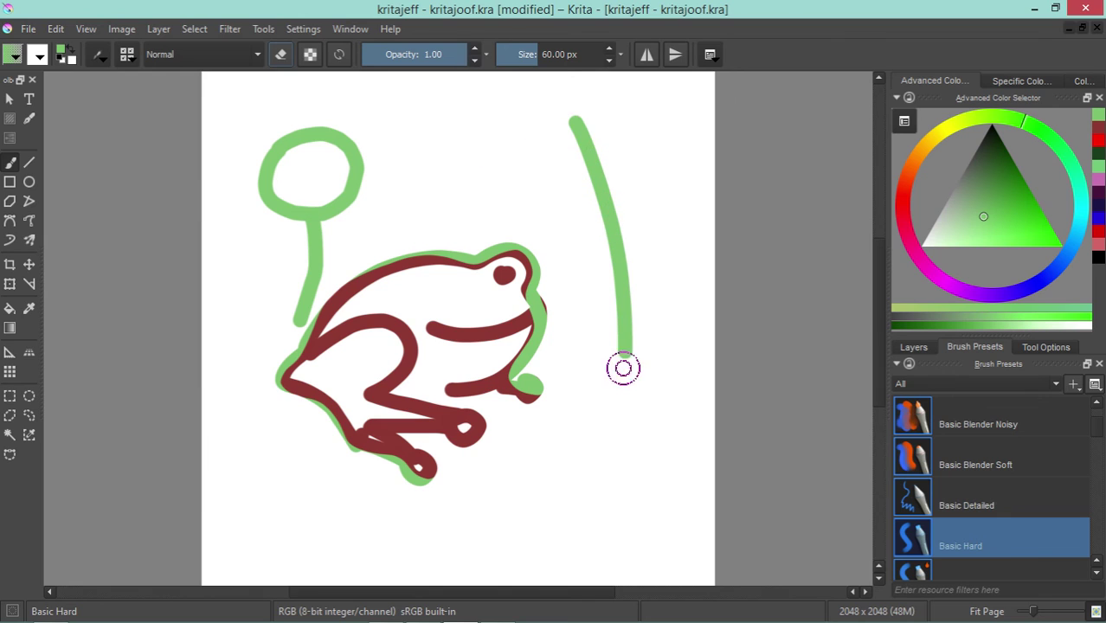
pyautogui.moveTo(546, 99)
pyautogui.mouseDown()
pyautogui.moveTo(588, 116)
pyautogui.moveTo(562, 82)
pyautogui.moveTo(547, 115)
pyautogui.mouseUp()
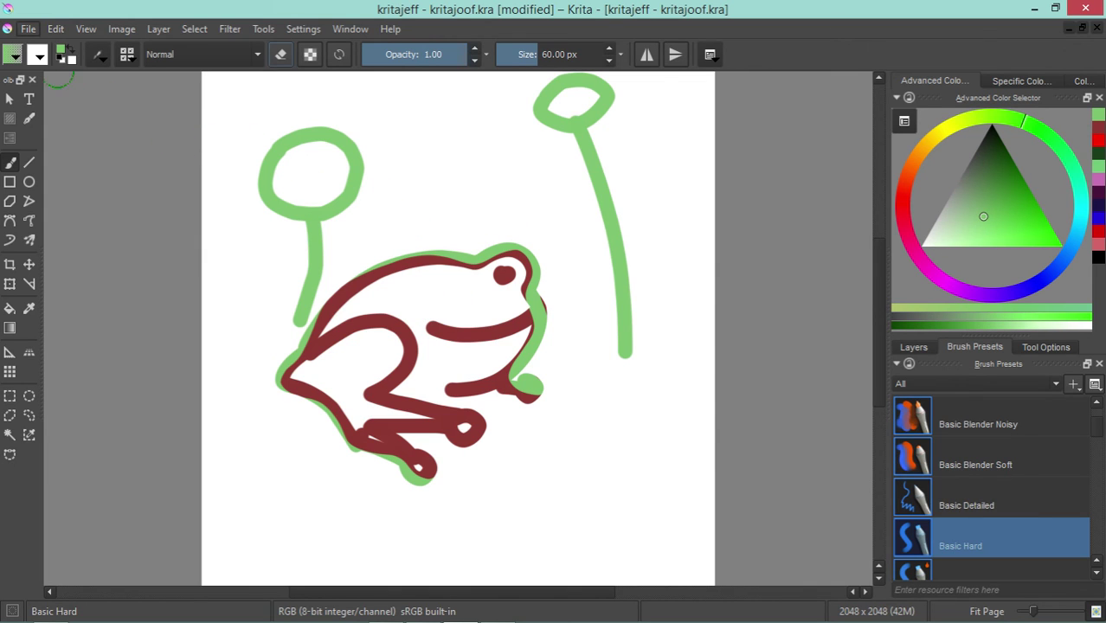
pyautogui.click(29, 29)
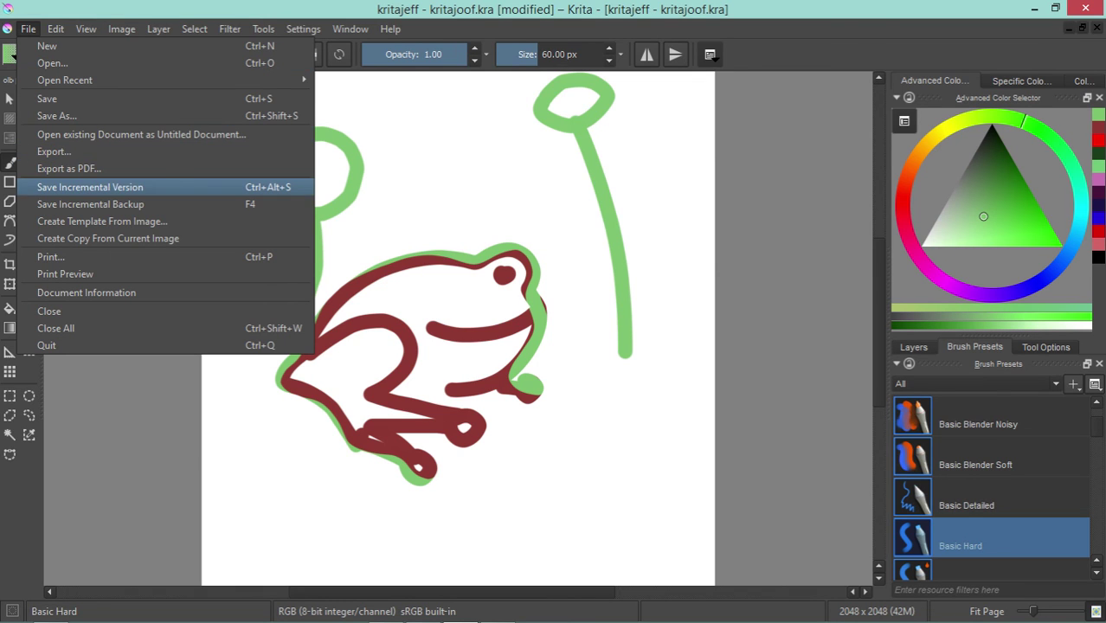
# Save an incremental version of the drawing as kritajoof_001.kra
pyautogui.click(90, 187)
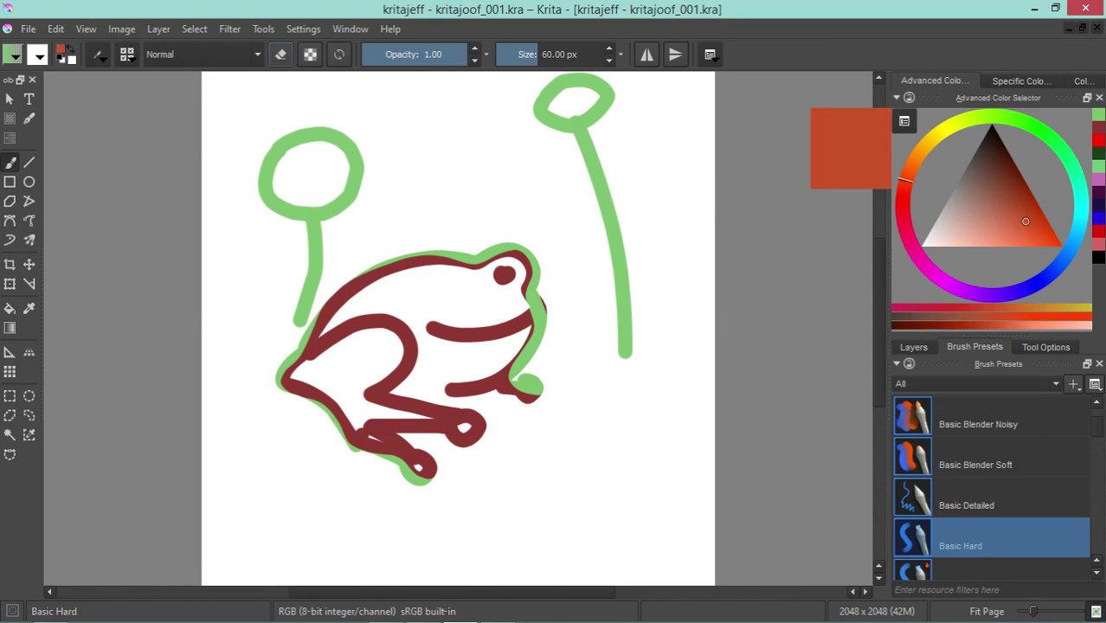
# Paint two orange strokes beside the right green stem and a V above the frog, saving as kritajoof_002.kra
pyautogui.moveTo(641, 159); pyautogui.dragTo(679, 281)
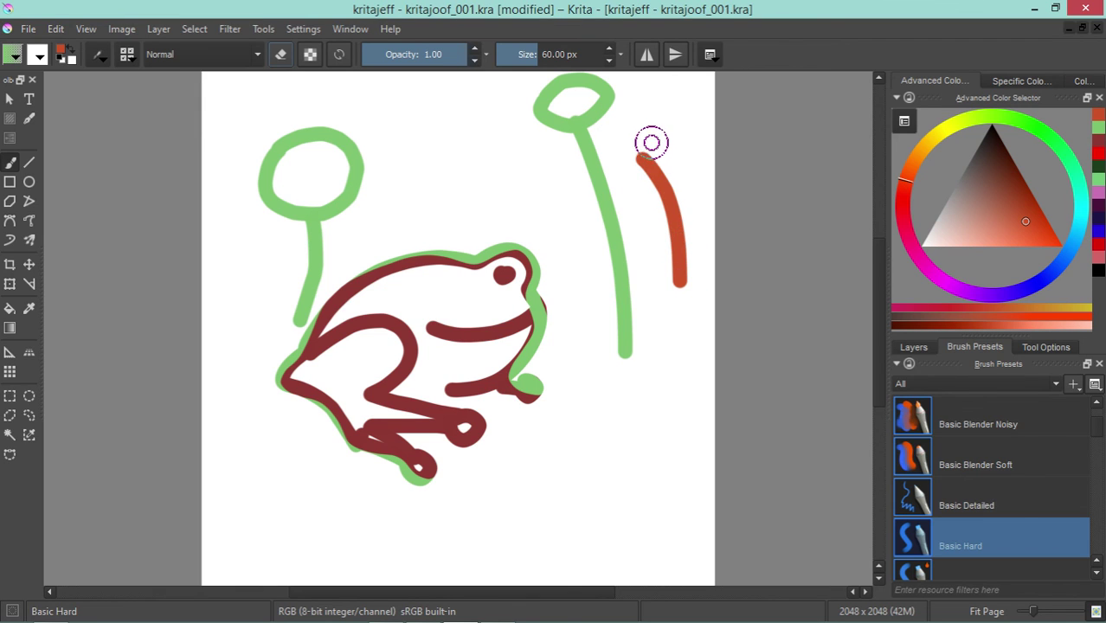
pyautogui.moveTo(650, 183); pyautogui.dragTo(659, 255)
pyautogui.moveTo(516, 173); pyautogui.dragTo(539, 218)
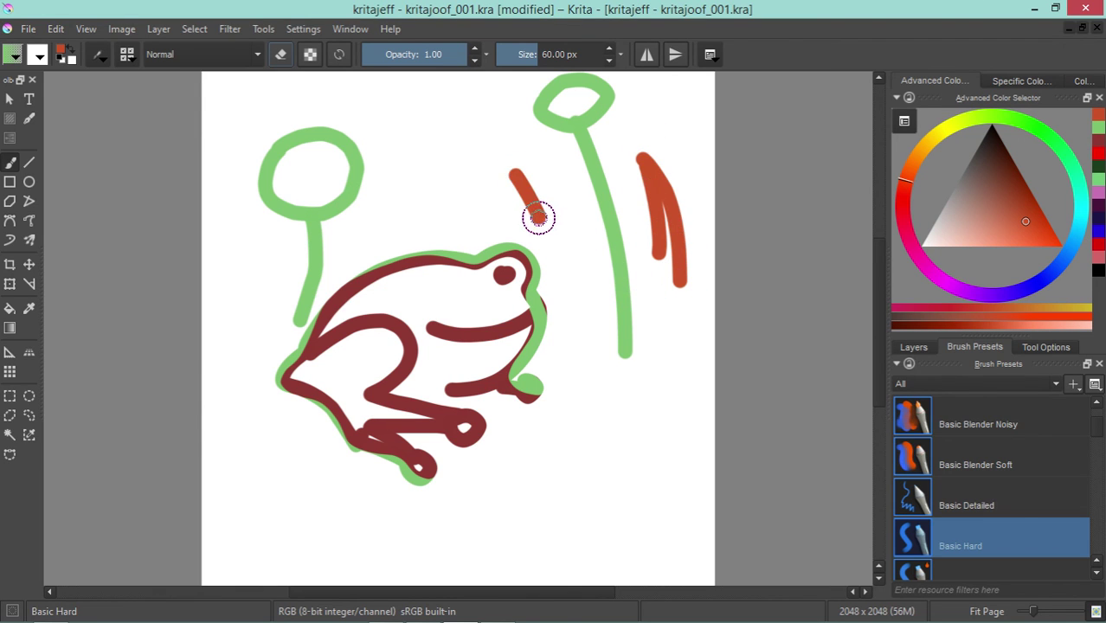
pyautogui.moveTo(524, 172); pyautogui.dragTo(570, 209)
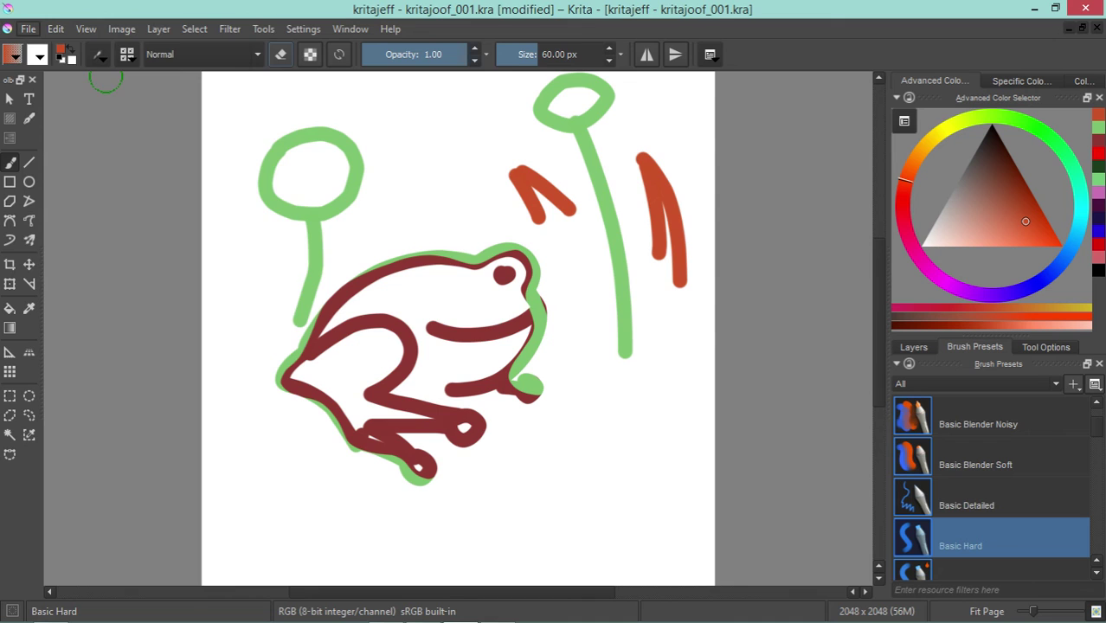
pyautogui.click(29, 29)
pyautogui.click(90, 187)
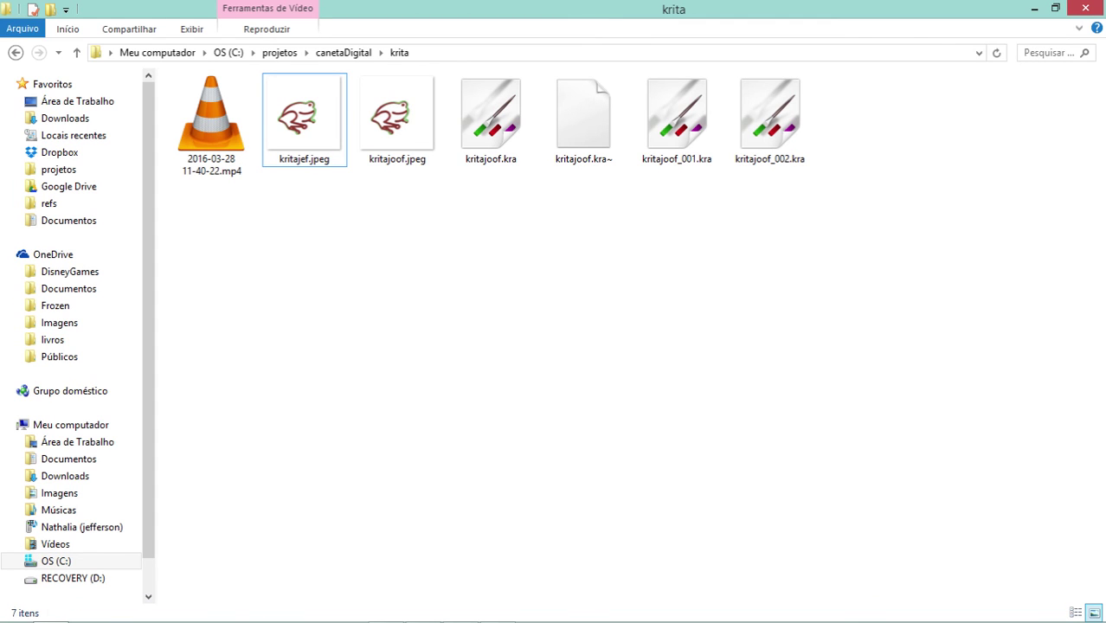
# Check the sizes of kritajoof.kra, kritajoof.kra~, kritajoof_001.kra and kritajoof_002.kra, then return to Krita
pyautogui.click(491, 117)
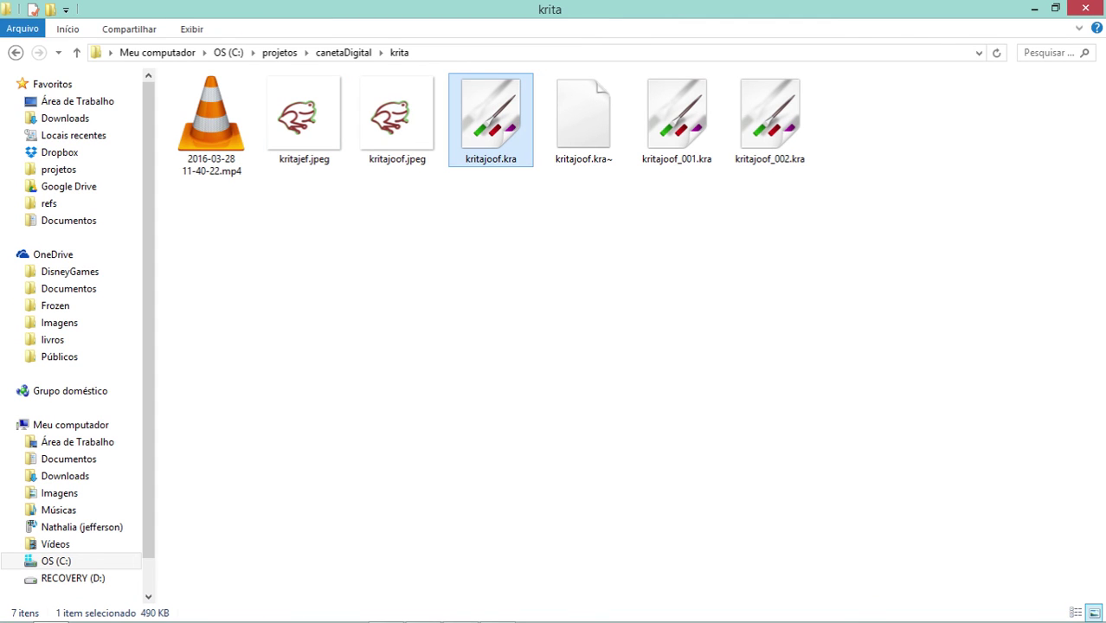
pyautogui.click(583, 117)
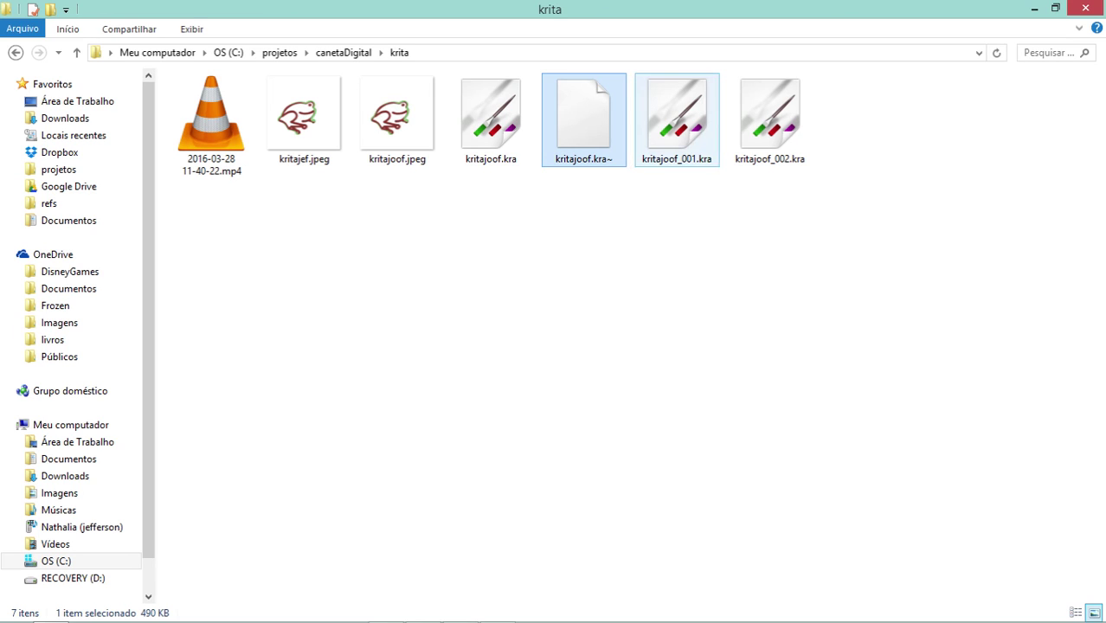
pyautogui.click(677, 116)
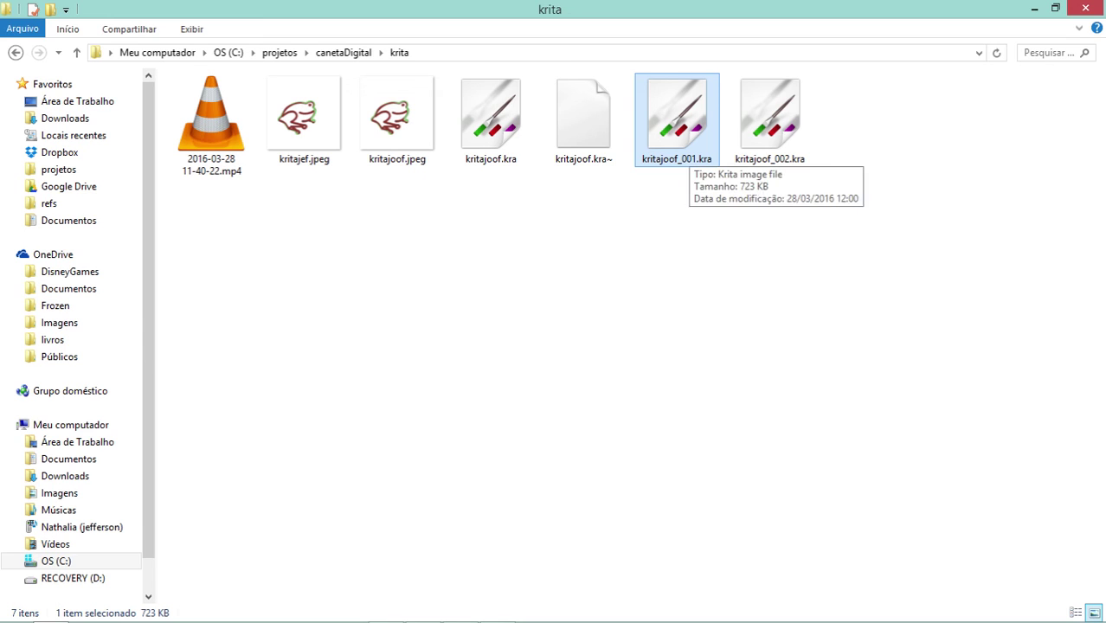
pyautogui.click(769, 117)
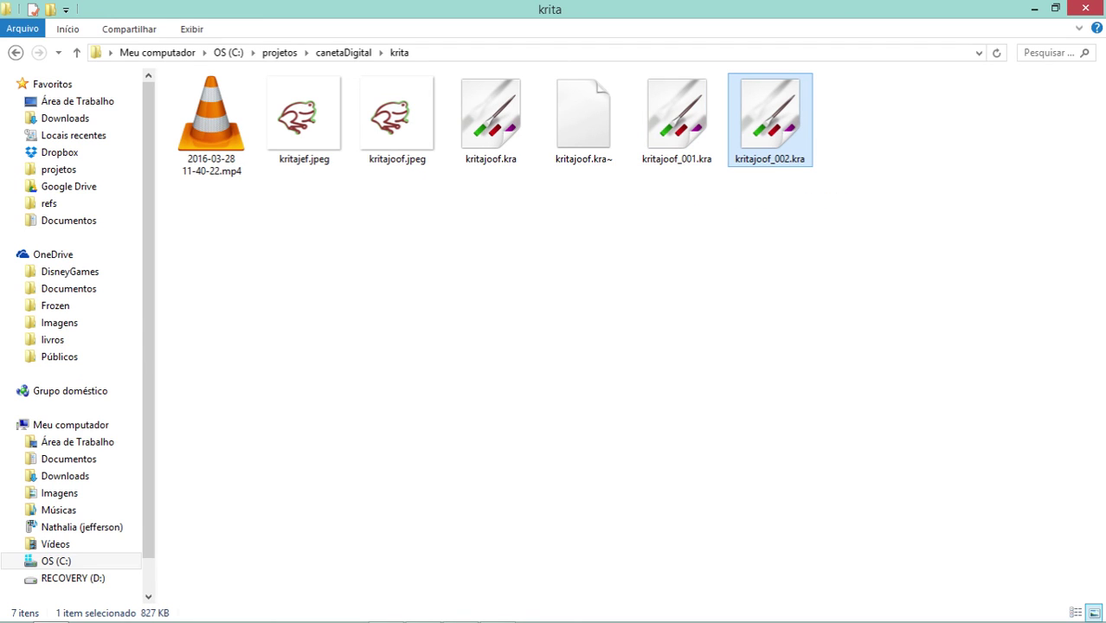
pyautogui.moveTo(461, 611)
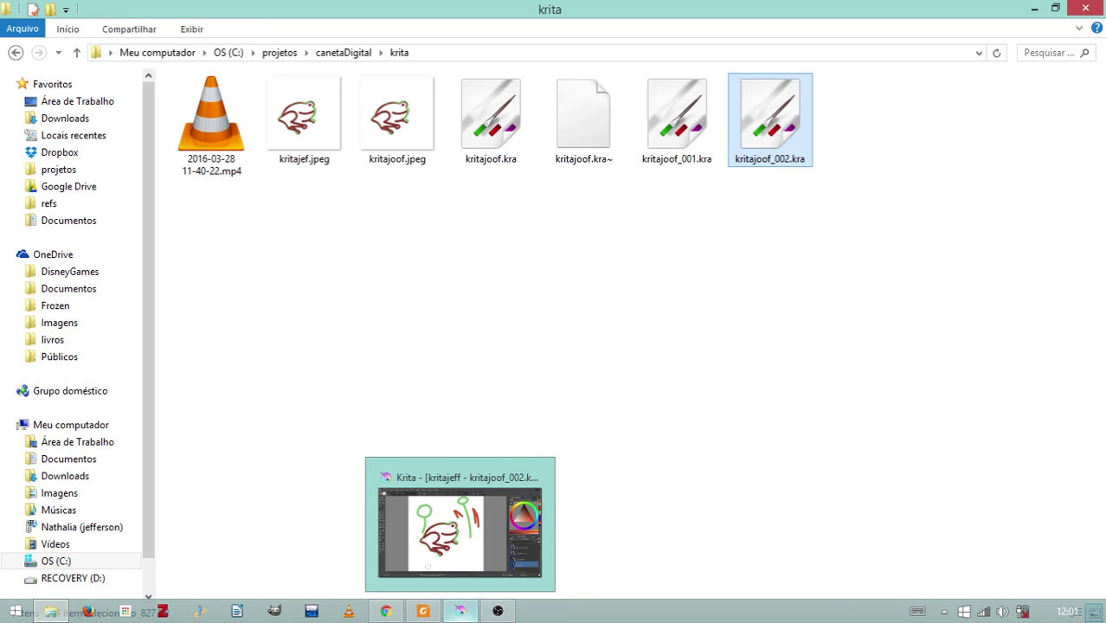
pyautogui.click(460, 528)
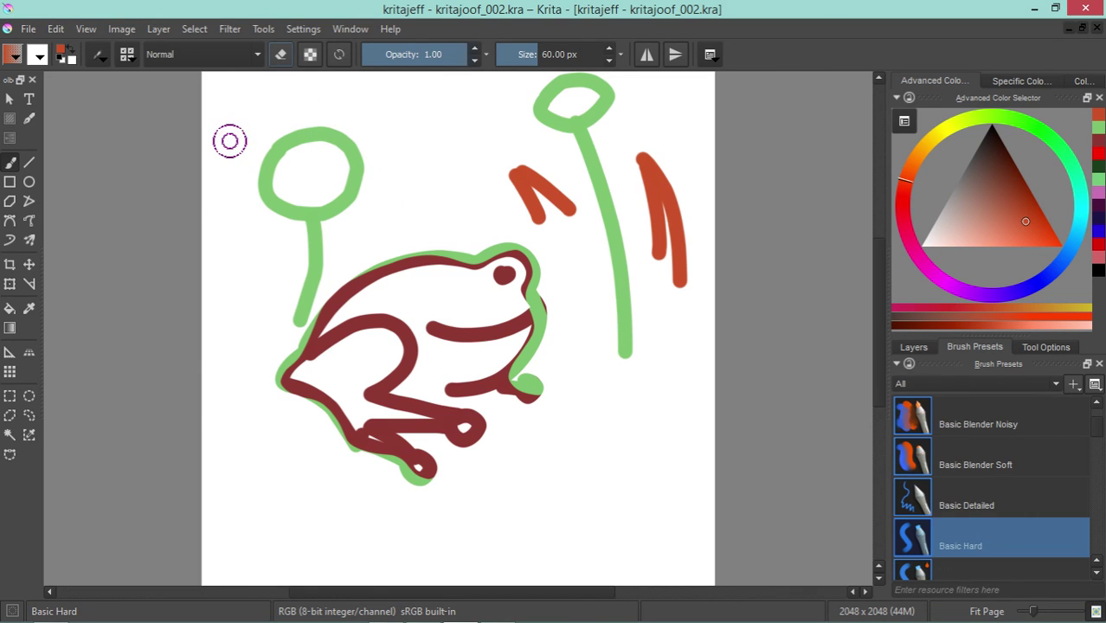
# Save an incremental backup of kritajoof_002.kra from the File menu
pyautogui.click(27, 29)
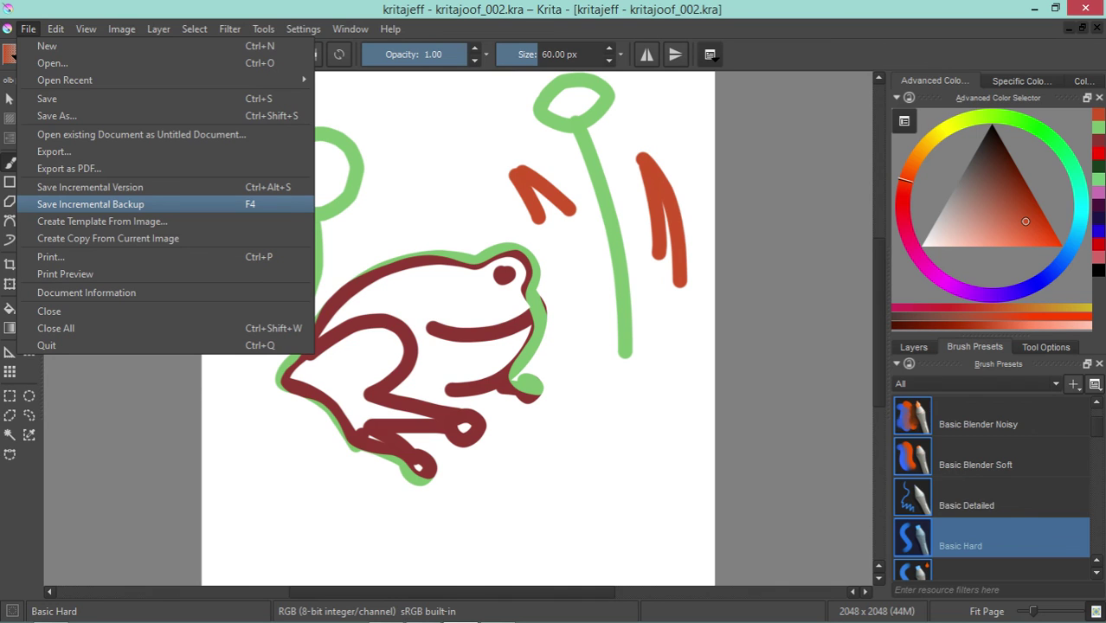
pyautogui.press('Return')
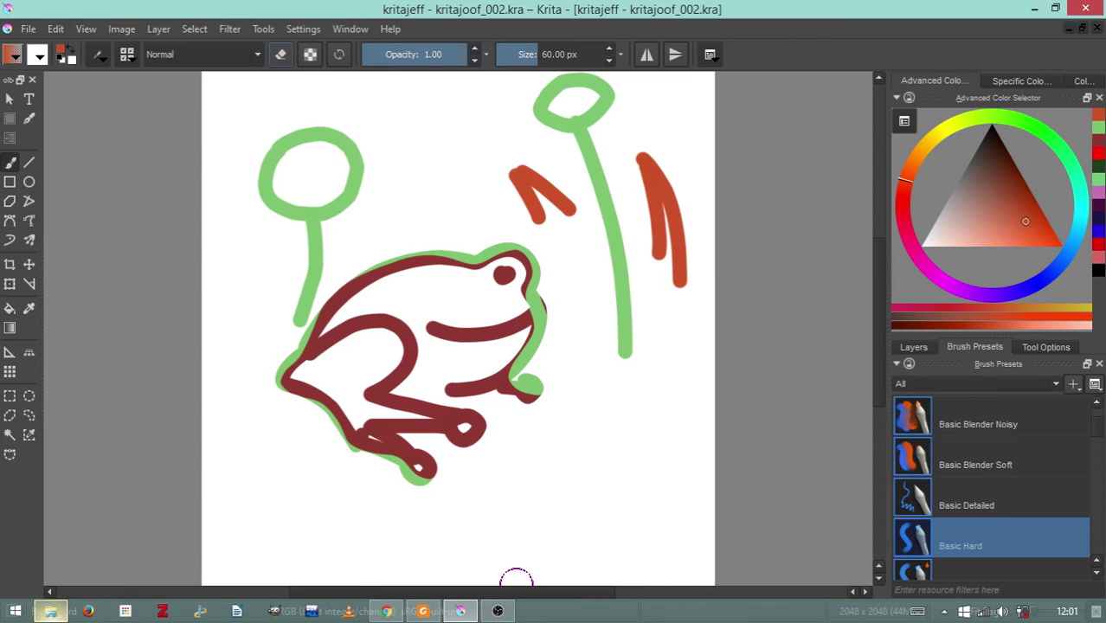
# Confirm kritajoof_002~000.kra (827 KB) is in the krita folder, then return to Krita
pyautogui.click(51, 611)
pyautogui.click(956, 121)
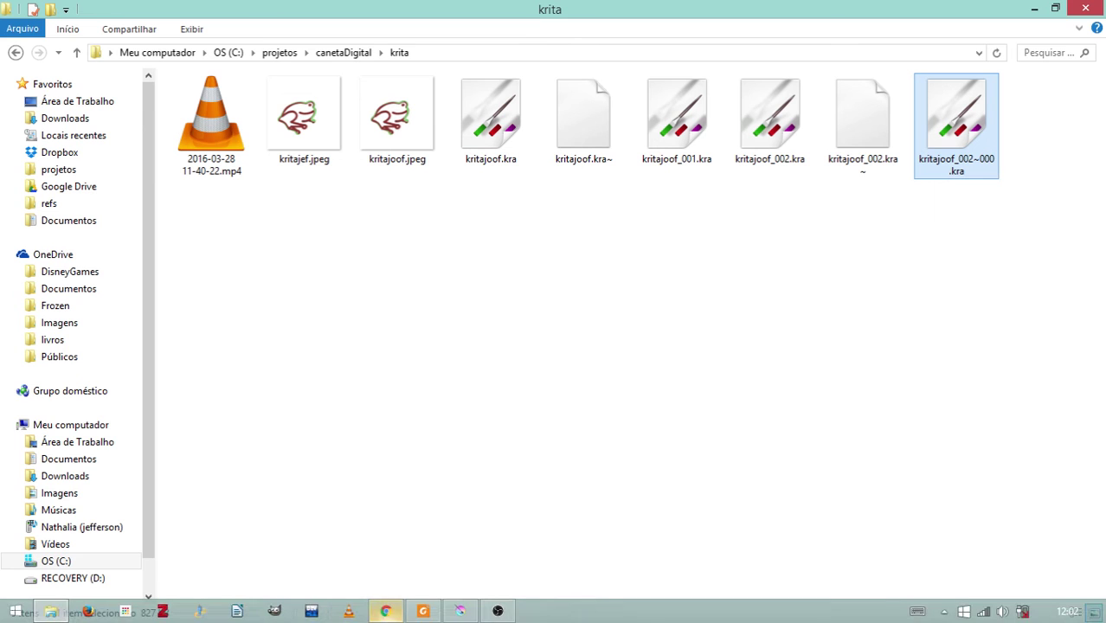
pyautogui.click(460, 614)
# Save a second incremental backup, kritajoof_002~001.kra, and view the krita folder in Explorer
pyautogui.click(27, 29)
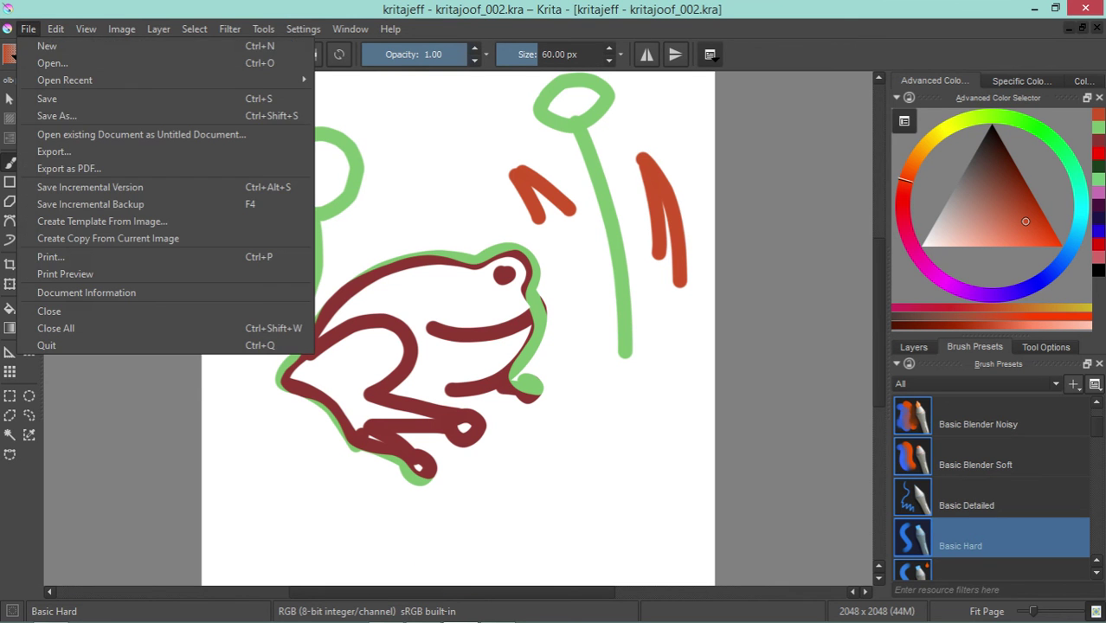
pyautogui.click(62, 205)
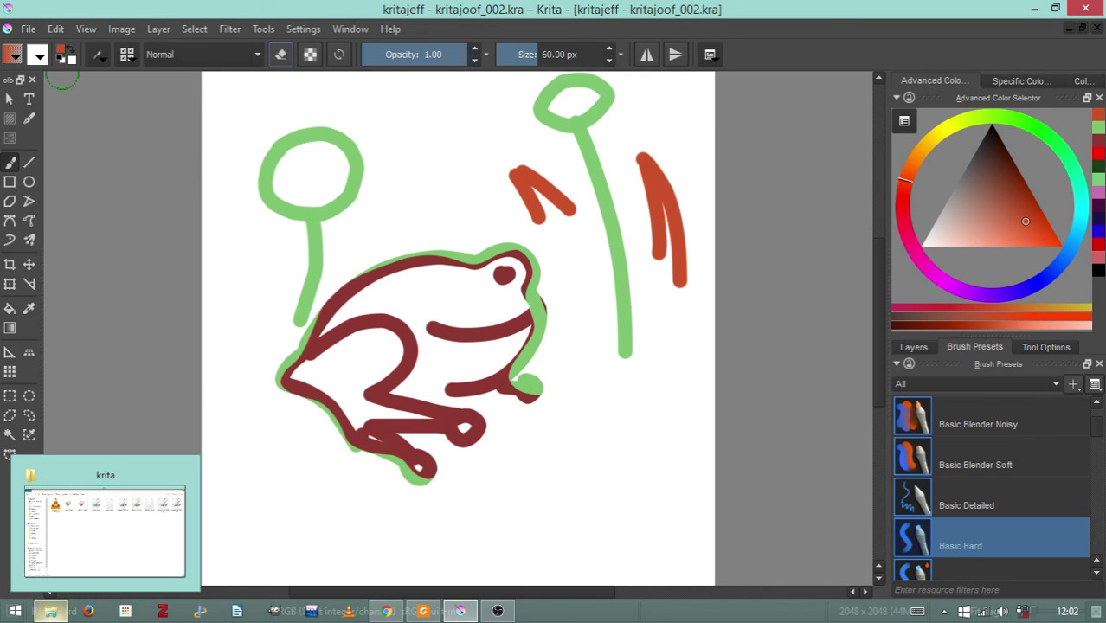
pyautogui.click(105, 528)
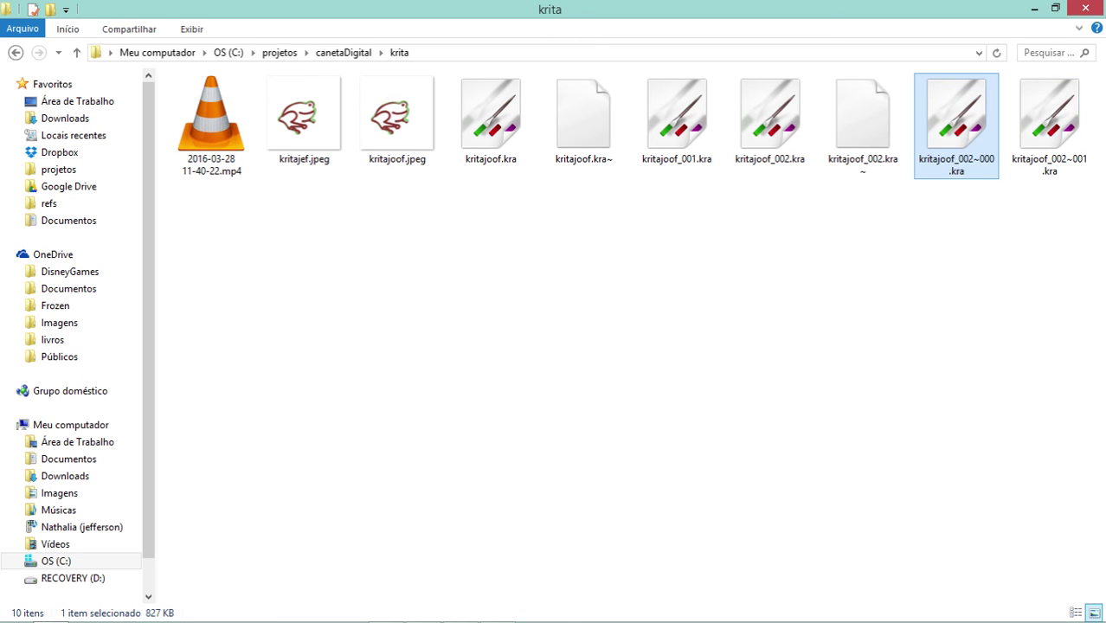
# Select the backup kritajoof_002~001.kra, go back to Krita, then bring up the OBS window
pyautogui.click(1048, 121)
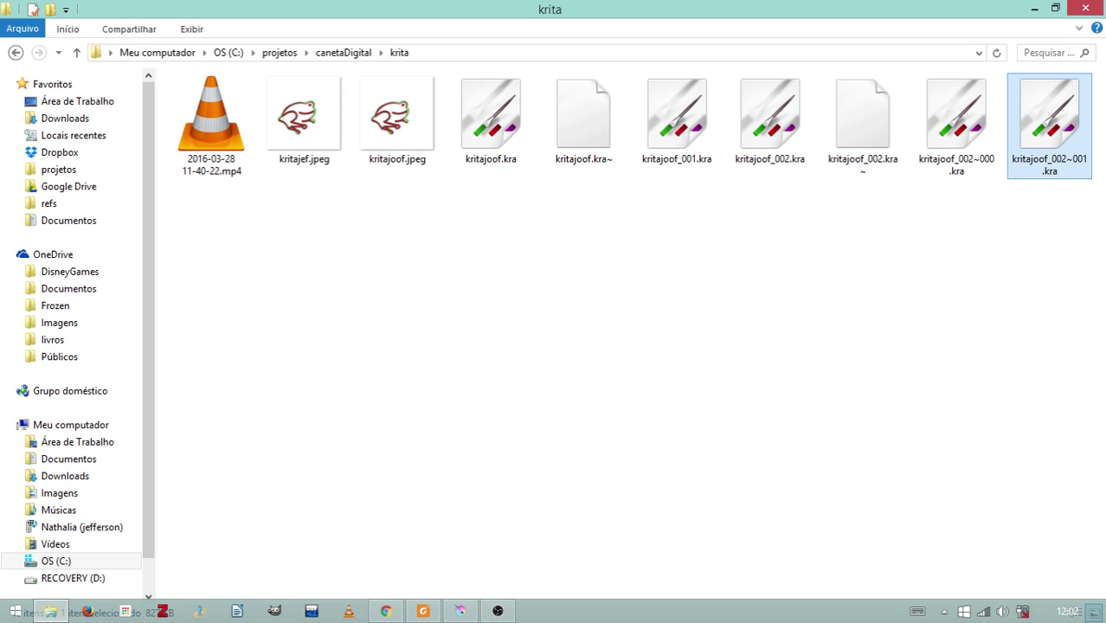
pyautogui.click(460, 611)
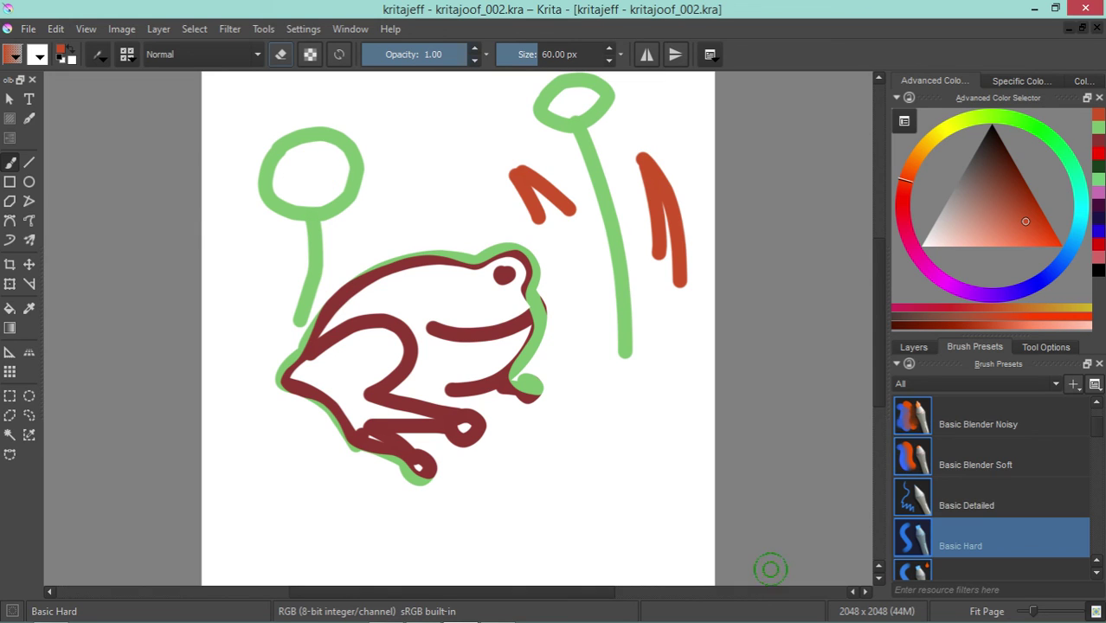
pyautogui.click(498, 610)
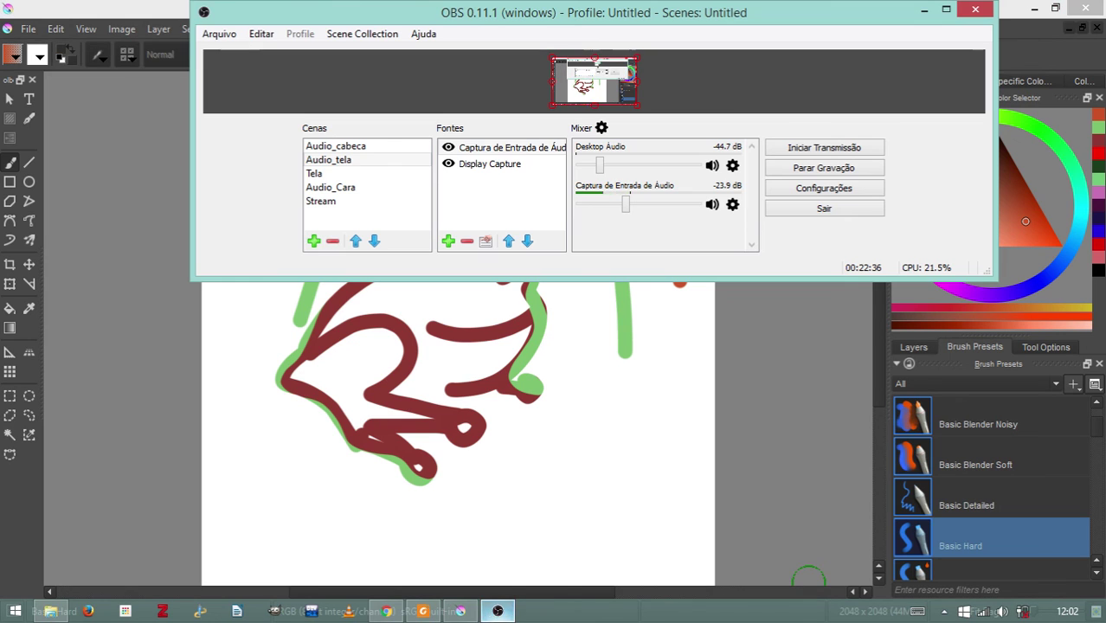